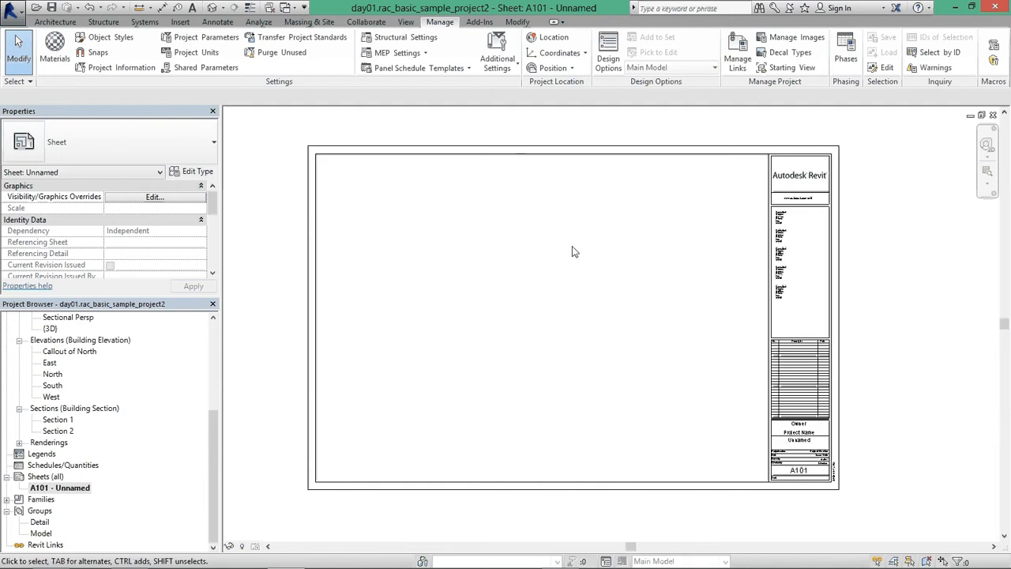
# Open the Level 1 floor plan
pyautogui.moveTo(215, 462); pyautogui.dragTo(219, 340)
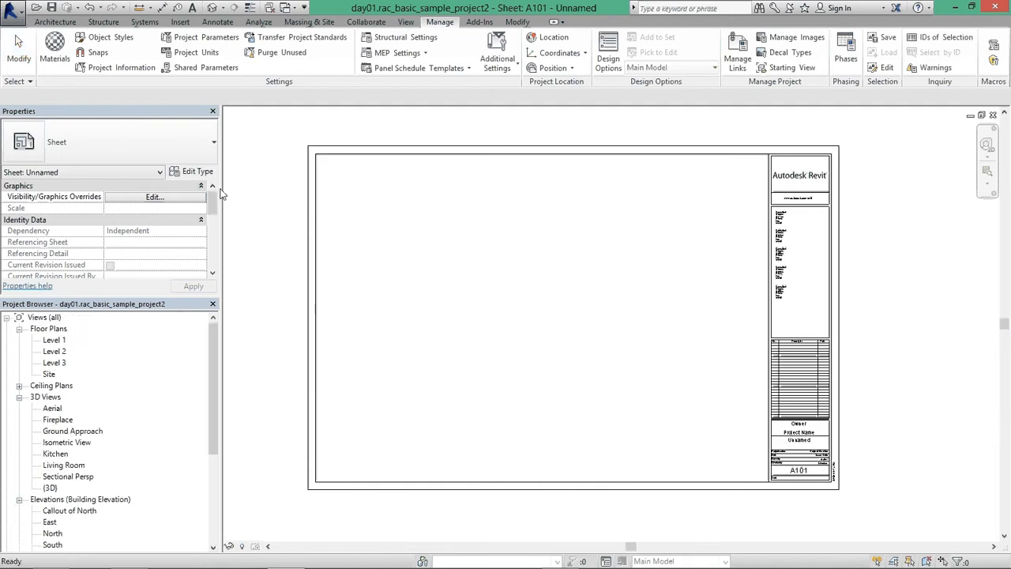
pyautogui.doubleClick(53, 341)
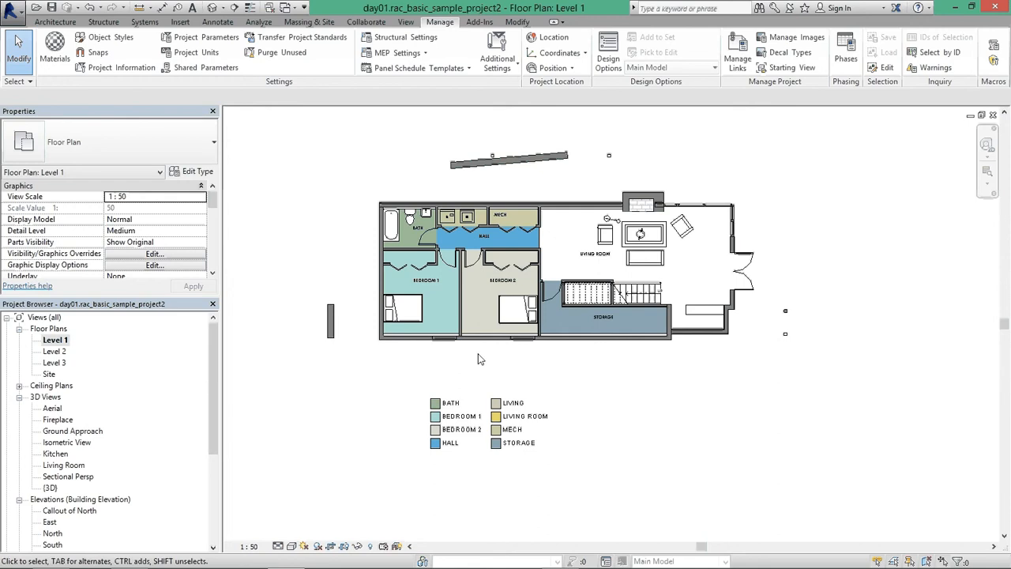
# Hide the Doors model category in the Level 1 plan through its visibility/graphics overrides
pyautogui.press('v')
pyautogui.press('g')
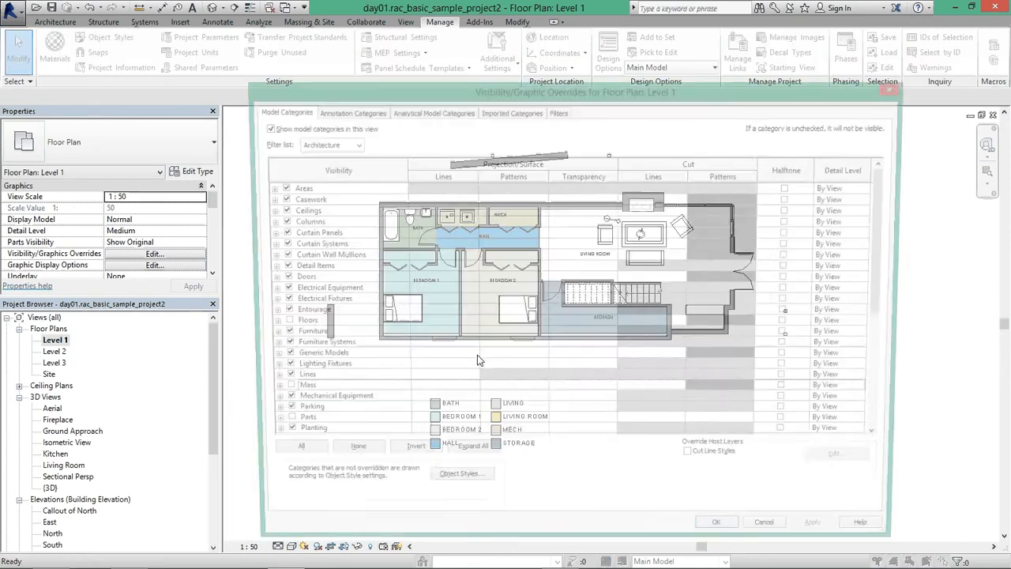
pyautogui.click(308, 246)
pyautogui.click(294, 211)
pyautogui.click(301, 233)
pyautogui.click(303, 256)
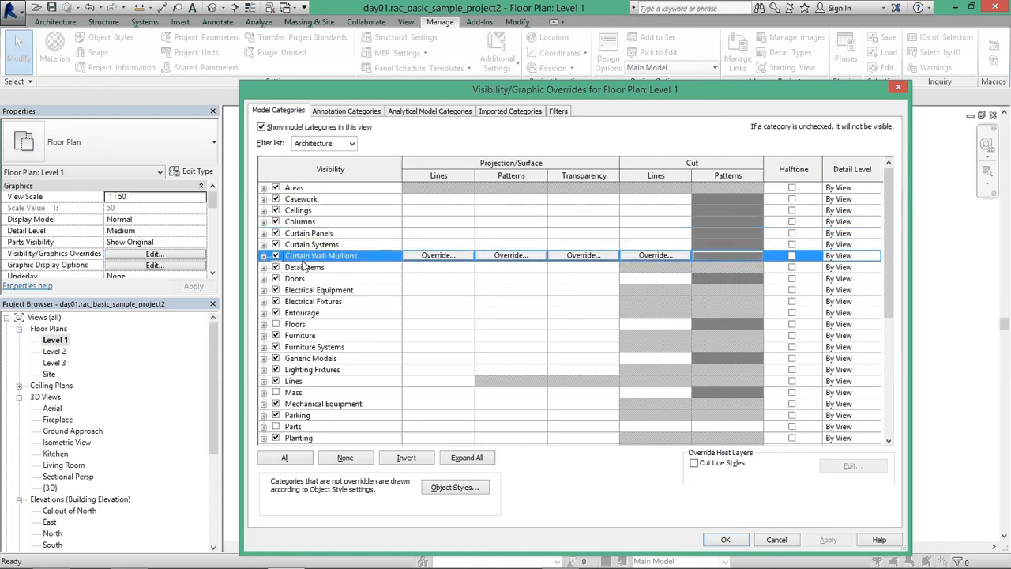
pyautogui.click(301, 278)
pyautogui.click(320, 301)
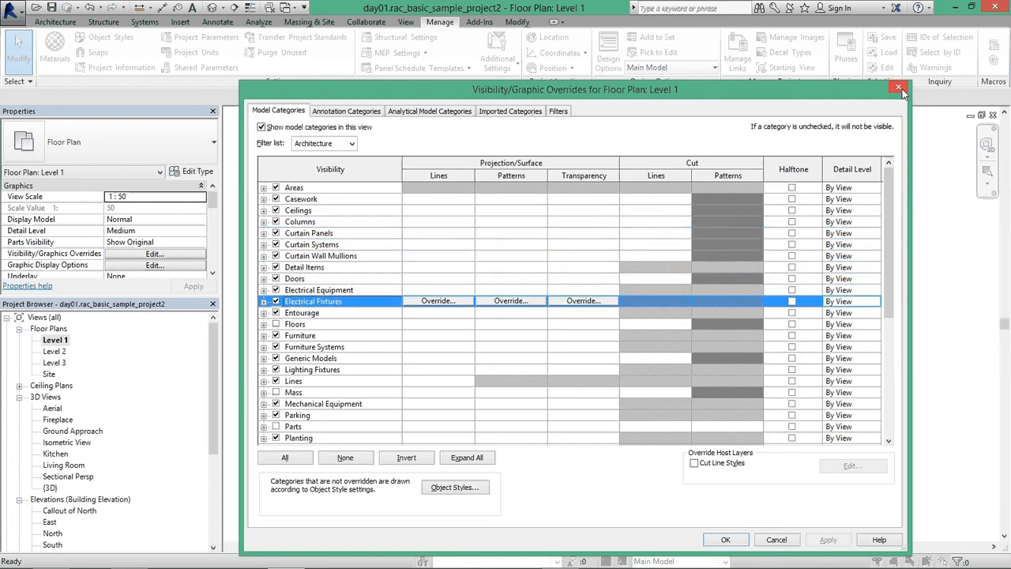
pyautogui.click(276, 279)
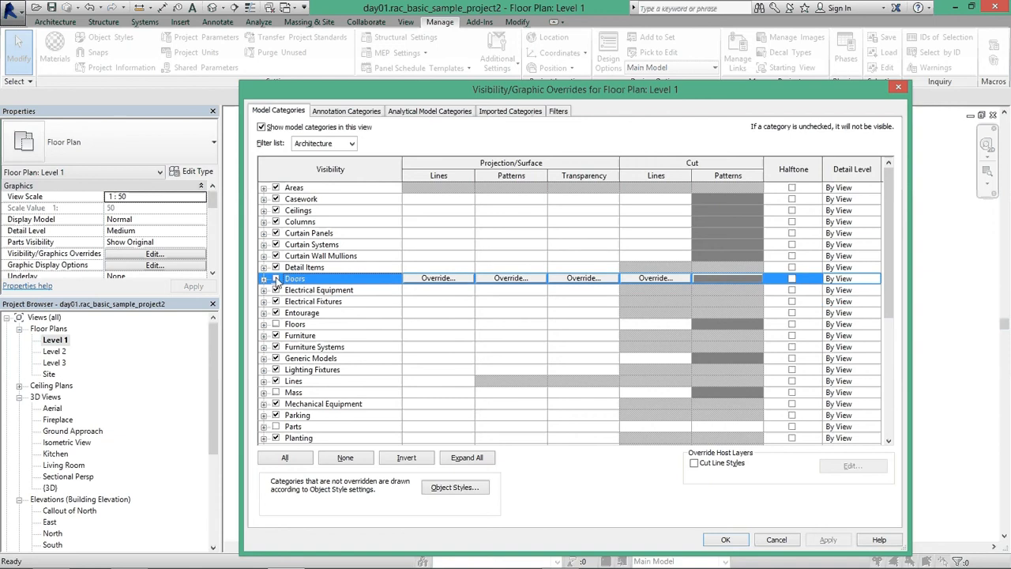
pyautogui.click(275, 279)
pyautogui.click(725, 539)
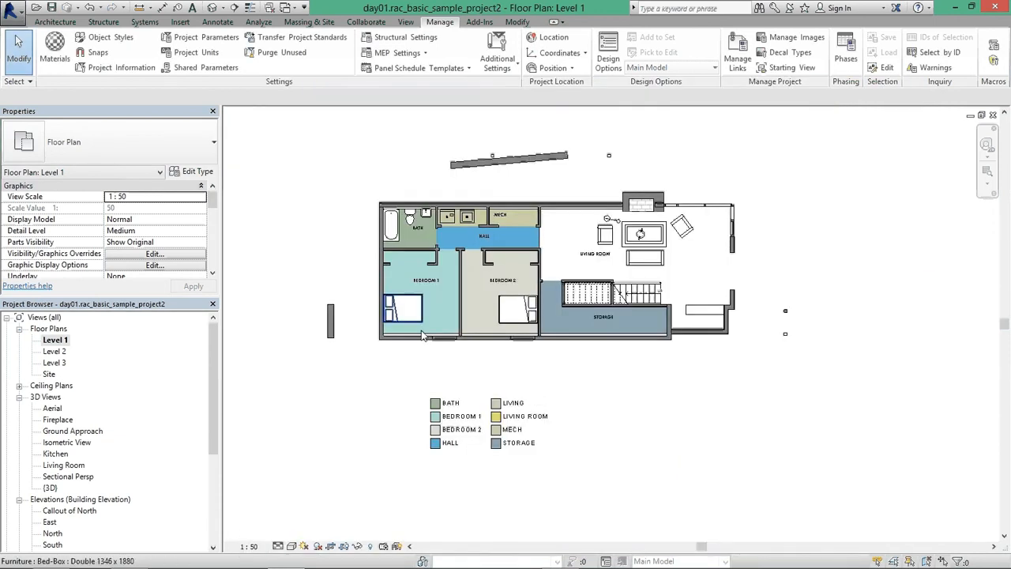
# Make the Doors category visible again in the Level 1 plan's visibility/graphics overrides
pyautogui.press('v')
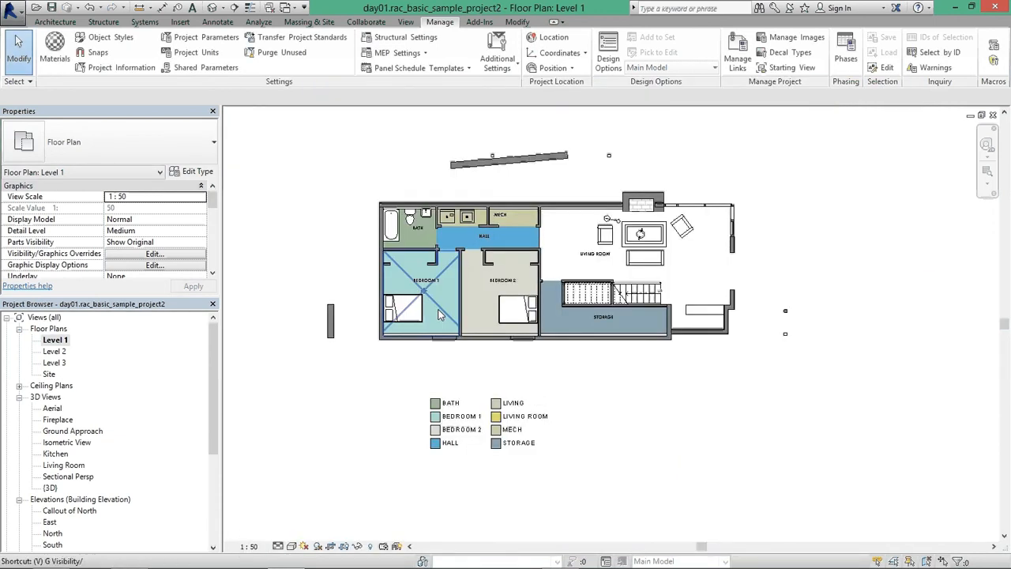
pyautogui.press('g')
pyautogui.click(276, 279)
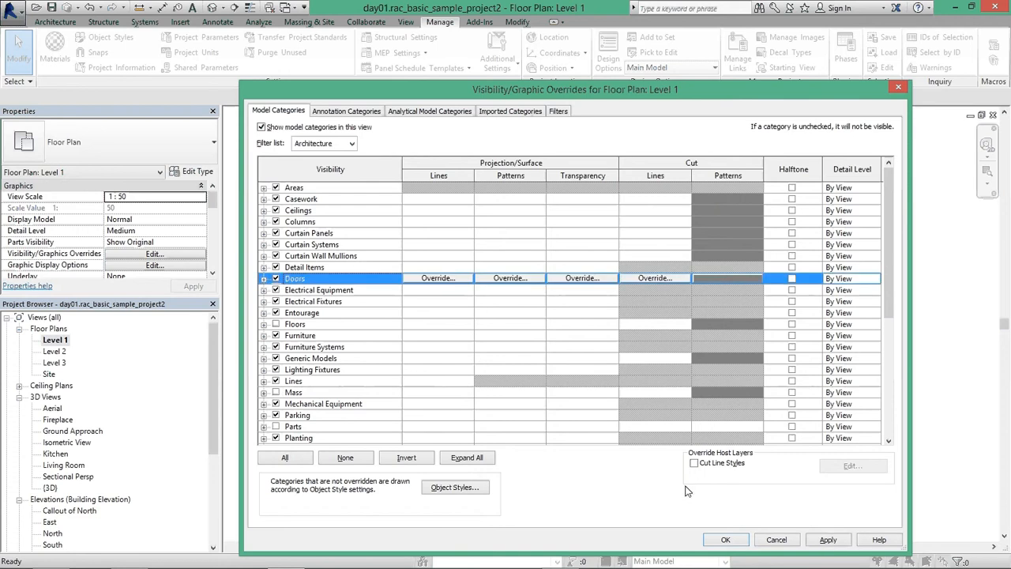
pyautogui.click(719, 540)
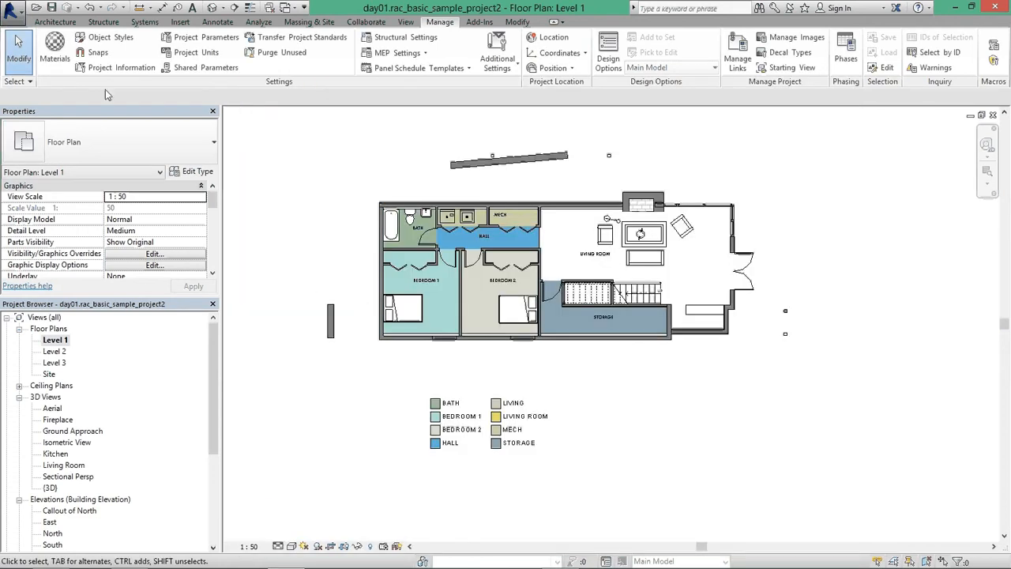
# Look at the visibility/graphics overrides of Level 1 from the view commands and from the view's properties, closing them each time
pyautogui.click(405, 21)
pyautogui.click(105, 62)
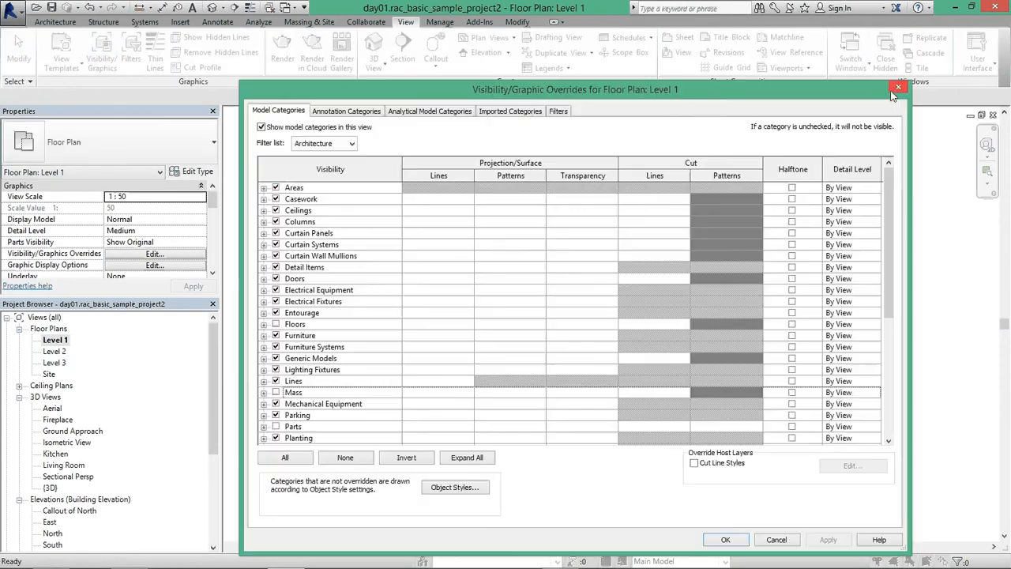
pyautogui.click(894, 92)
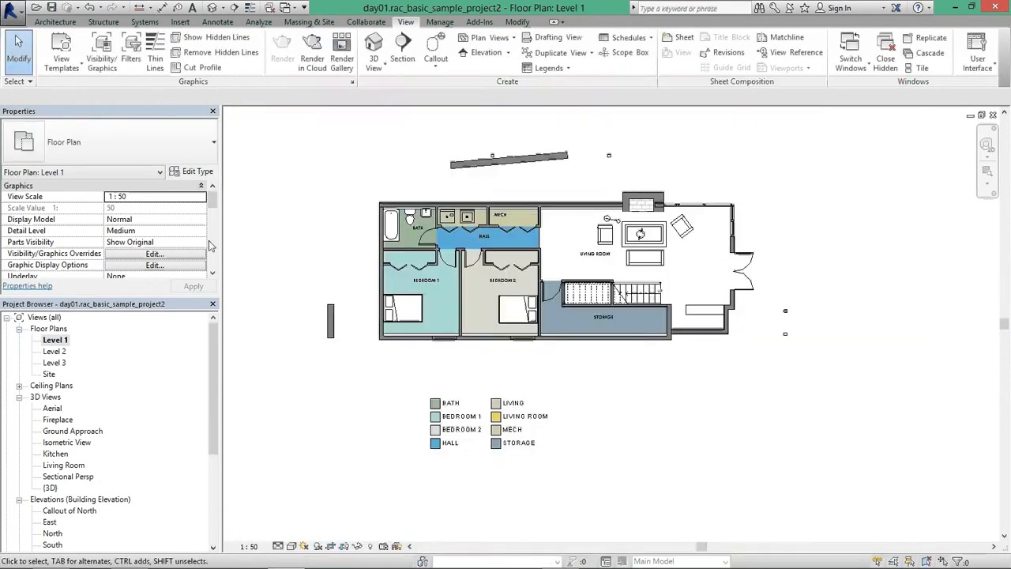
pyautogui.click(163, 255)
pyautogui.click(900, 91)
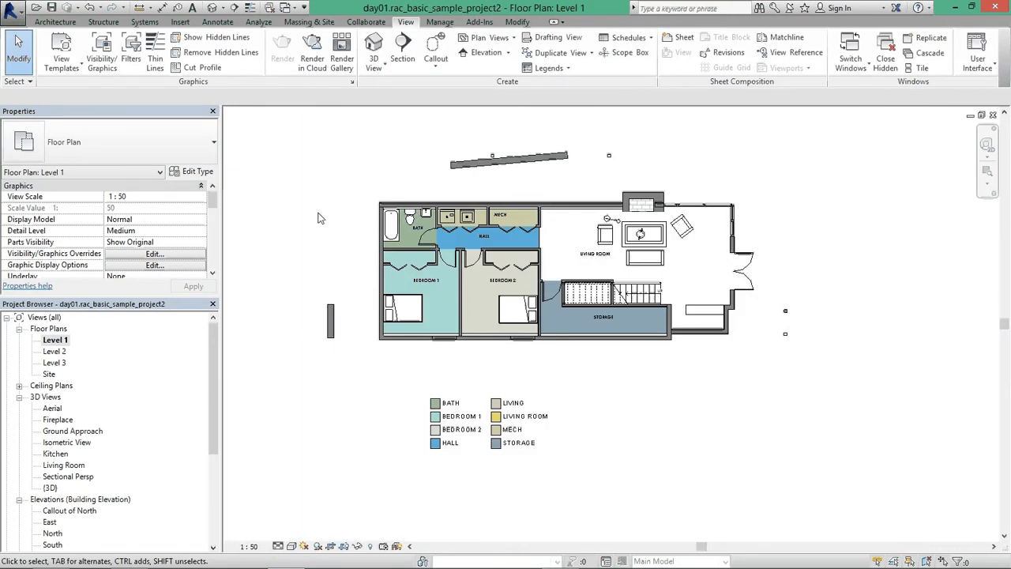
# Review the project's model object styles, looking at the Entourage, Electrical Fixtures and Furniture categories, and close them unchanged
pyautogui.click(440, 21)
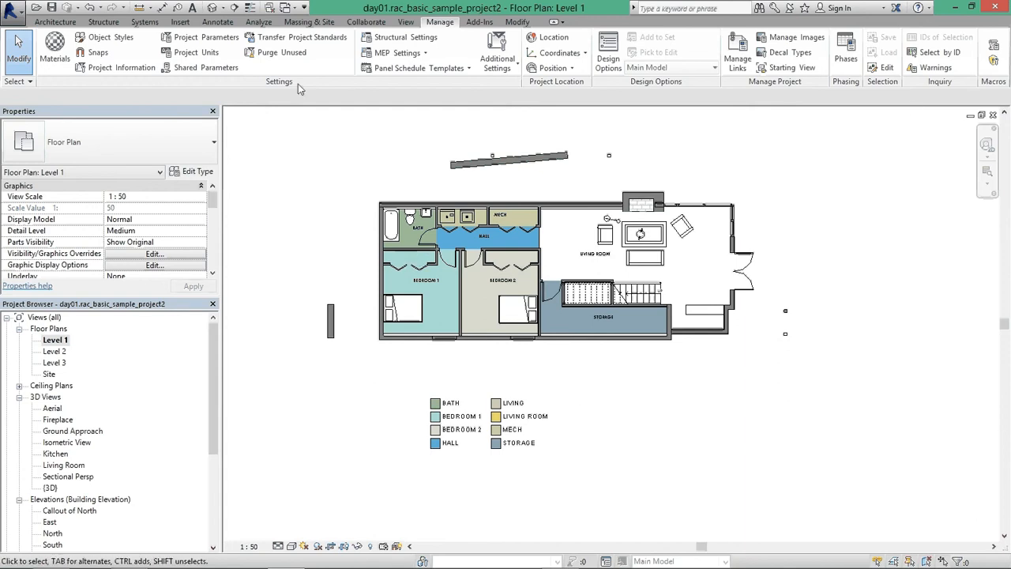
pyautogui.click(101, 39)
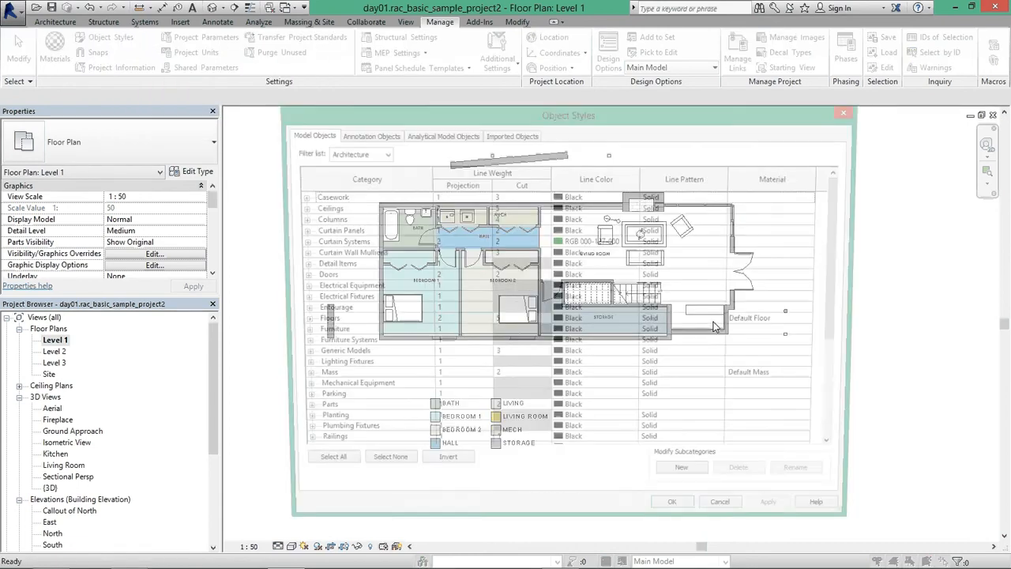
pyautogui.click(366, 312)
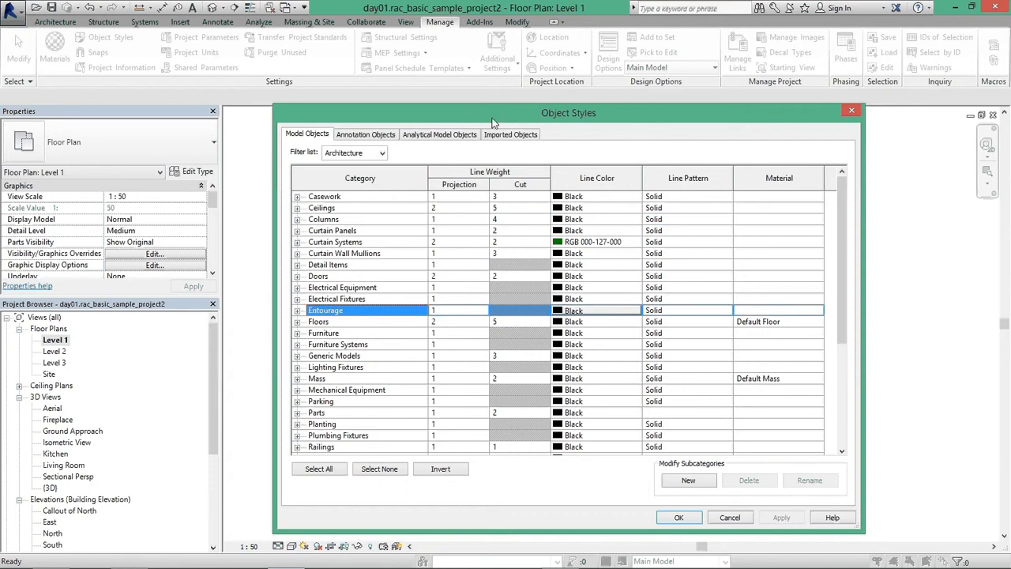
pyautogui.moveTo(492, 117); pyautogui.dragTo(497, 109)
pyautogui.click(341, 291)
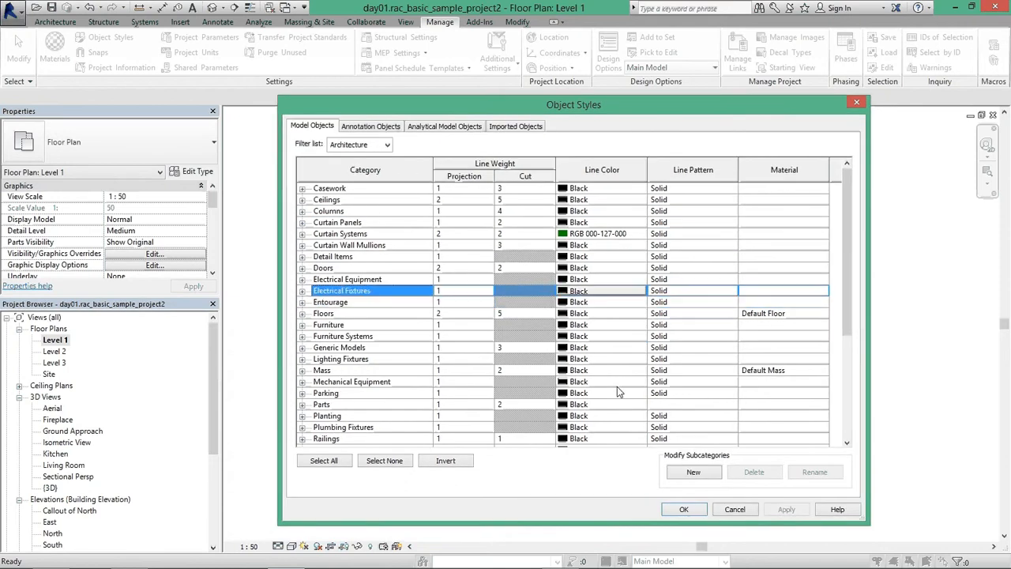
pyautogui.click(329, 327)
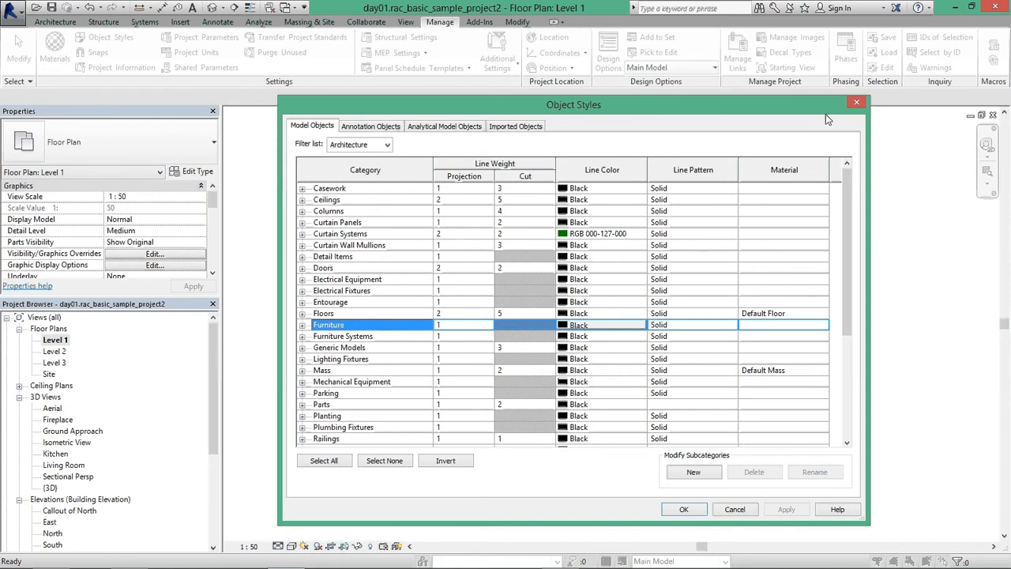
pyautogui.click(859, 103)
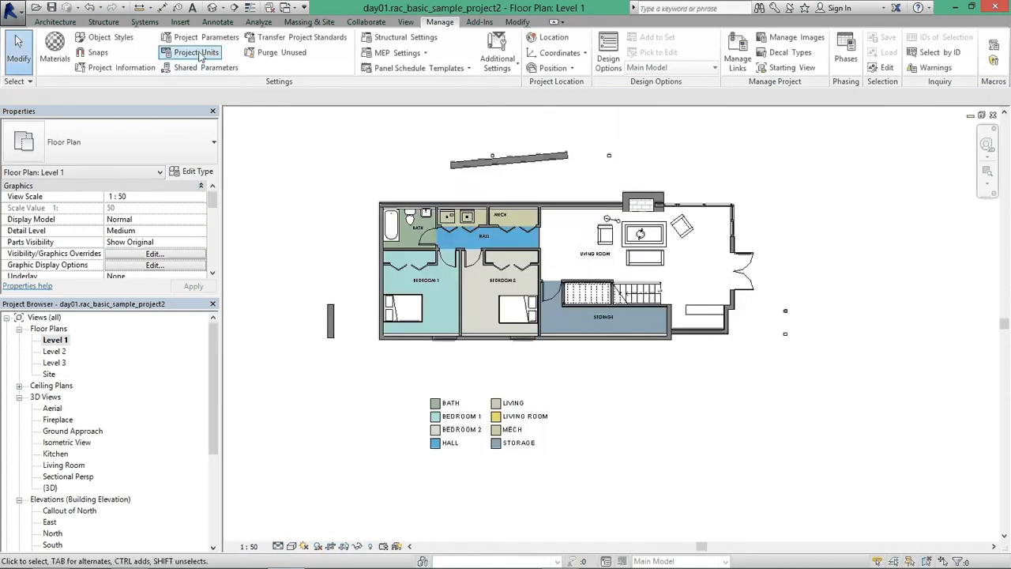
# Set the project's length units to feet and fractional inches
pyautogui.click(198, 53)
pyautogui.moveTo(523, 140)
pyautogui.mouseDown()
pyautogui.moveTo(511, 165)
pyautogui.moveTo(532, 155)
pyautogui.mouseUp()
pyautogui.click(566, 209)
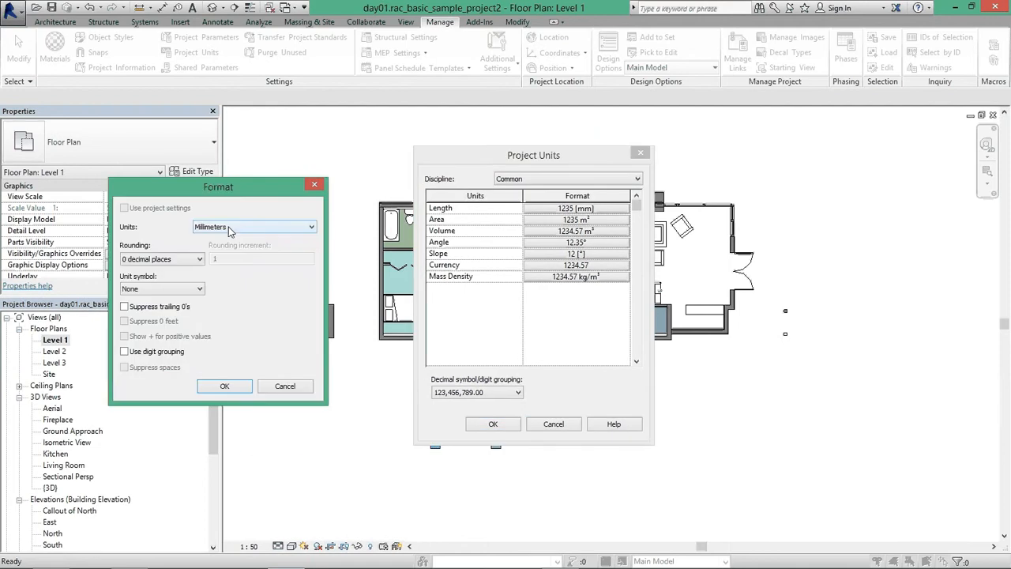
pyautogui.click(231, 227)
pyautogui.click(237, 247)
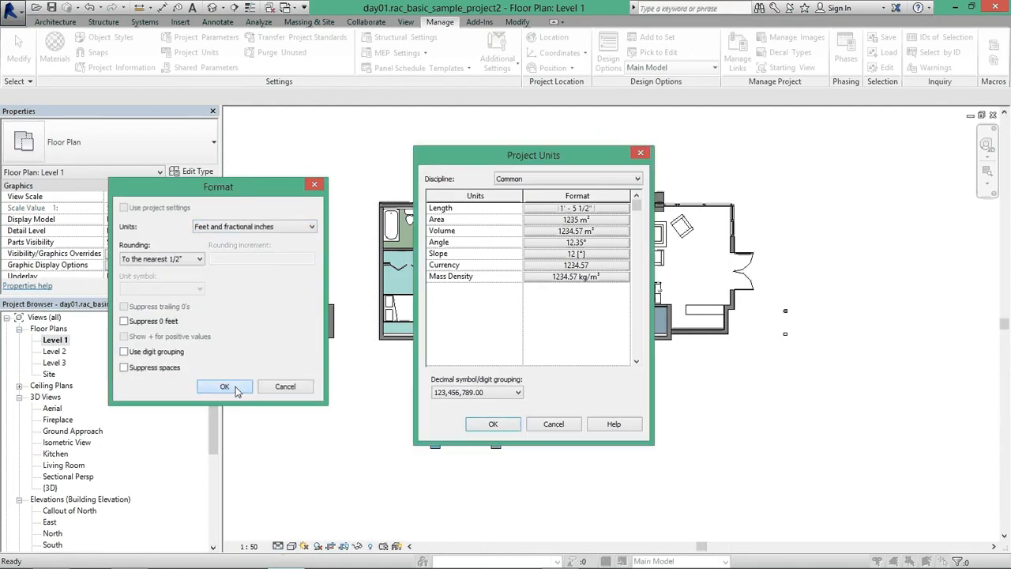
pyautogui.click(235, 387)
# Set the project's area units to square feet
pyautogui.click(576, 219)
pyautogui.click(241, 228)
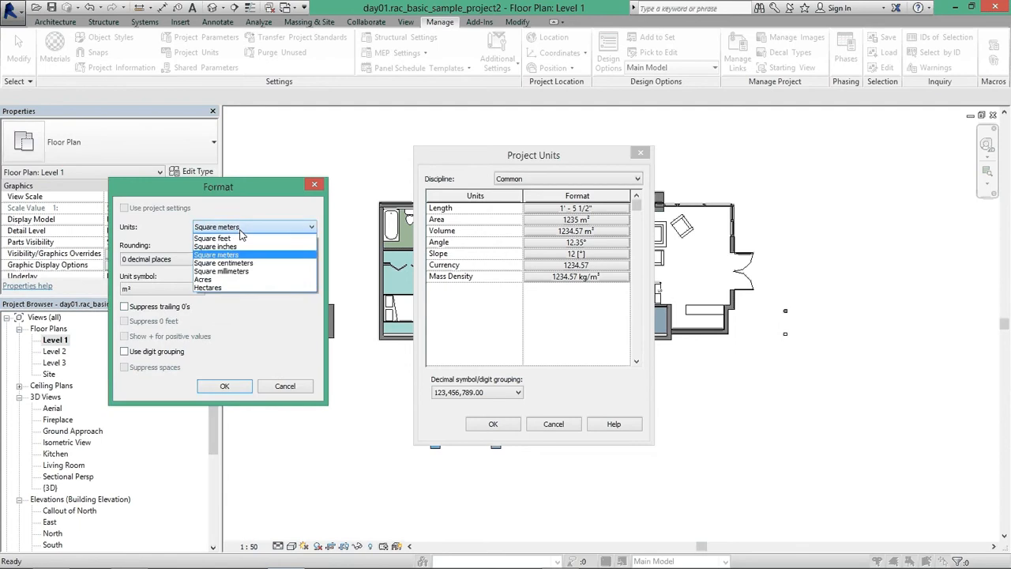
pyautogui.click(214, 238)
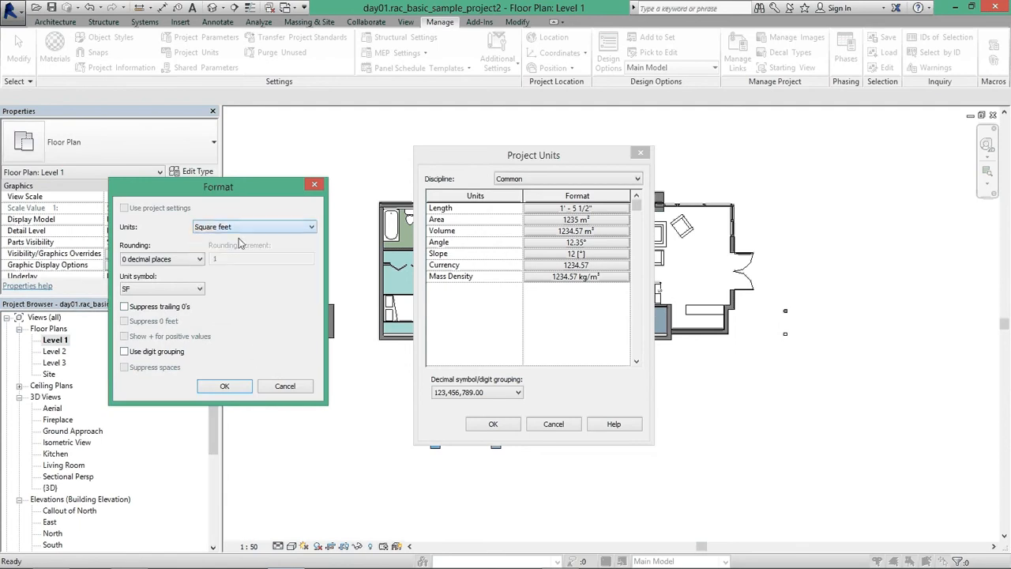
pyautogui.click(227, 386)
# Set the project's volume units to cubic feet and apply the project units
pyautogui.click(580, 231)
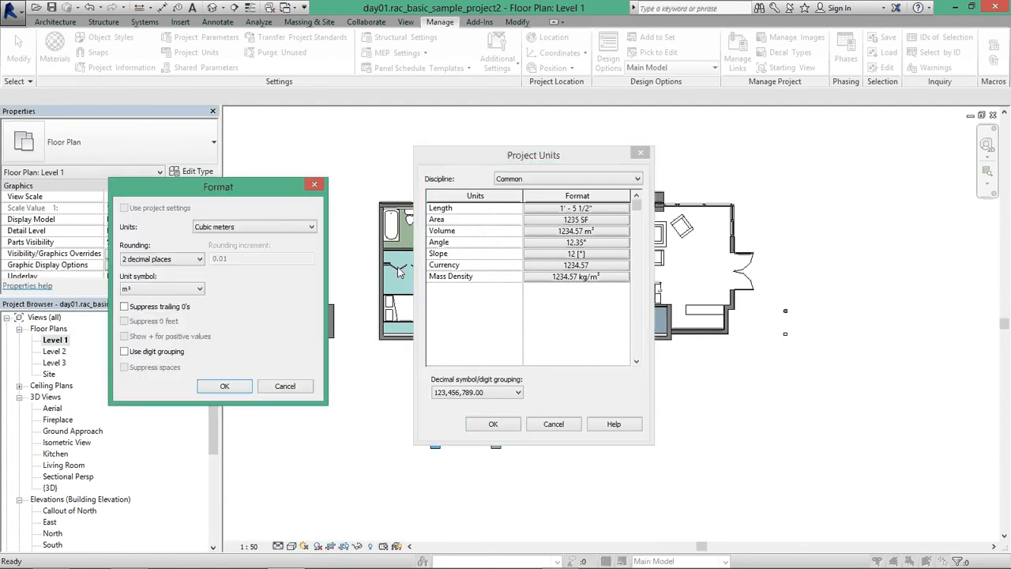
pyautogui.click(270, 227)
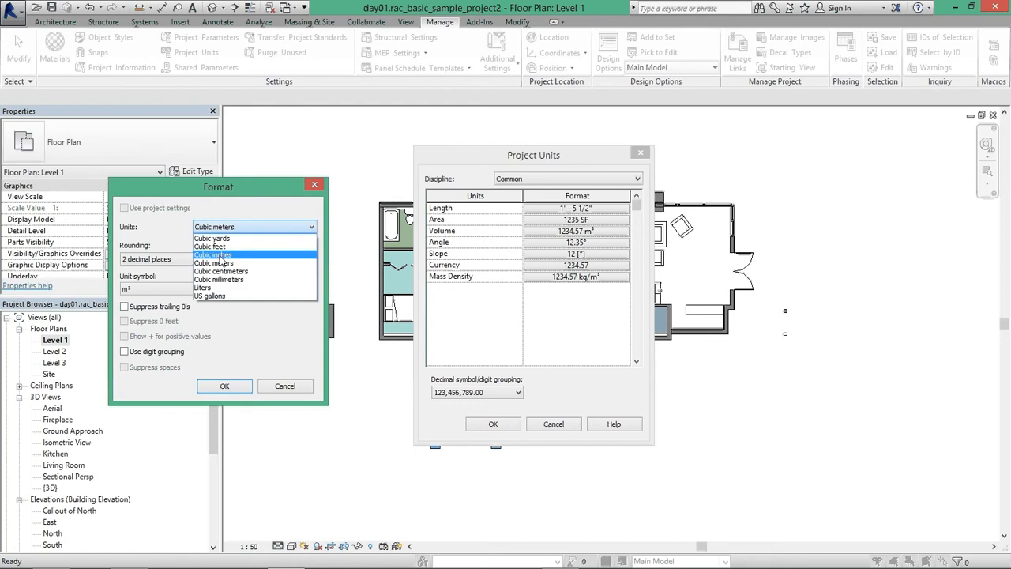
pyautogui.click(211, 245)
pyautogui.click(224, 386)
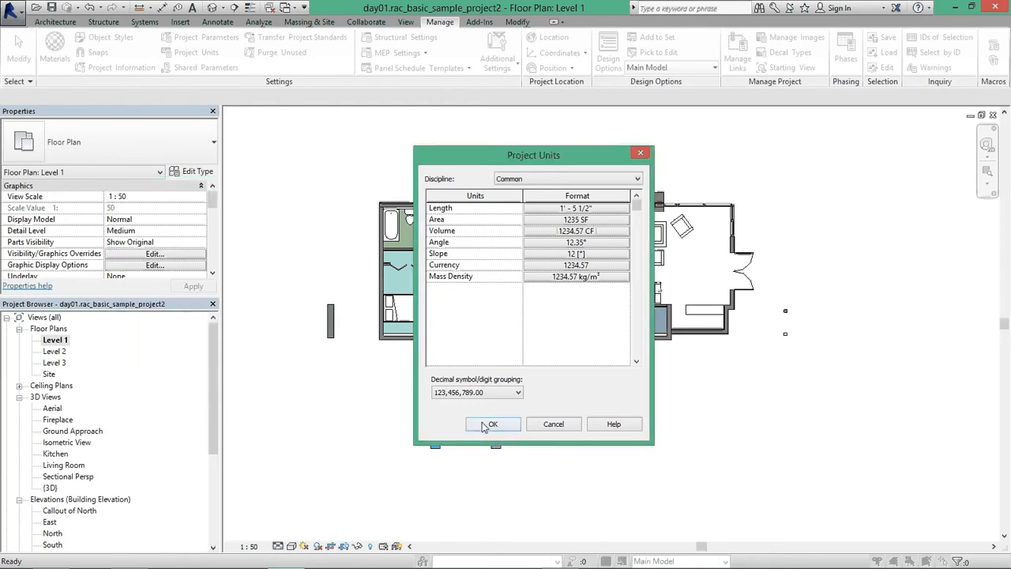
pyautogui.click(490, 424)
# Set the view scale of the Level 1 and Level 2 floor plans to 1/8" = 1'-0"
pyautogui.click(248, 546)
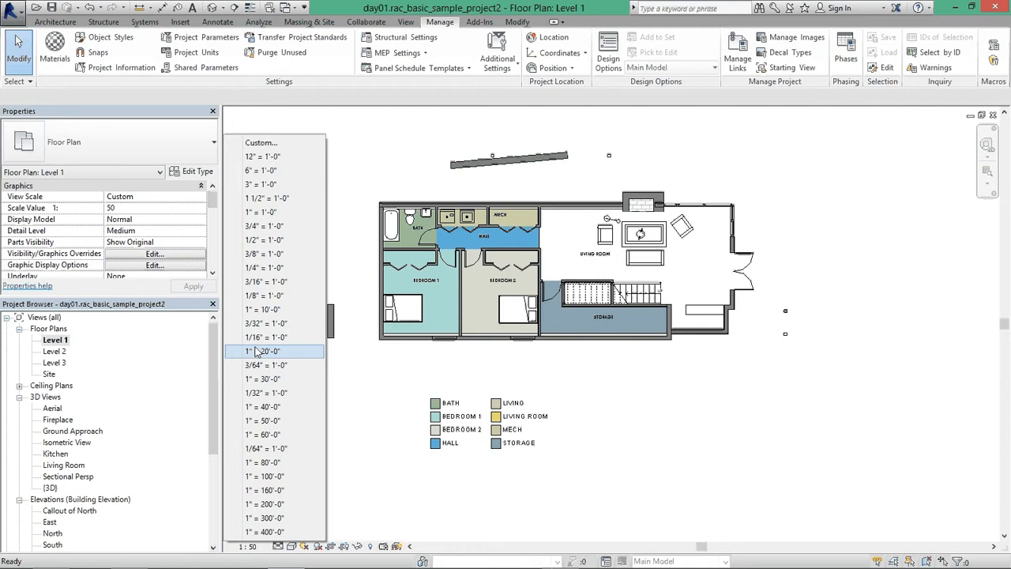
pyautogui.click(260, 294)
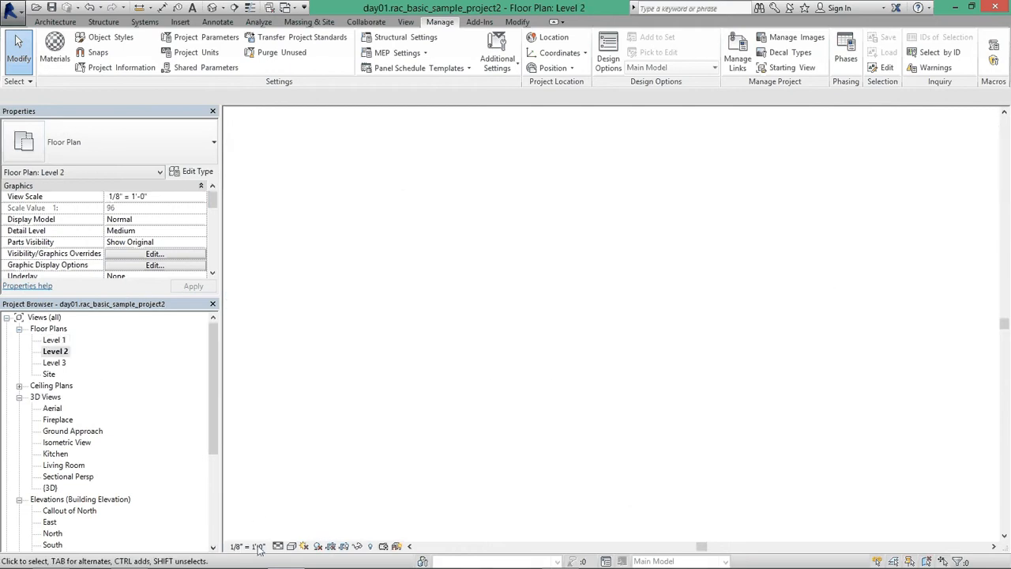
pyautogui.click(258, 546)
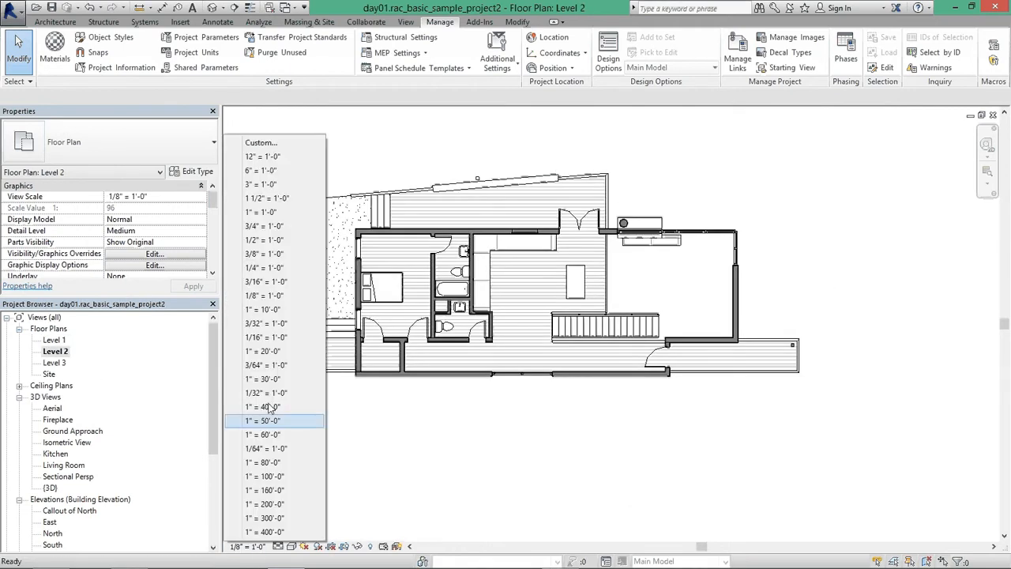
pyautogui.click(267, 295)
# Open the Level 3 floor plan and set its view scale to 1/8" = 1'-0"
pyautogui.doubleClick(55, 362)
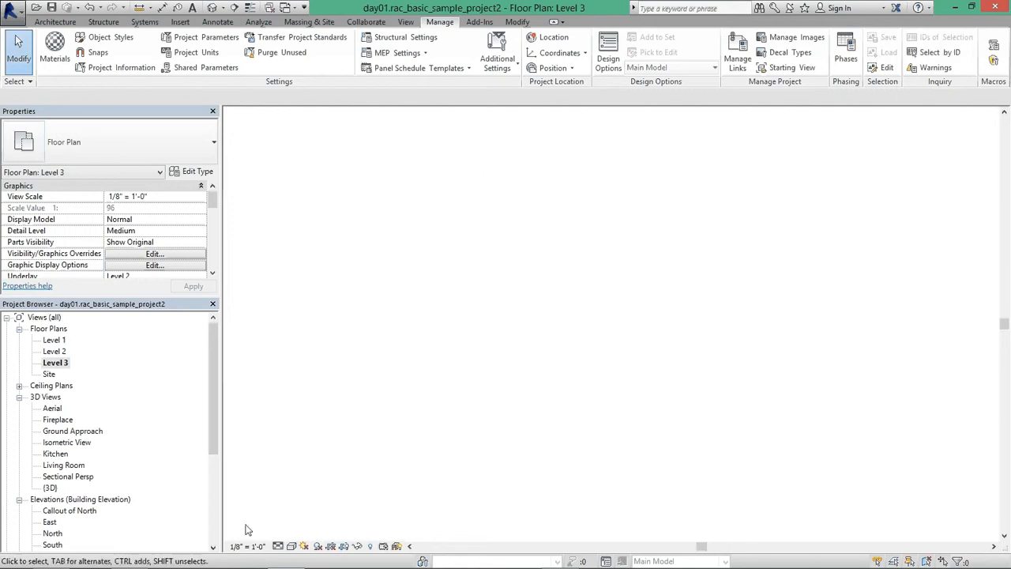
pyautogui.click(248, 546)
pyautogui.click(256, 295)
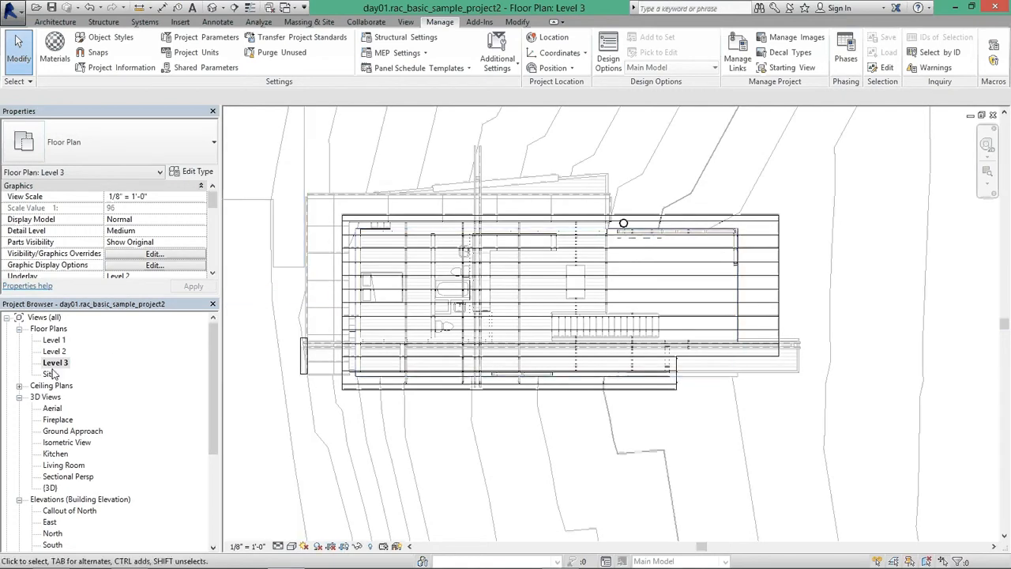
# Open the Site plan and set its view scale to 1" = 10'-0"
pyautogui.doubleClick(48, 374)
pyautogui.click(247, 546)
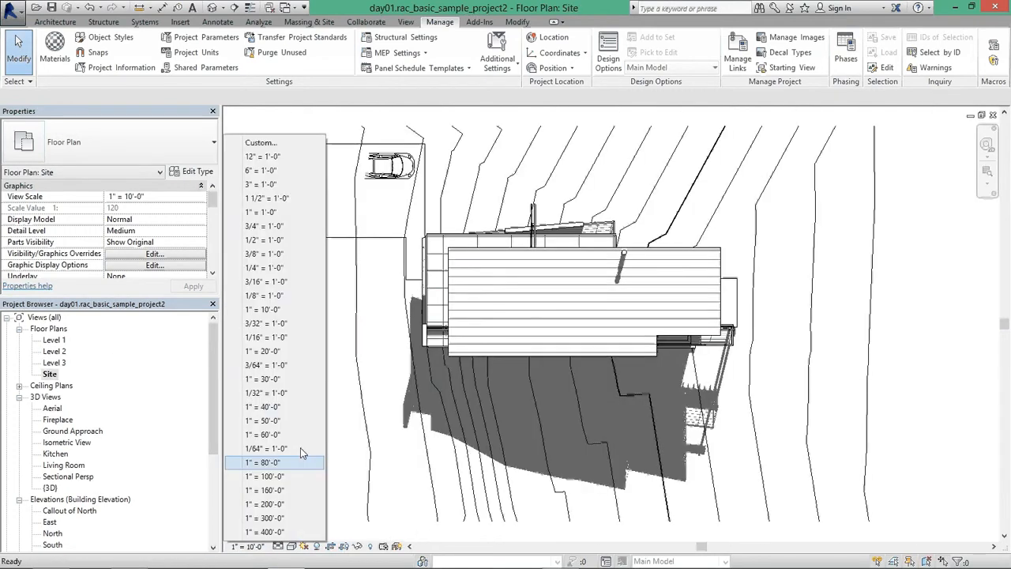
pyautogui.click(281, 309)
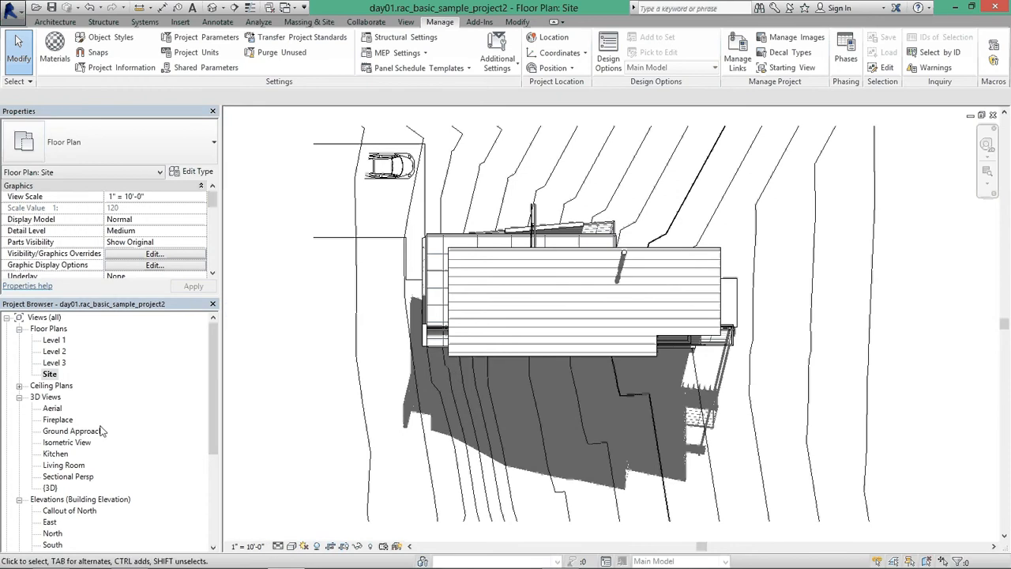
pyautogui.moveTo(214, 403); pyautogui.dragTo(221, 444)
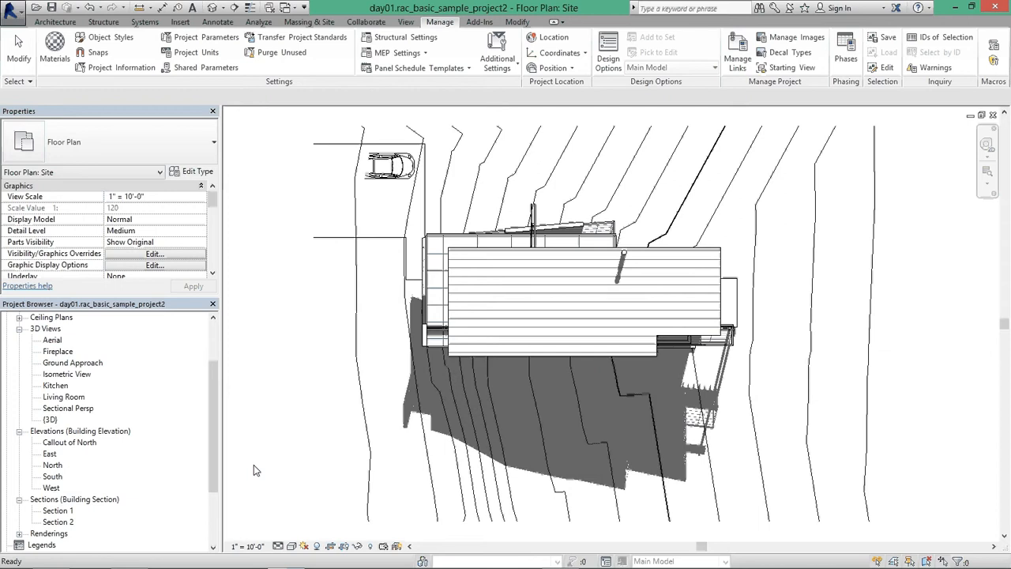
pyautogui.click(211, 342)
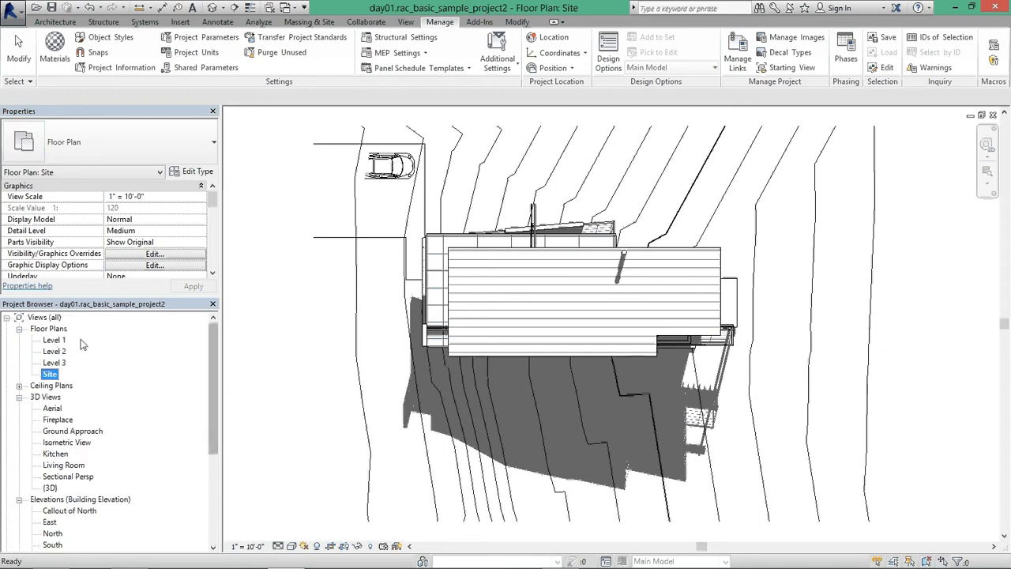
# Open the Level 1 floor plan and check the properties of the exterior wall beside the bath and Bedroom 1
pyautogui.doubleClick(55, 340)
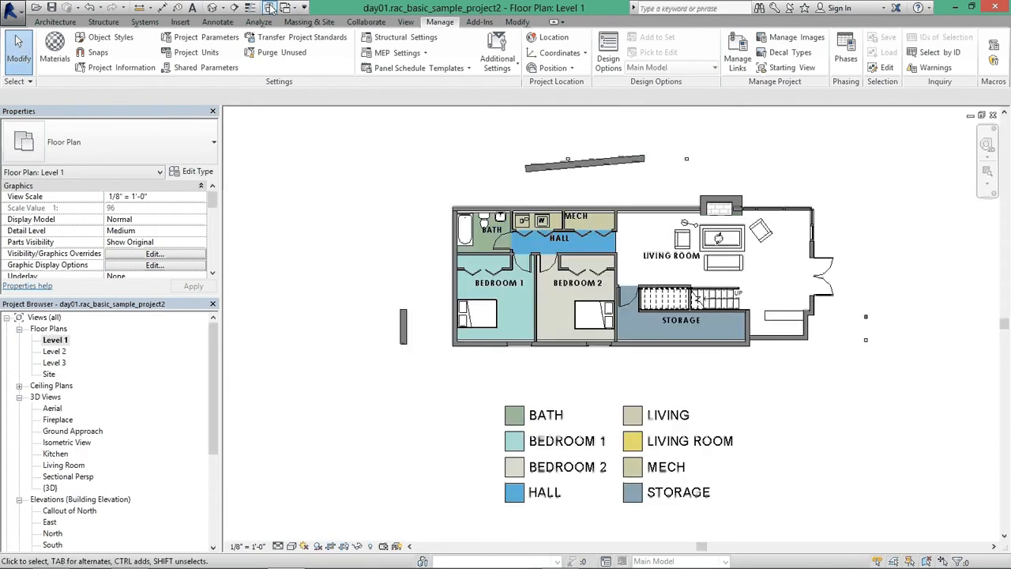
pyautogui.moveTo(393, 288); pyautogui.dragTo(371, 291, button='middle')
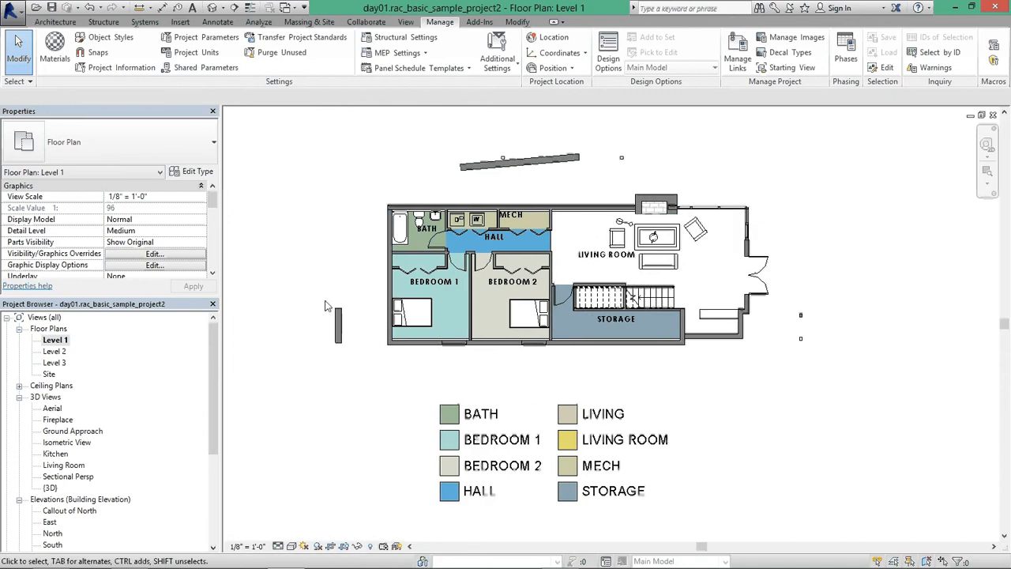
pyautogui.scroll(1, 381, 275)
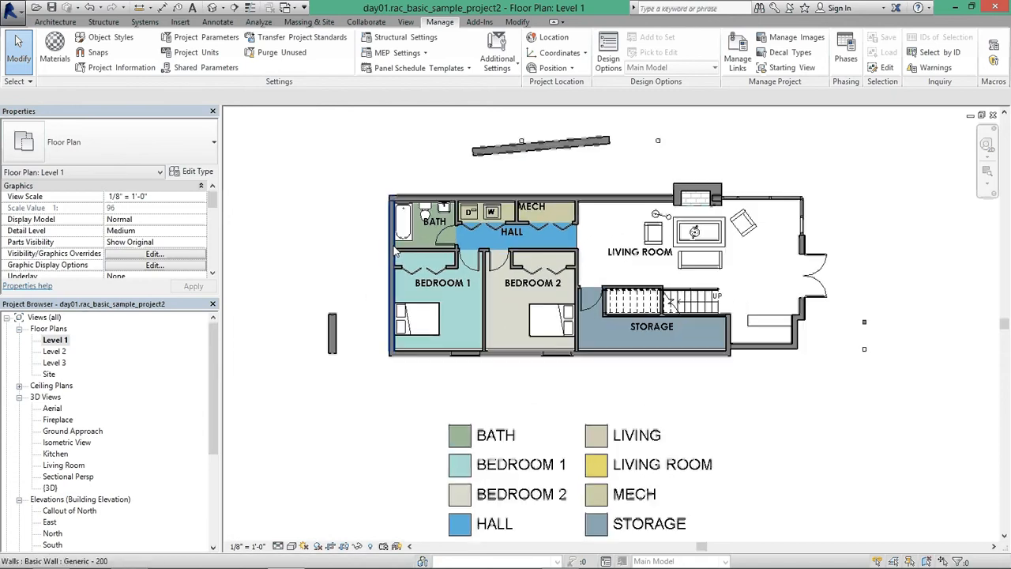
pyautogui.click(394, 251)
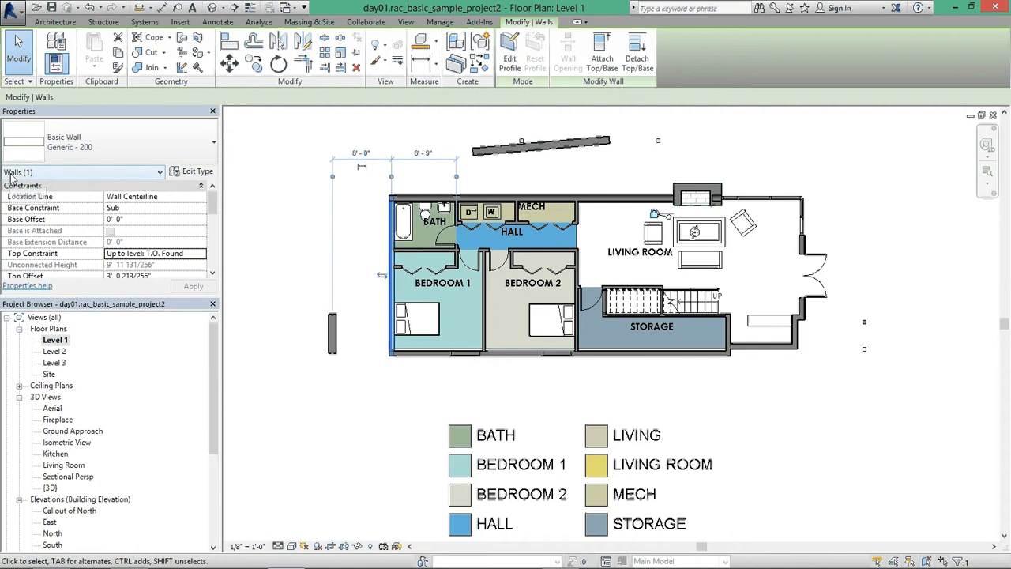
pyautogui.click(264, 210)
pyautogui.click(393, 277)
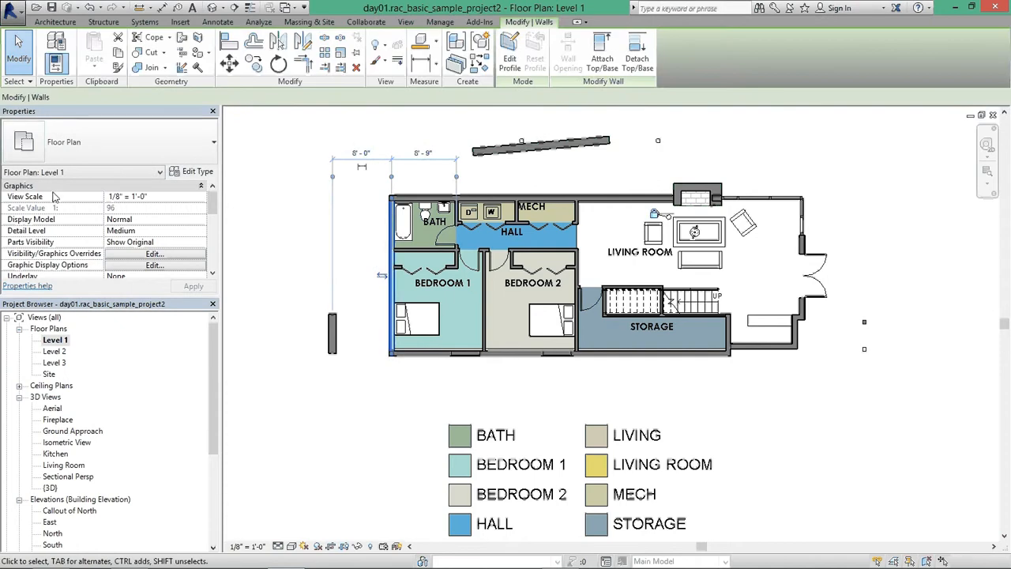
pyautogui.press('Escape')
# Hide the Walls model category in the Level 1 floor plan using its Visibility/Graphics Overrides
pyautogui.click(154, 254)
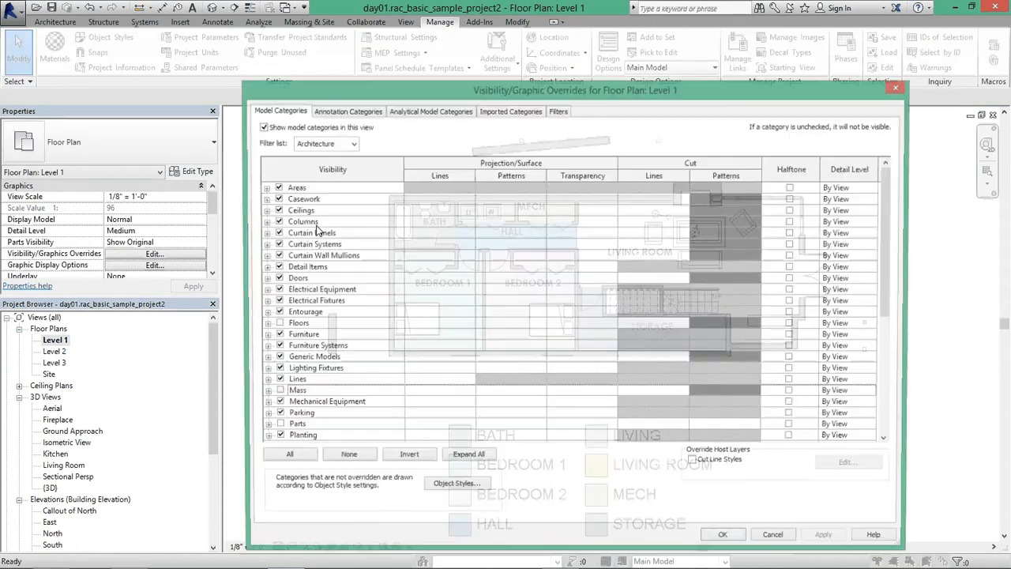
pyautogui.press('w')
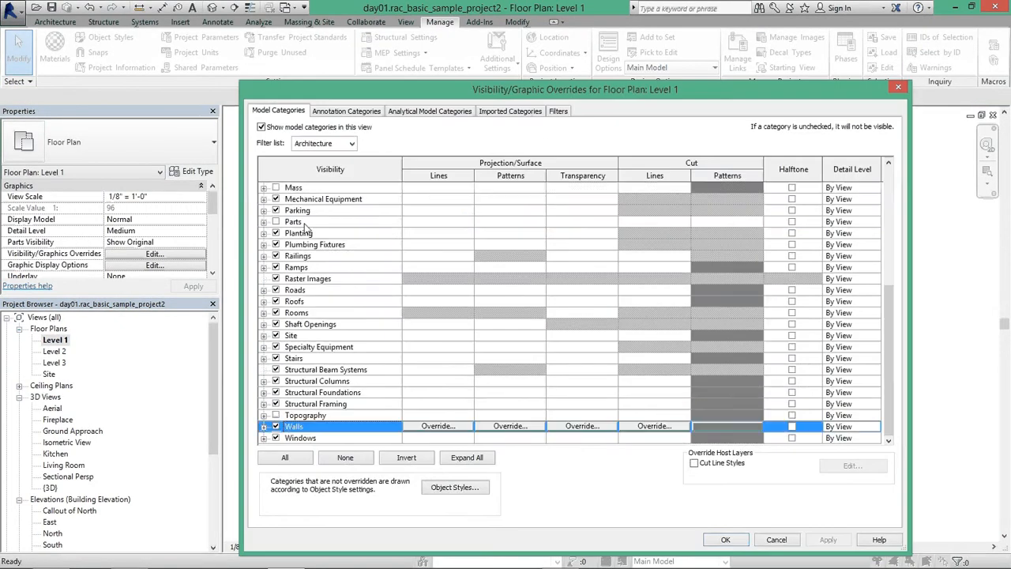
pyautogui.click(276, 427)
pyautogui.click(725, 540)
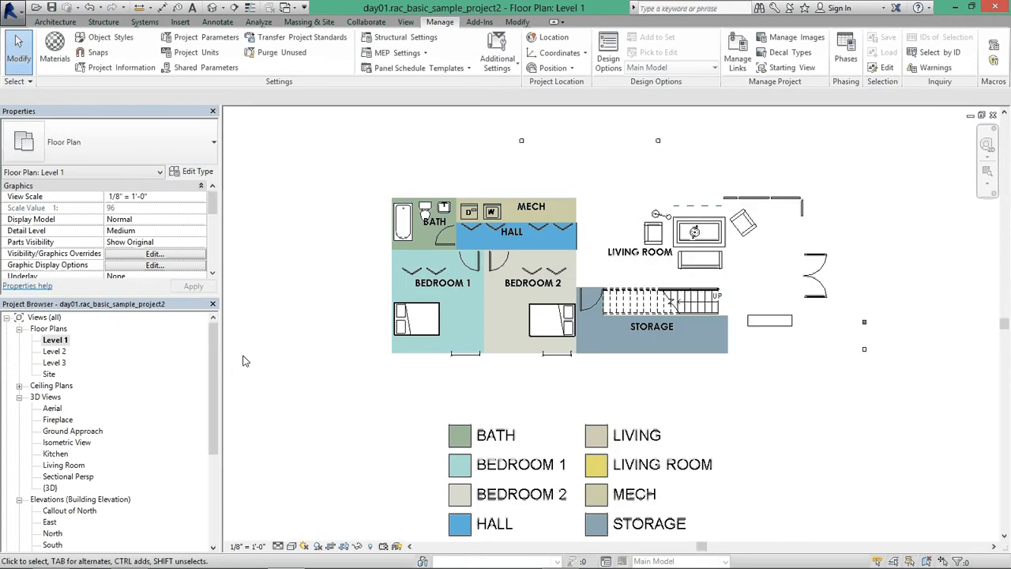
# Turn the Walls category's visibility back on in the Level 1 floor plan
pyautogui.press('v')
pyautogui.press('g')
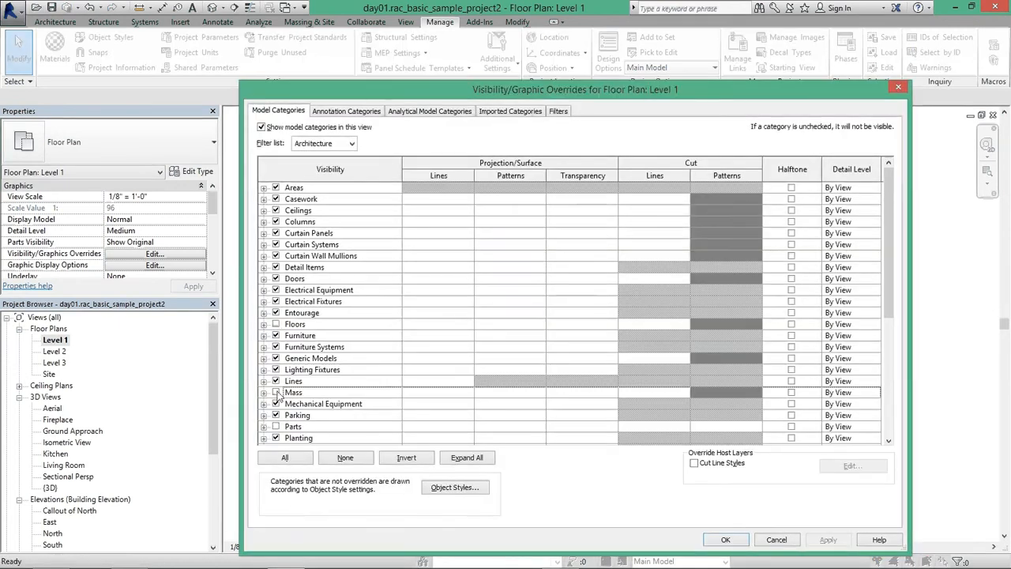
pyautogui.click(323, 381)
pyautogui.press('w')
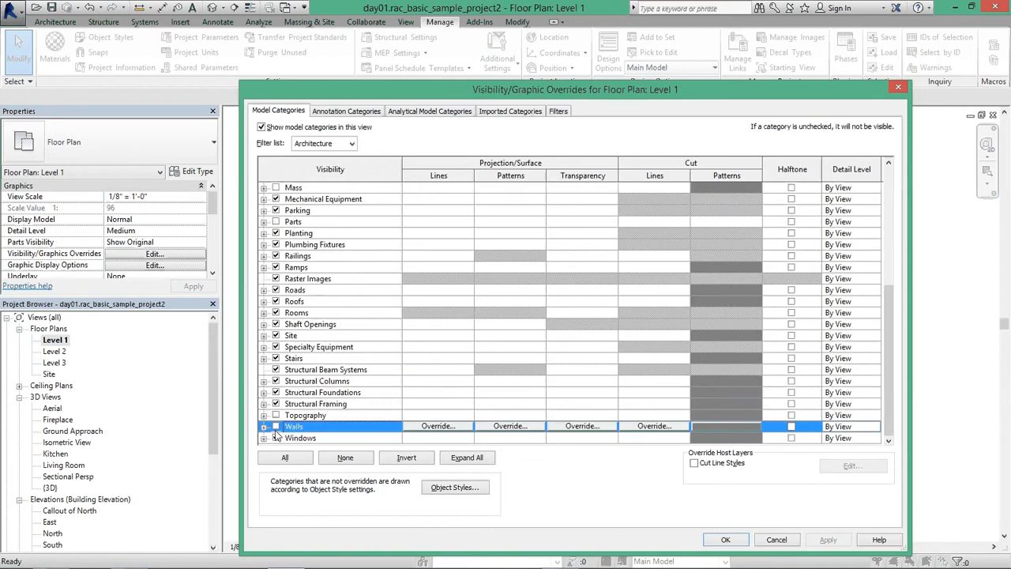
pyautogui.click(724, 540)
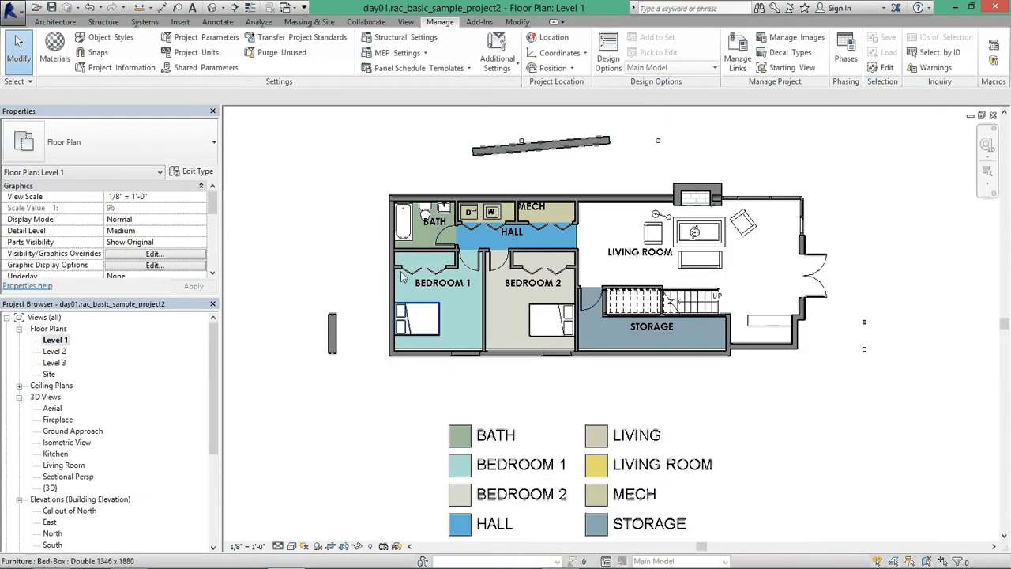
# Review the Hide in View options for the exterior wall beside the bath, and leave the wall displayed
pyautogui.click(389, 218)
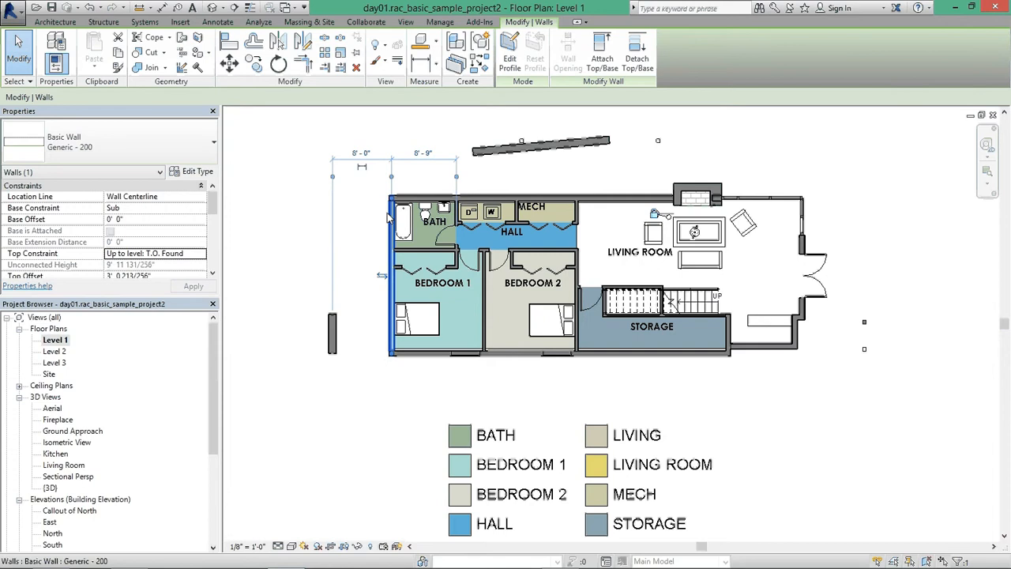
pyautogui.rightClick(389, 219)
pyautogui.moveTo(482, 308)
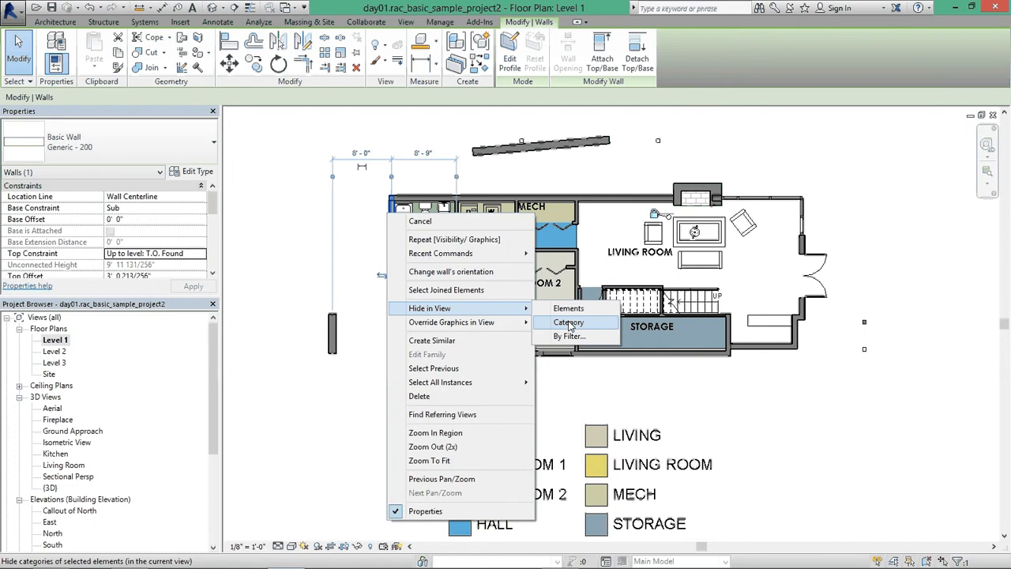
pyautogui.click(264, 253)
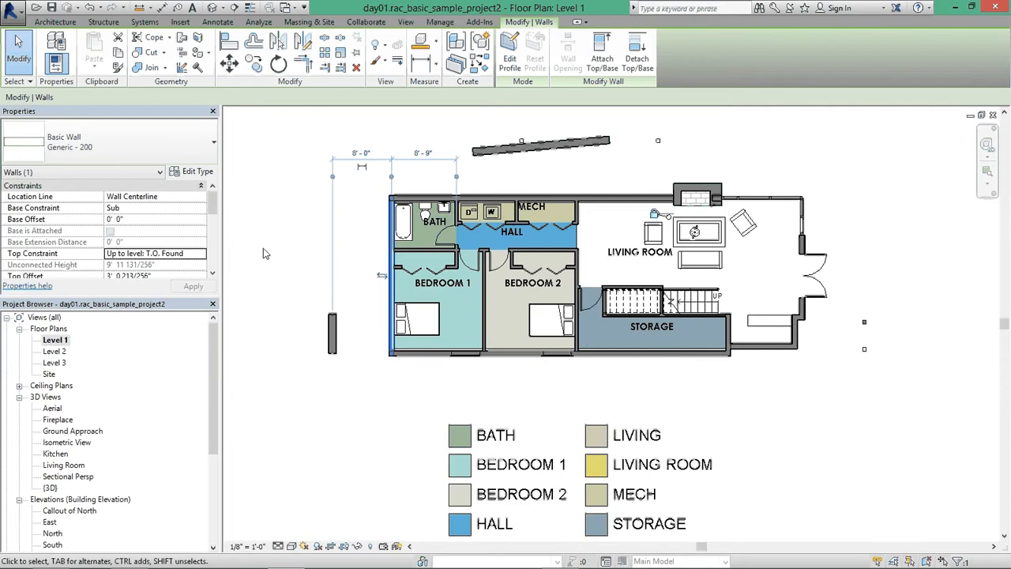
pyautogui.click(291, 323)
pyautogui.moveTo(348, 380); pyautogui.dragTo(338, 366, button='middle')
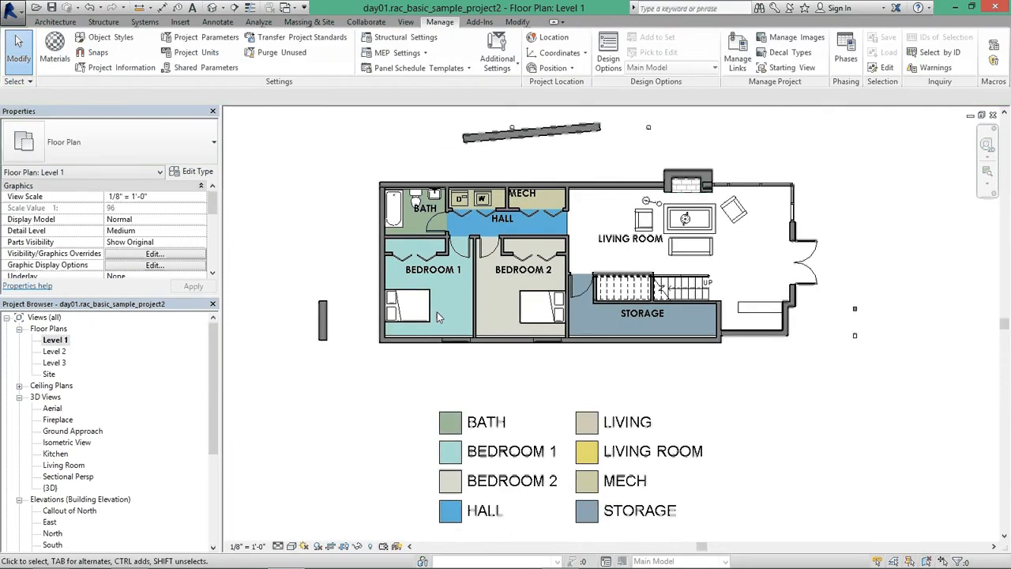
# Hide the Rooms model category in the Level 1 floor plan using Visibility/Graphics Overrides
pyautogui.click(456, 307)
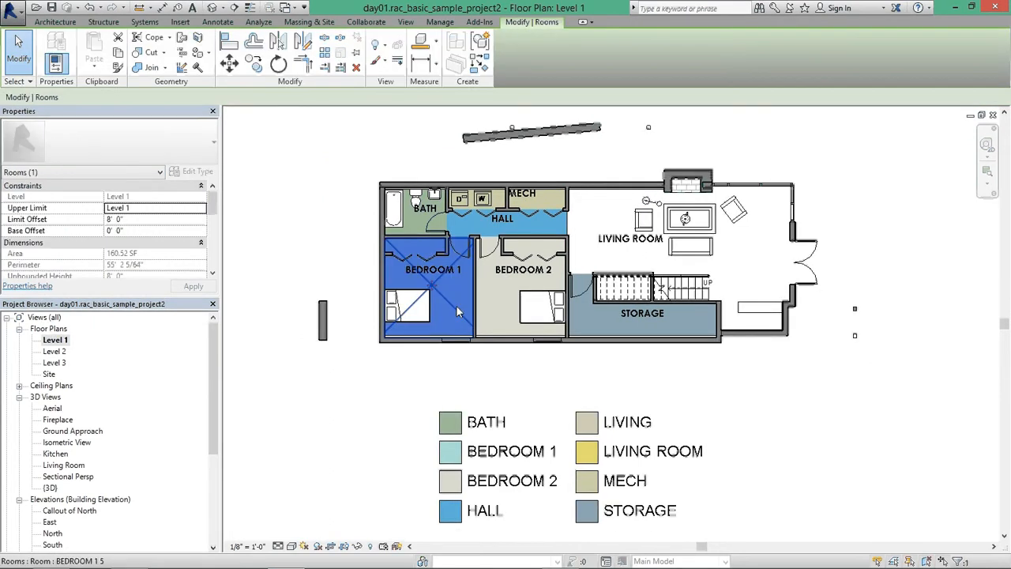
pyautogui.click(262, 170)
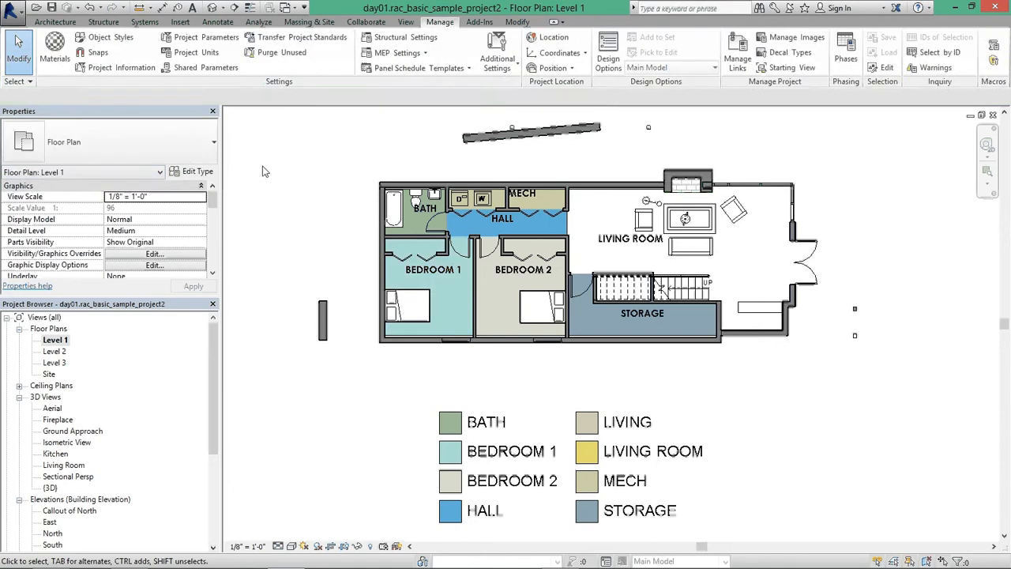
pyautogui.press('v')
pyautogui.press('g')
pyautogui.click(310, 211)
pyautogui.press('r')
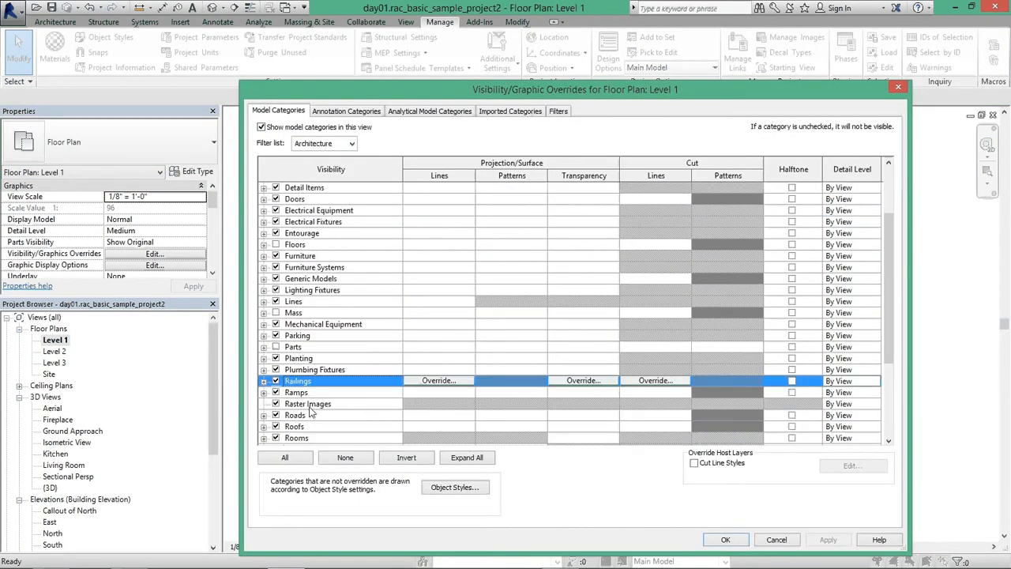
pyautogui.press('s')
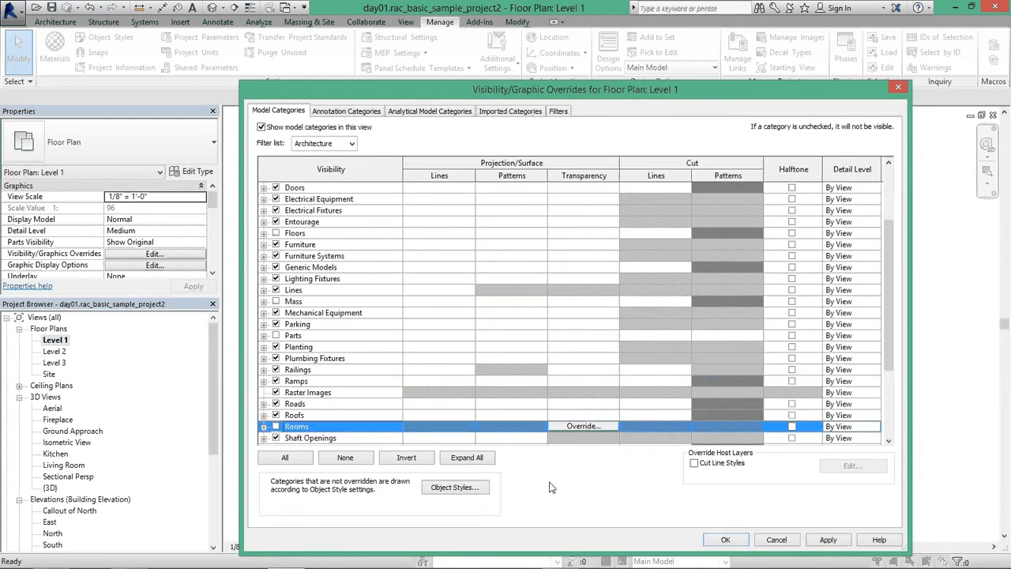
pyautogui.click(714, 538)
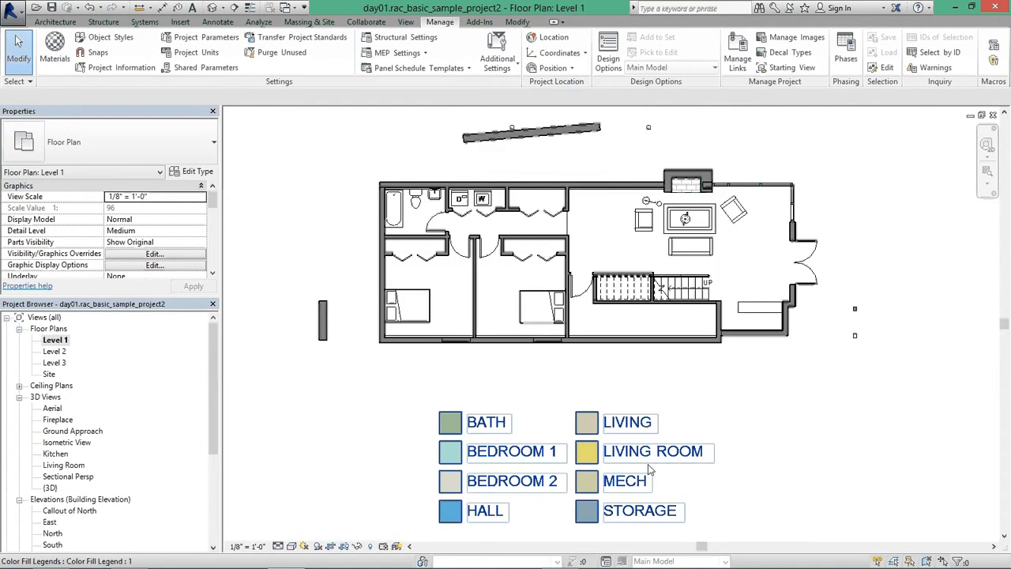
pyautogui.scroll(-1, 473, 405)
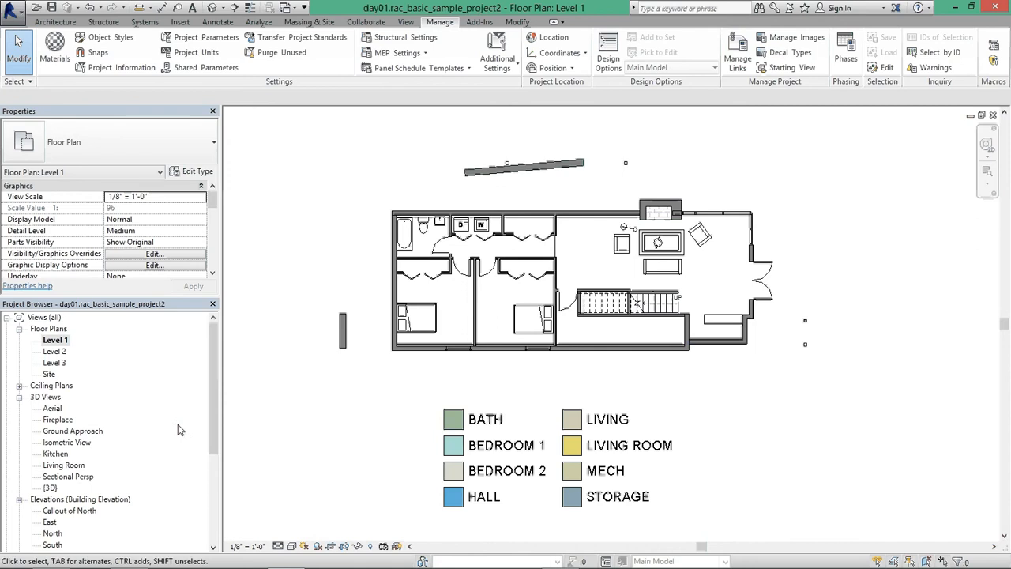
# Return to the Level 1 floor plan and delete the room color fill legend below the plan
pyautogui.click(44, 352)
pyautogui.doubleClick(51, 352)
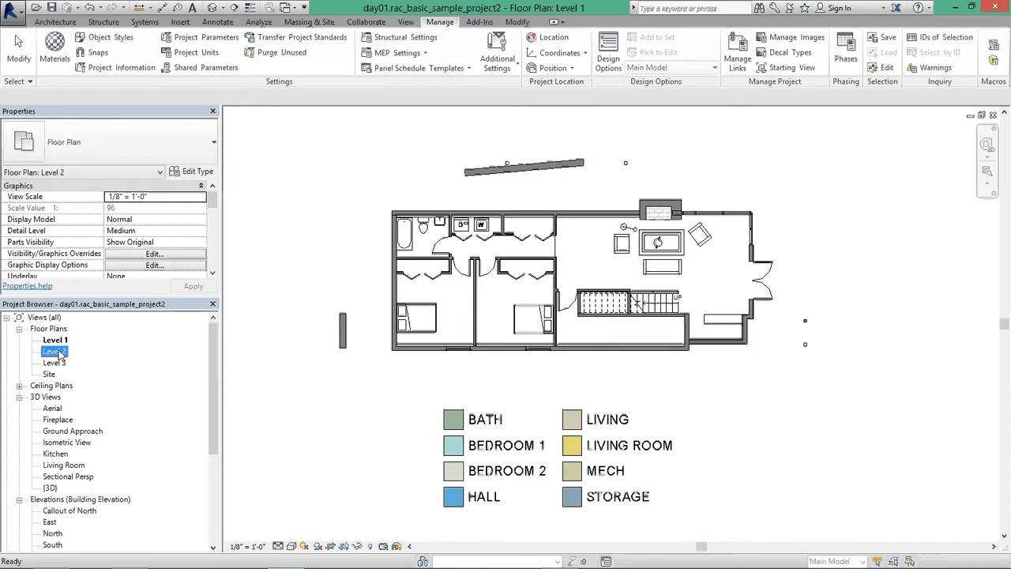
pyautogui.doubleClick(62, 341)
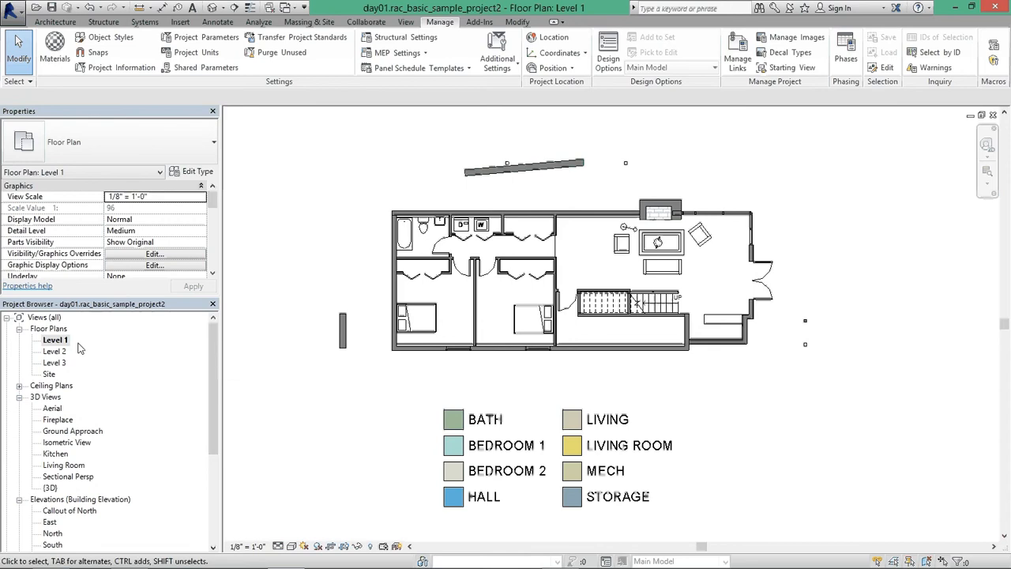
pyautogui.click(503, 466)
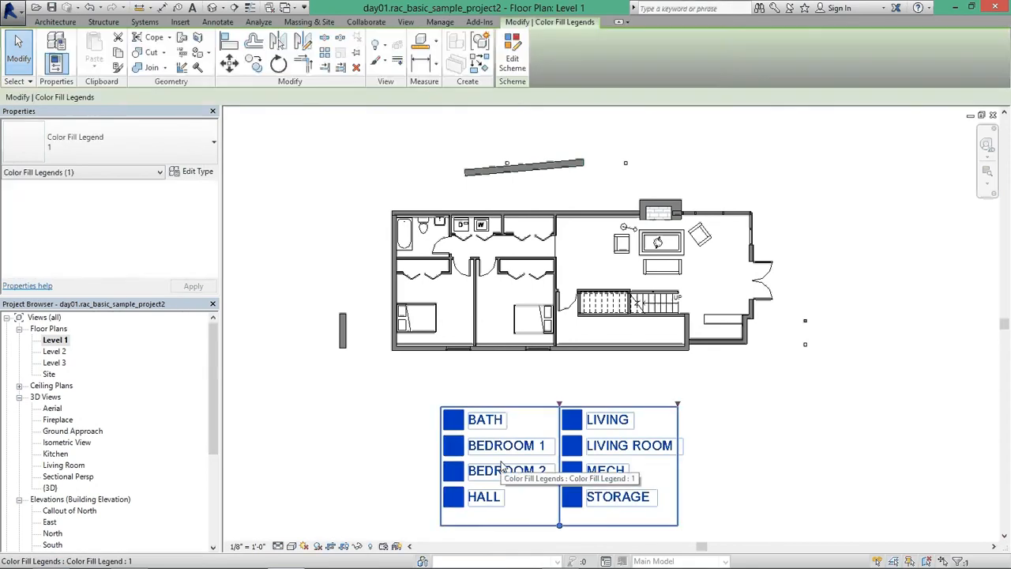
pyautogui.press('Delete')
# Open sheet A101 and place the Level 1 floor plan on it
pyautogui.moveTo(213, 356); pyautogui.dragTo(214, 442)
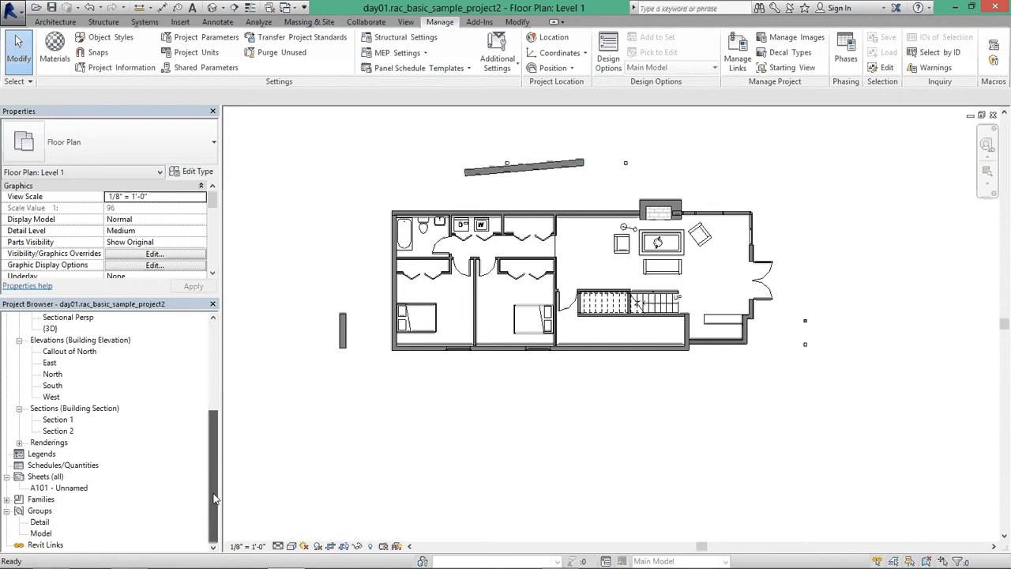
pyautogui.doubleClick(49, 488)
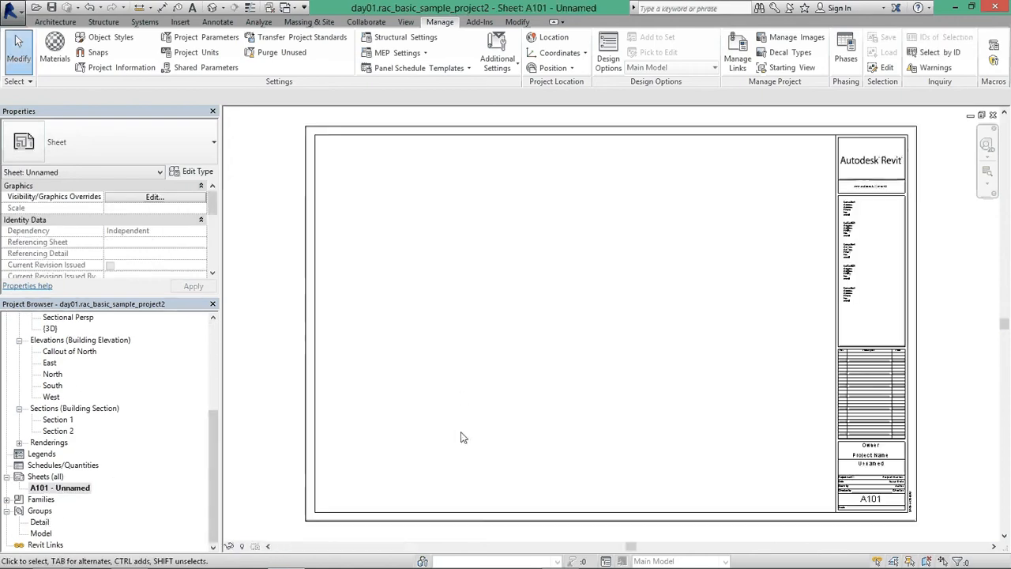
pyautogui.click(211, 326)
pyautogui.moveTo(52, 342); pyautogui.dragTo(429, 355)
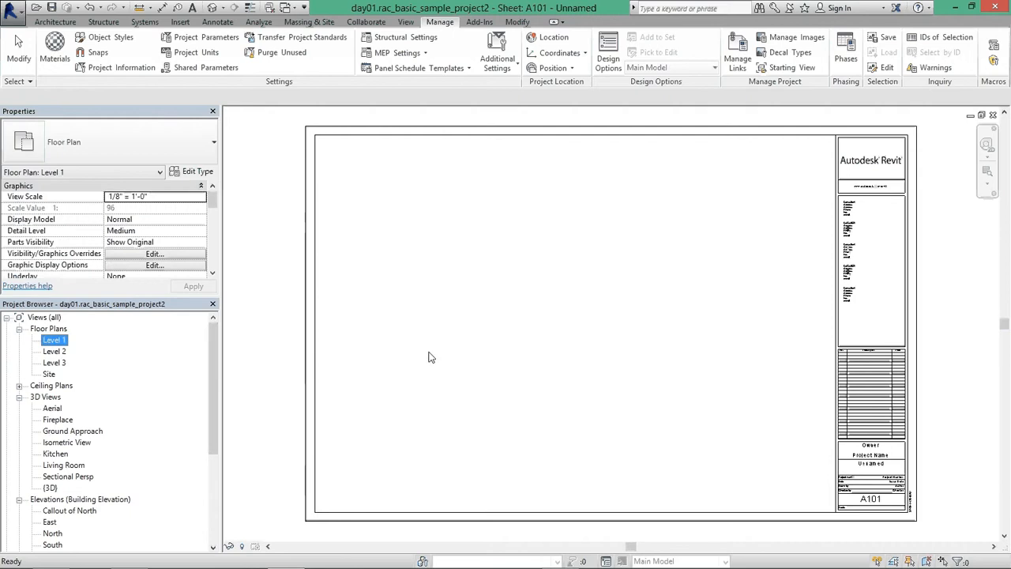
pyautogui.click(430, 388)
# Place the Level 2 floor plan on sheet A101 directly above the Level 1 plan, with both plans vertically aligned
pyautogui.moveTo(54, 351); pyautogui.dragTo(418, 253)
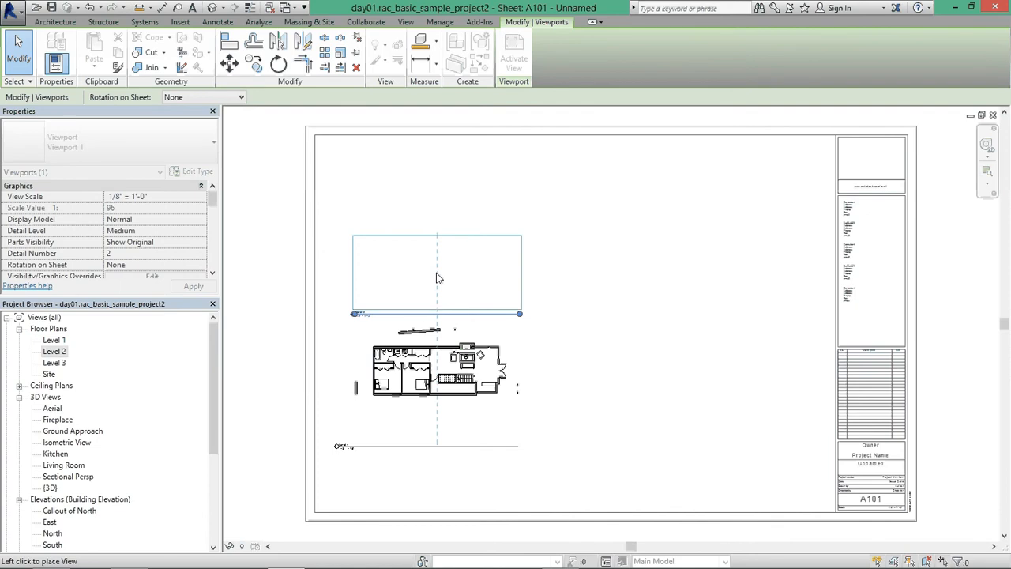
pyautogui.click(439, 278)
pyautogui.click(429, 485)
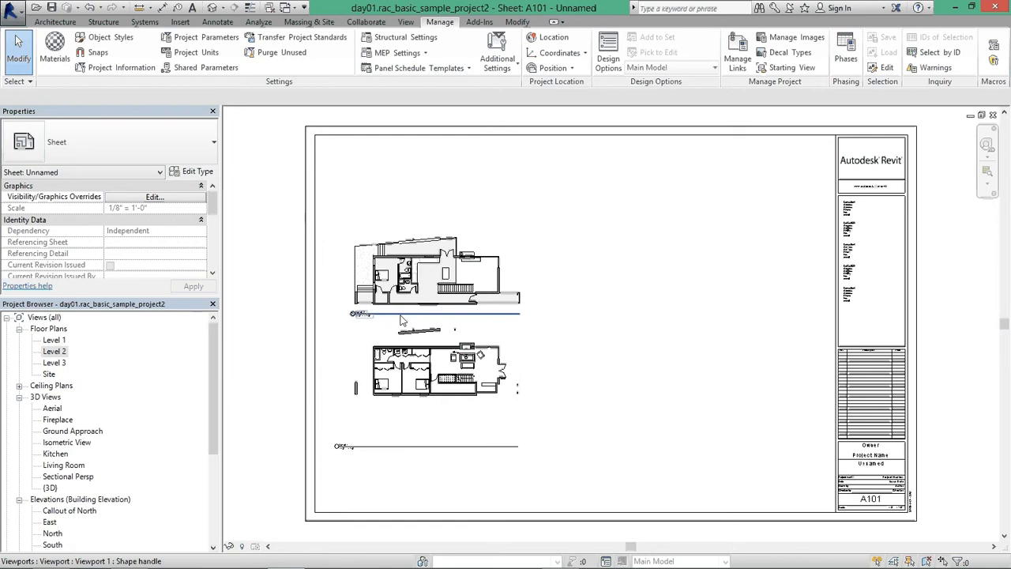
# Line up the Level 1 and Level 2 view titles on the sheet, with the Level 1 title close beneath its plan
pyautogui.scroll(2, 400, 319)
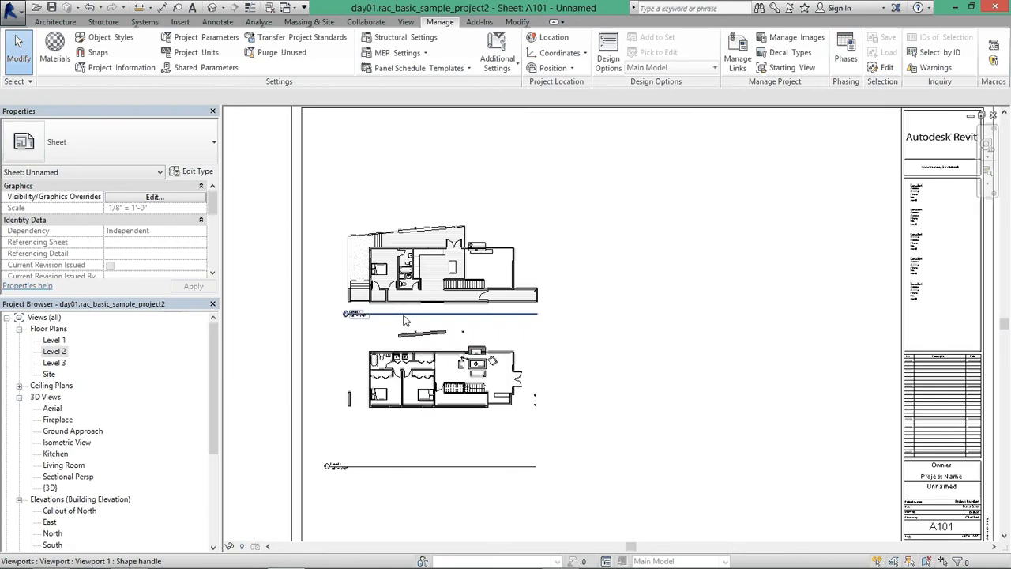
pyautogui.click(377, 317)
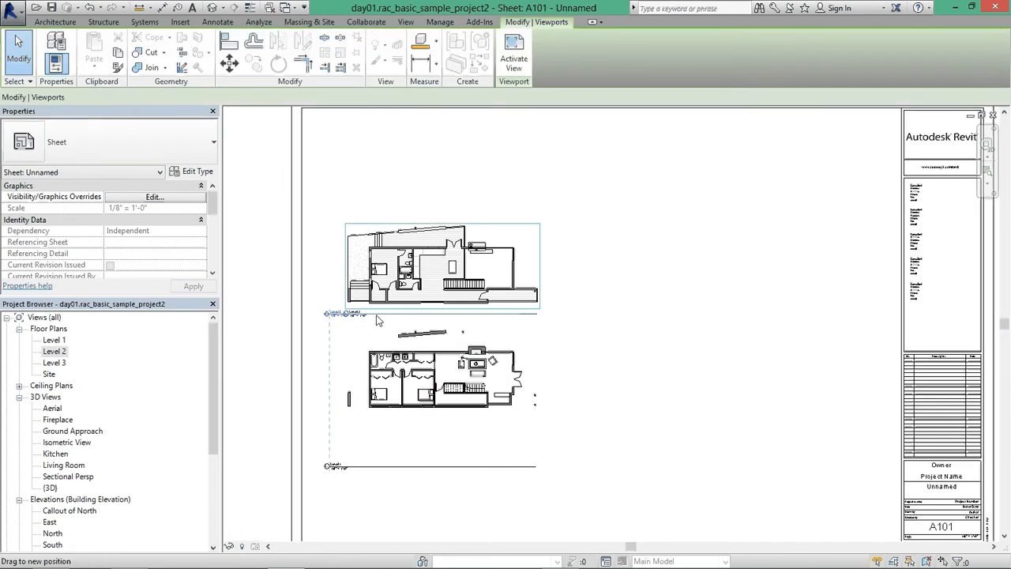
pyautogui.moveTo(366, 319); pyautogui.dragTo(402, 323)
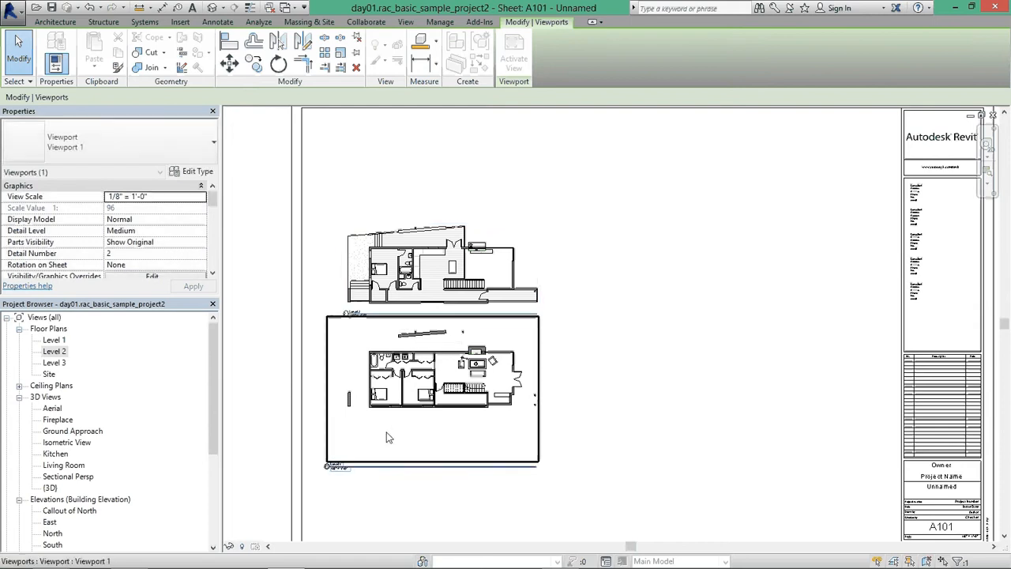
pyautogui.click(385, 475)
pyautogui.moveTo(407, 448); pyautogui.dragTo(406, 430)
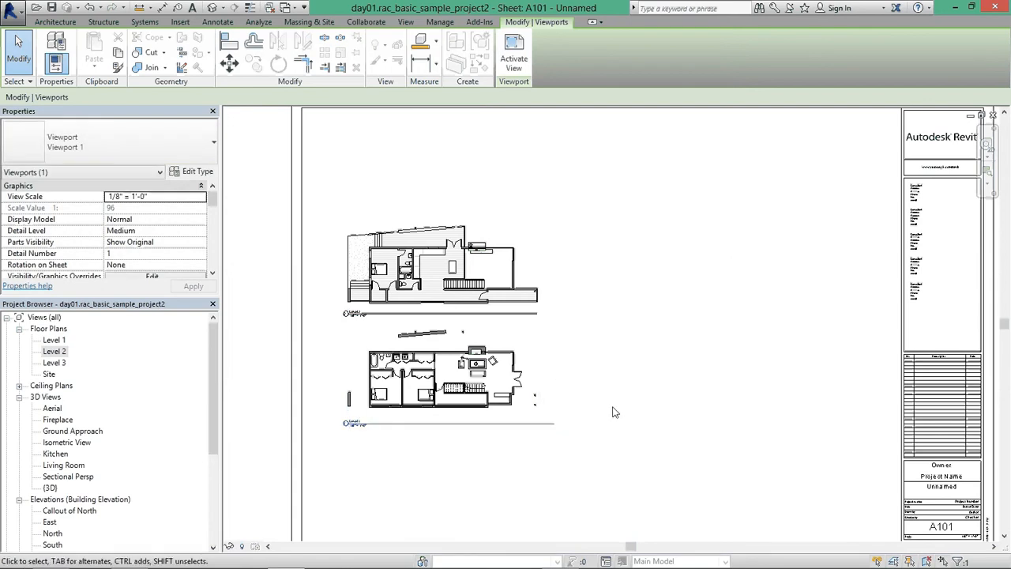
pyautogui.press('Escape')
# Shorten the Level 1 view title line so that it ends in line with the Level 2 title line
pyautogui.scroll(3, 454, 411)
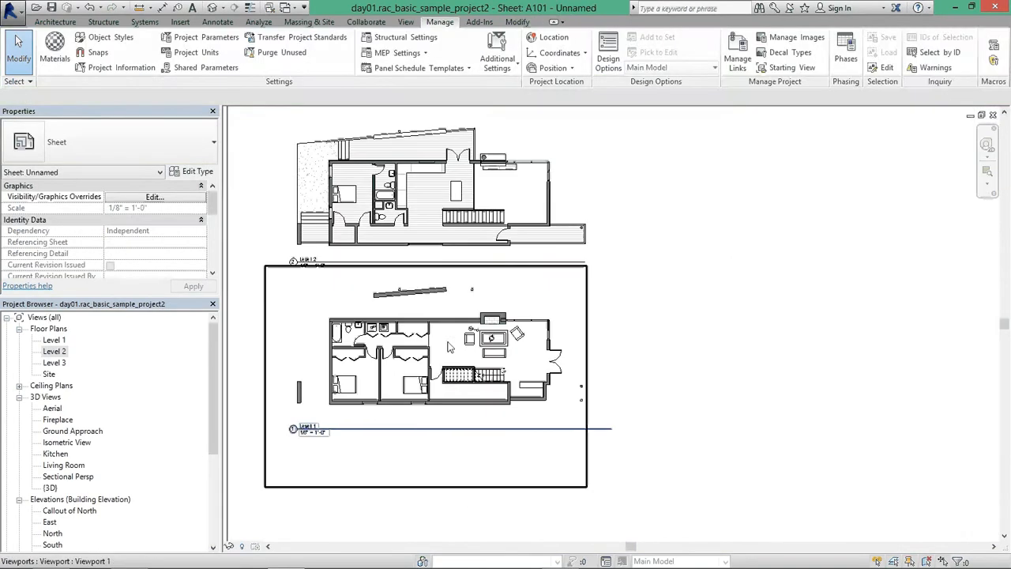
pyautogui.click(475, 367)
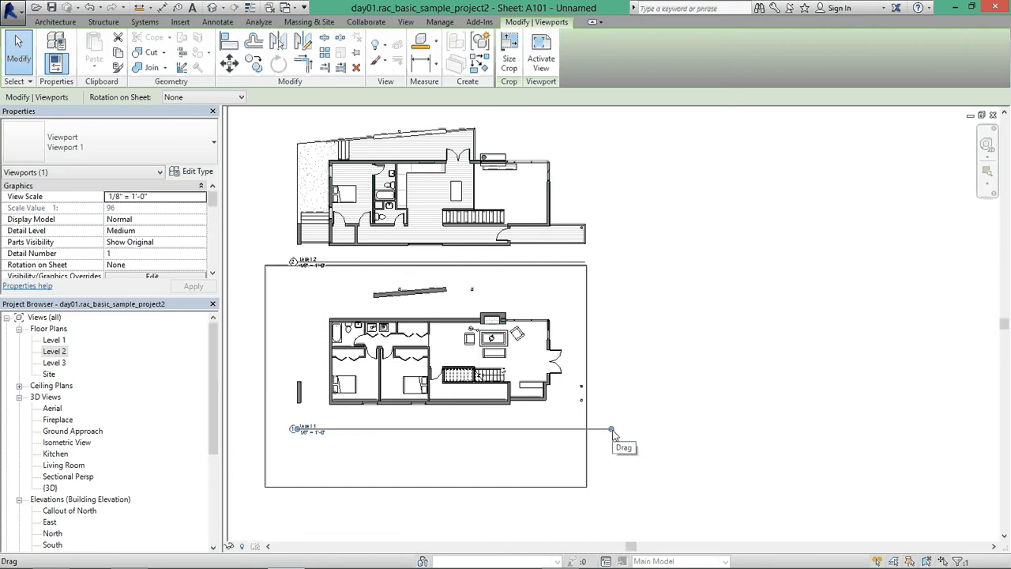
pyautogui.moveTo(612, 431); pyautogui.dragTo(585, 435)
# Move the Level 1 and Level 2 plans together slightly down the sheet
pyautogui.scroll(-2, 624, 360)
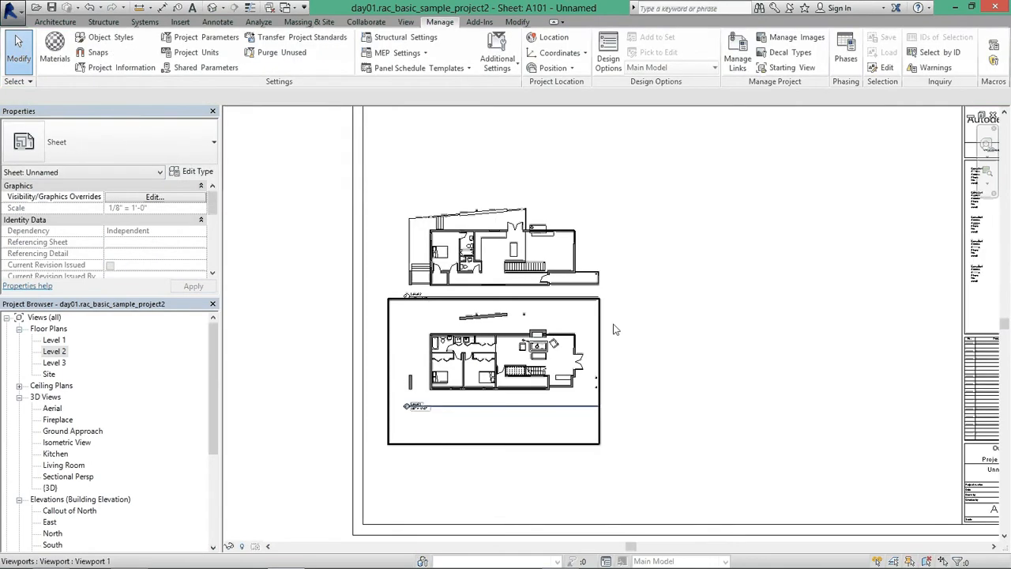
pyautogui.keyDown('ctrl'); pyautogui.click(564, 355); pyautogui.keyUp('ctrl')
pyautogui.press('Down')
pyautogui.press('Down')
pyautogui.press('Down')
pyautogui.press('Down')
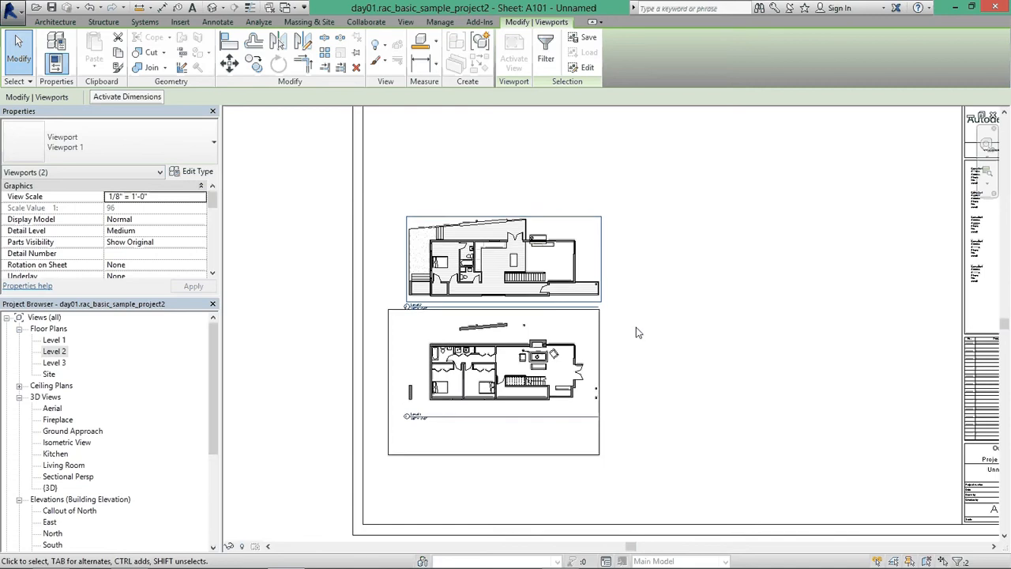
pyautogui.click(655, 340)
# Move only the Level 1 plan slightly lower to widen its gap from the Level 2 plan
pyautogui.moveTo(583, 339); pyautogui.dragTo(520, 371, button='middle')
pyautogui.scroll(-1, 520, 371)
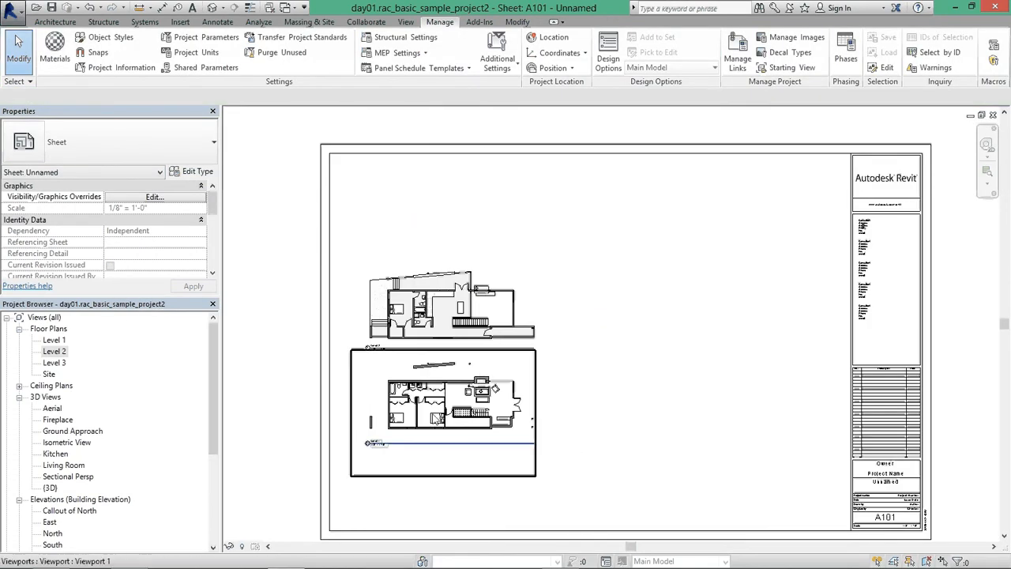
pyautogui.click(472, 403)
pyautogui.press('Down')
pyautogui.press('Down')
pyautogui.press('Escape')
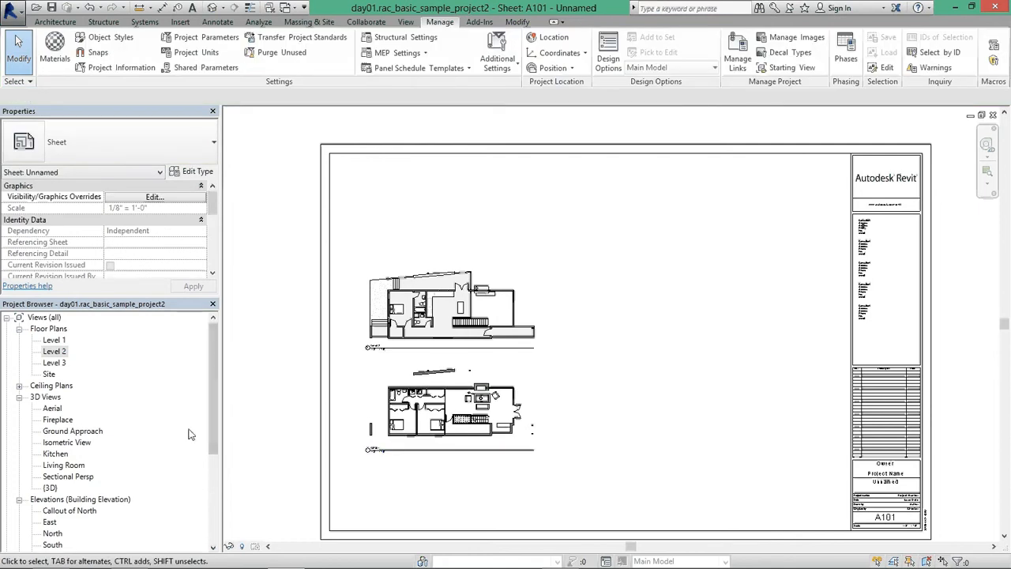
# Place the South elevation on the sheet, aligned above the Level 2 plan, and the East elevation to its right
pyautogui.click(54, 351)
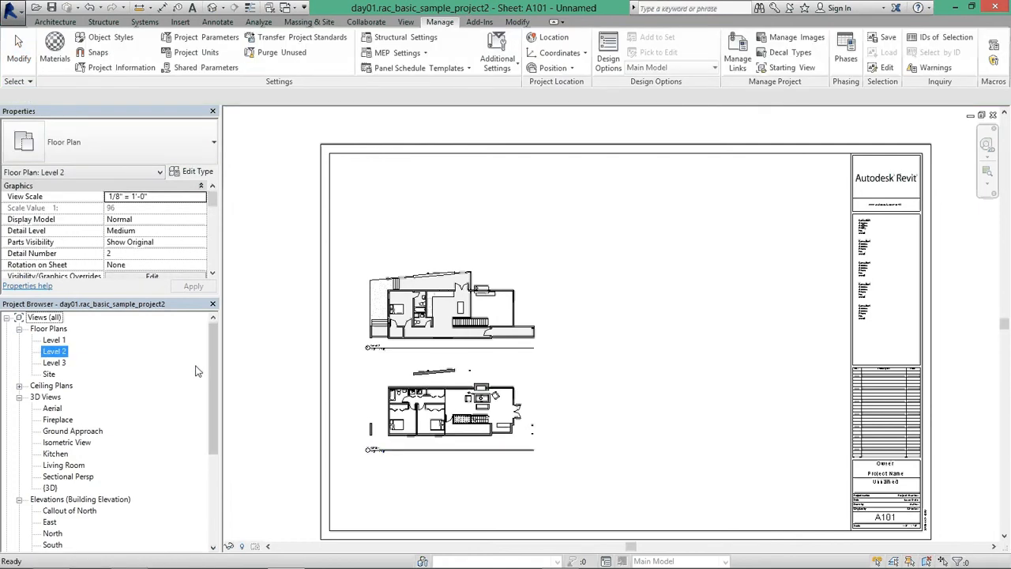
pyautogui.scroll(-3, 71, 427)
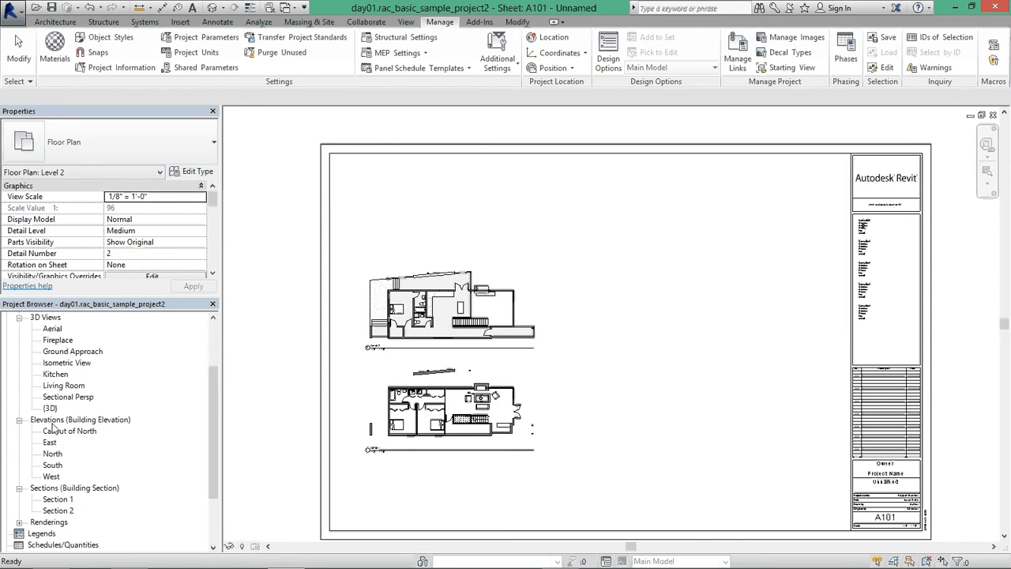
pyautogui.moveTo(52, 466); pyautogui.dragTo(431, 247)
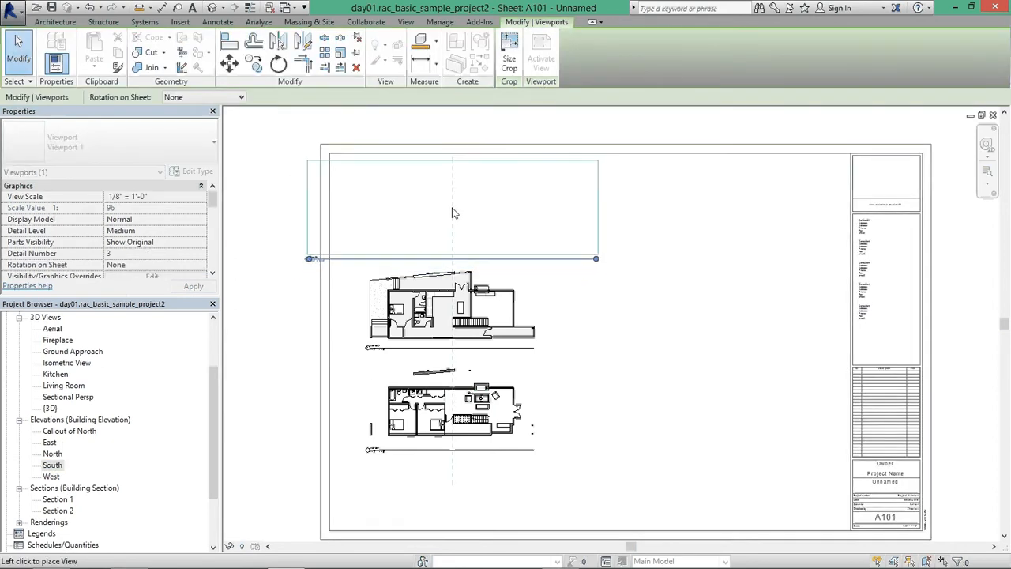
pyautogui.click(453, 212)
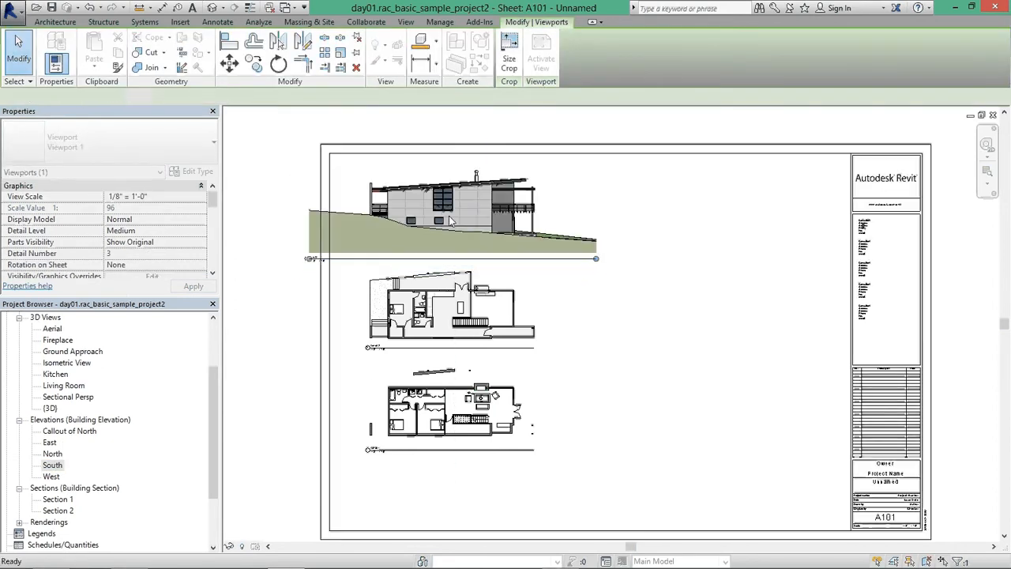
pyautogui.click(631, 268)
pyautogui.moveTo(437, 273); pyautogui.dragTo(379, 270, button='middle')
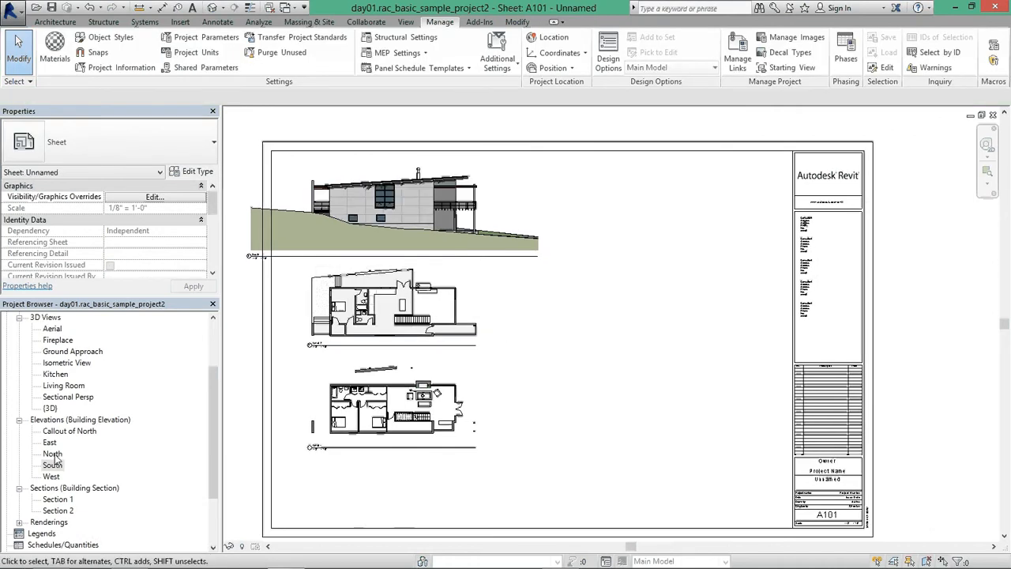
pyautogui.moveTo(49, 443); pyautogui.dragTo(600, 217)
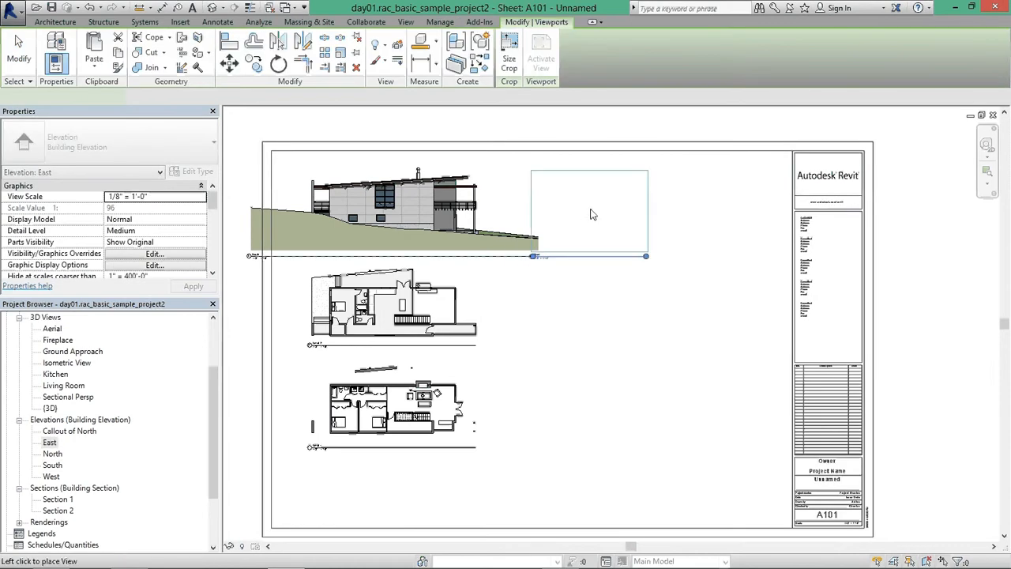
pyautogui.click(603, 207)
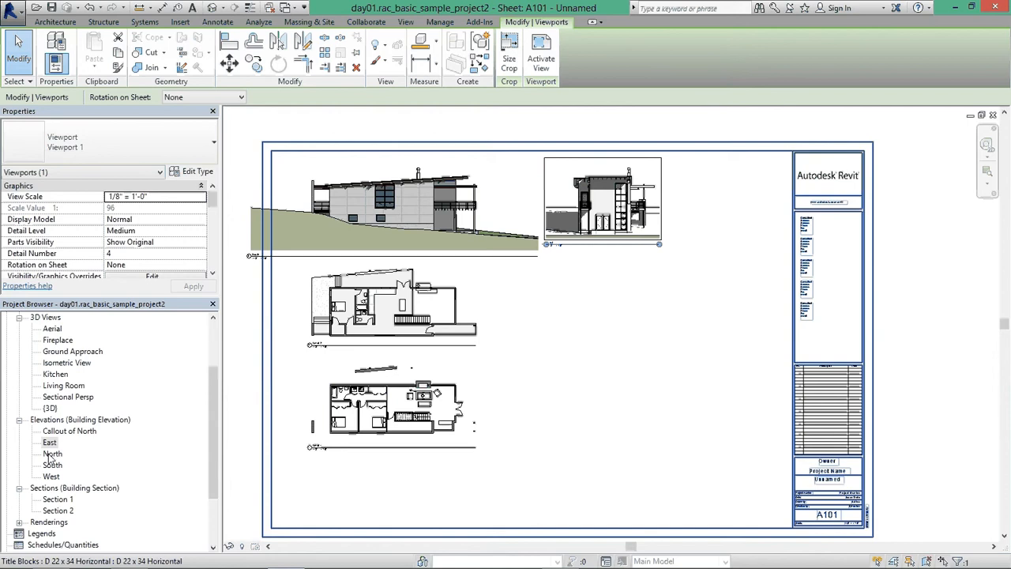
# Open the Level 1 floor plan and draw a vertical building section through the room's east end, looking toward the bedrooms
pyautogui.moveTo(211, 401); pyautogui.dragTo(215, 351)
pyautogui.doubleClick(52, 340)
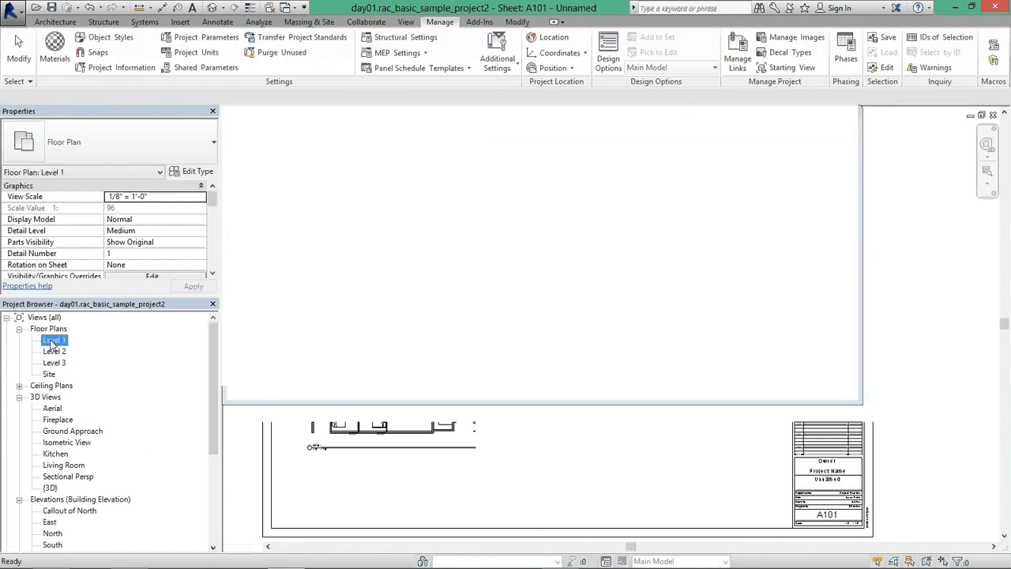
pyautogui.scroll(3, 711, 158)
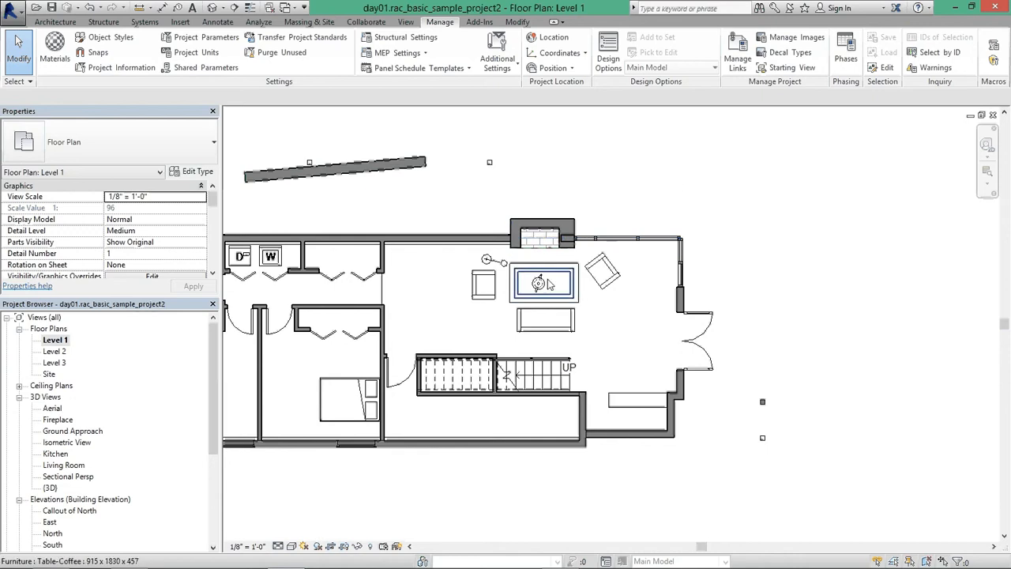
pyautogui.scroll(-2, 553, 168)
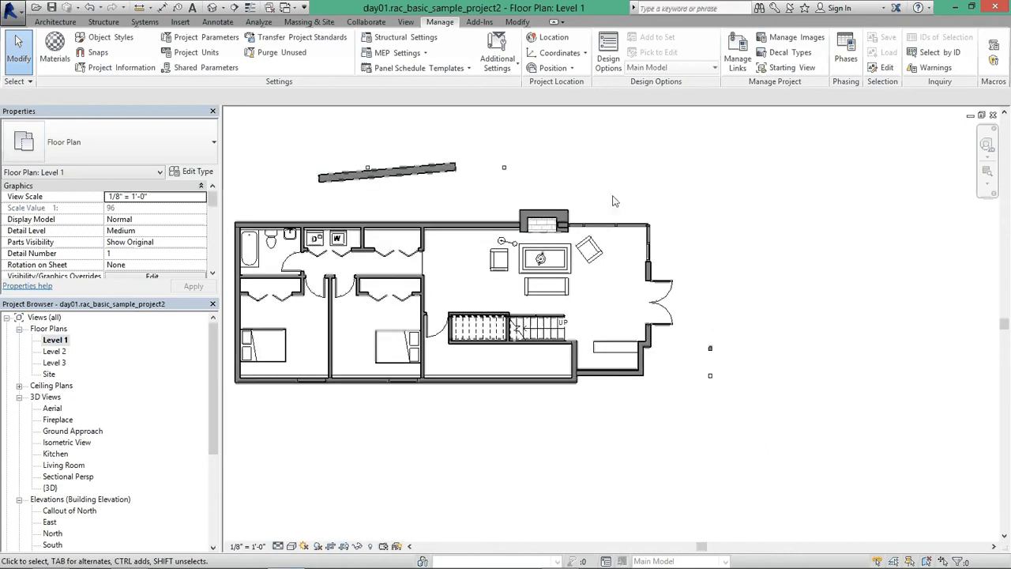
pyautogui.click(405, 22)
pyautogui.click(402, 54)
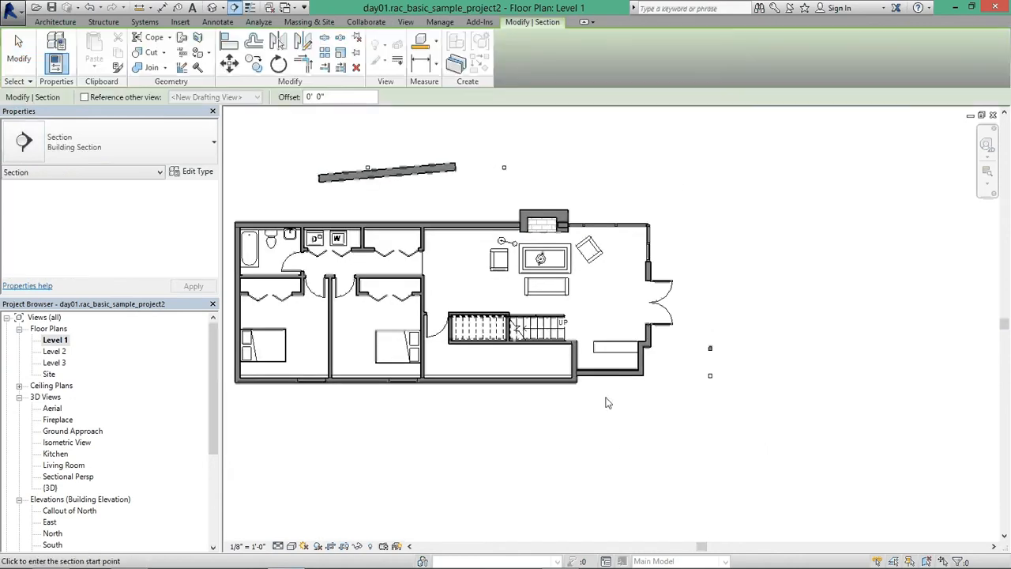
pyautogui.click(614, 448)
pyautogui.click(621, 144)
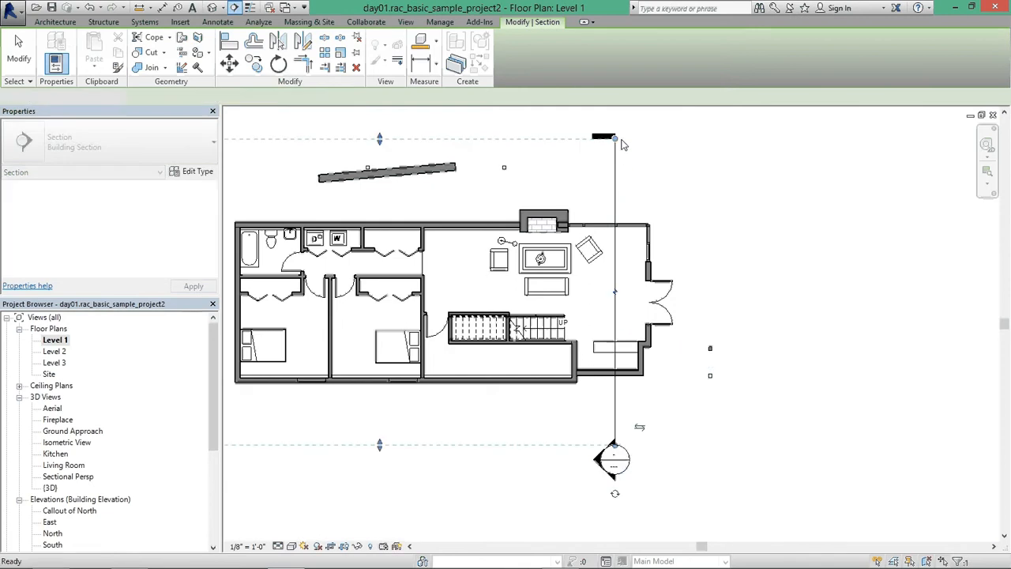
pyautogui.press('Escape')
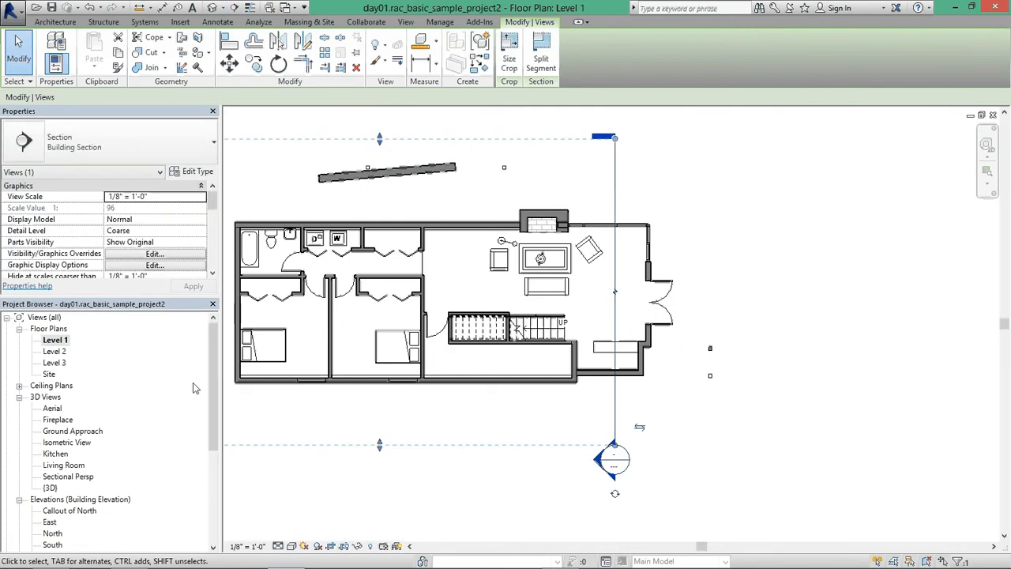
# Check the new section in the view list and on the Level 2 floor plan, and return to sheet A101
pyautogui.moveTo(212, 387); pyautogui.dragTo(212, 478)
pyautogui.click(57, 431)
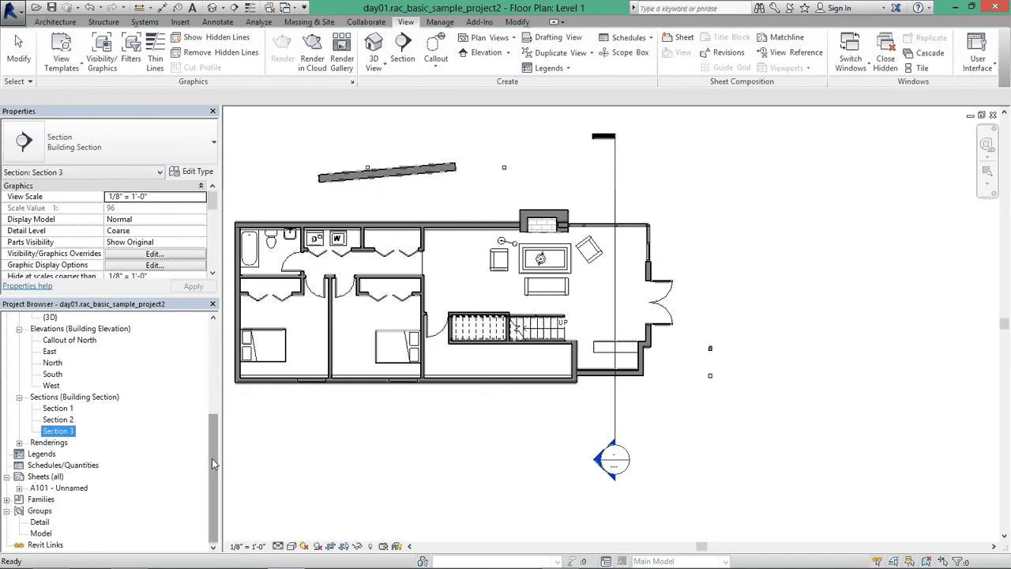
pyautogui.moveTo(212, 459); pyautogui.dragTo(211, 366)
pyautogui.doubleClick(55, 351)
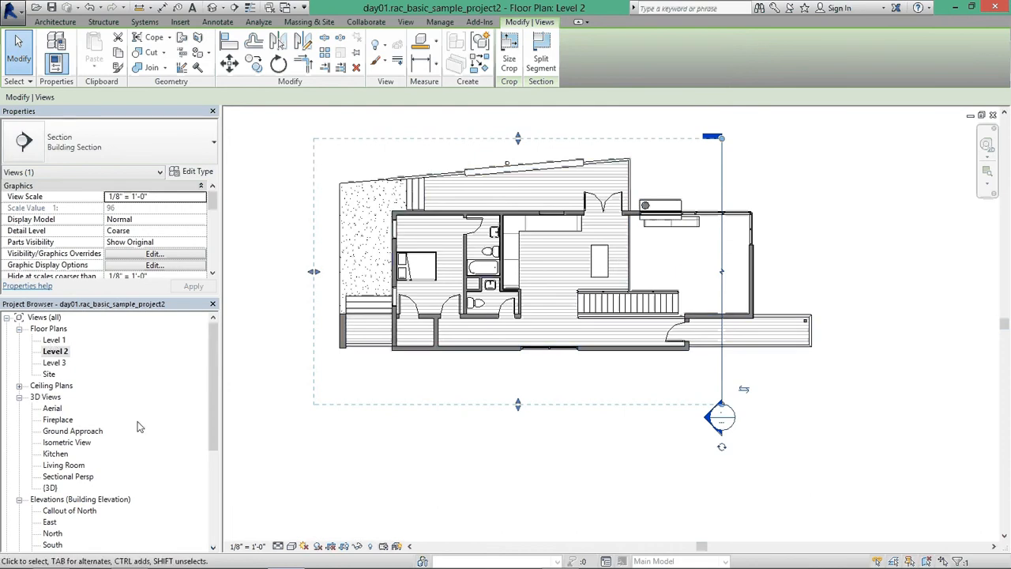
pyautogui.moveTo(212, 381); pyautogui.dragTo(210, 472)
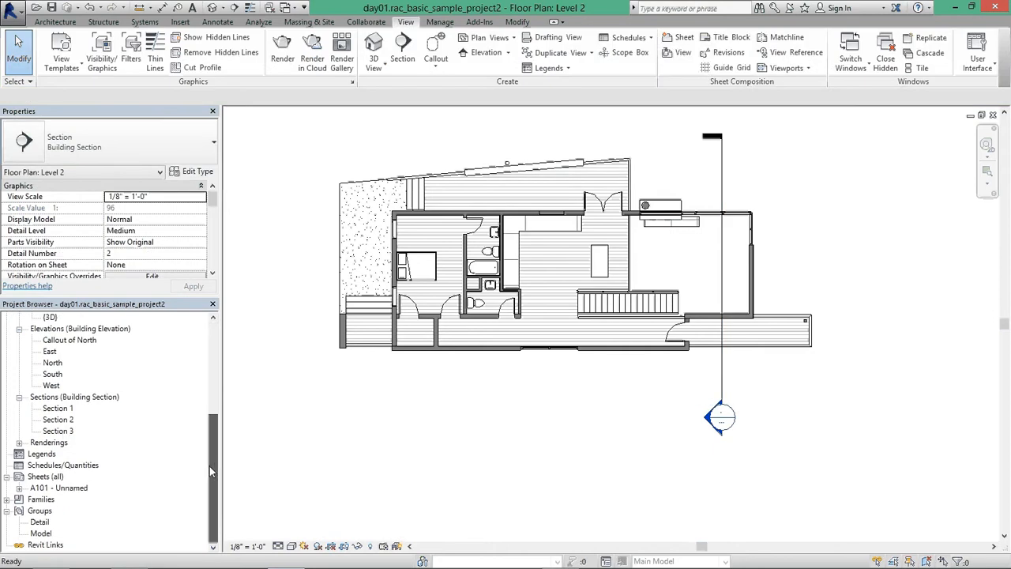
pyautogui.doubleClick(40, 489)
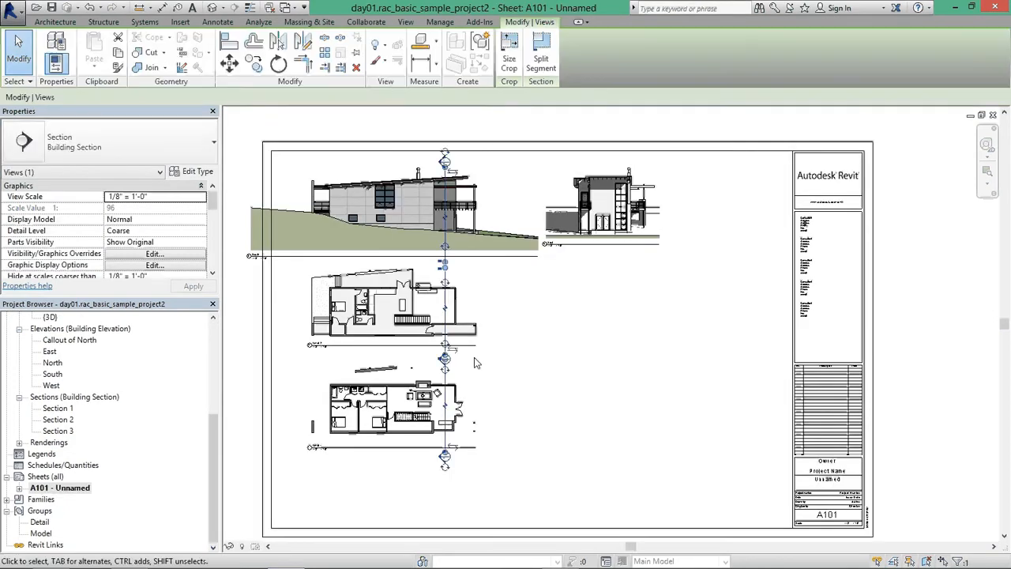
pyautogui.press('Escape')
pyautogui.moveTo(475, 193); pyautogui.dragTo(522, 178, button='middle')
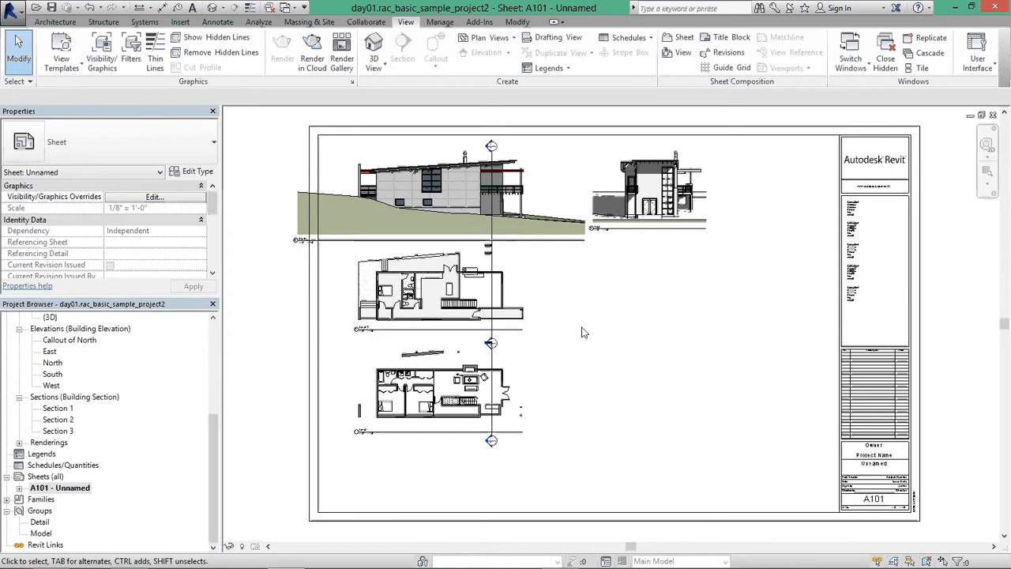
# Move the Level 1 and Level 2 plans together farther down the sheet, away from the South elevation
pyautogui.moveTo(581, 329); pyautogui.dragTo(516, 378)
pyautogui.press('Down')
pyautogui.press('Down')
pyautogui.press('Down')
pyautogui.press('Down')
pyautogui.press('Down')
pyautogui.press('Down')
pyautogui.press('Down')
pyautogui.press('Down')
pyautogui.press('Down')
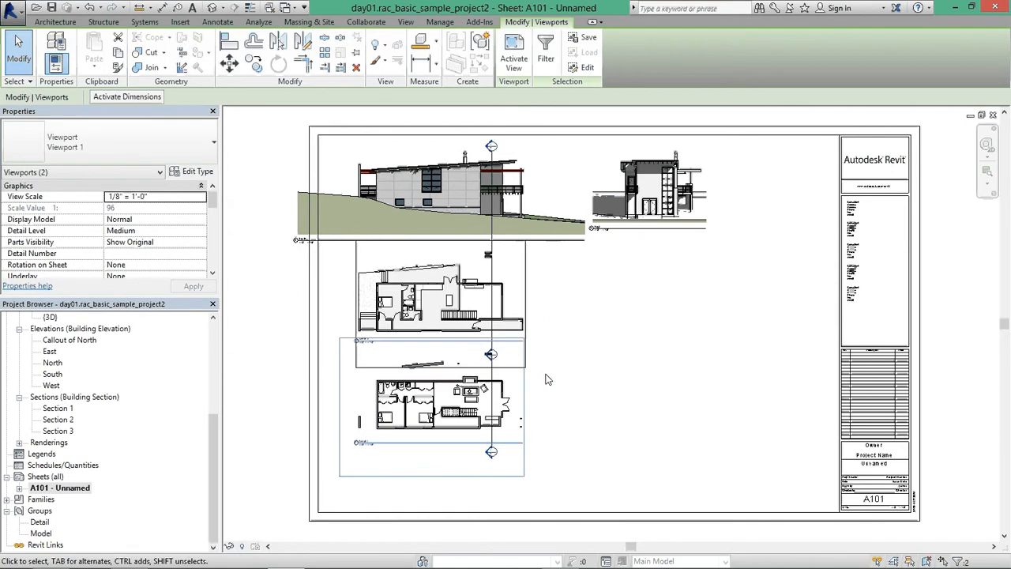
# Nudge only the Level 2 plan slightly back up to separate it from the Level 1 plan
pyautogui.press('Escape')
pyautogui.press('Up')
pyautogui.press('Up')
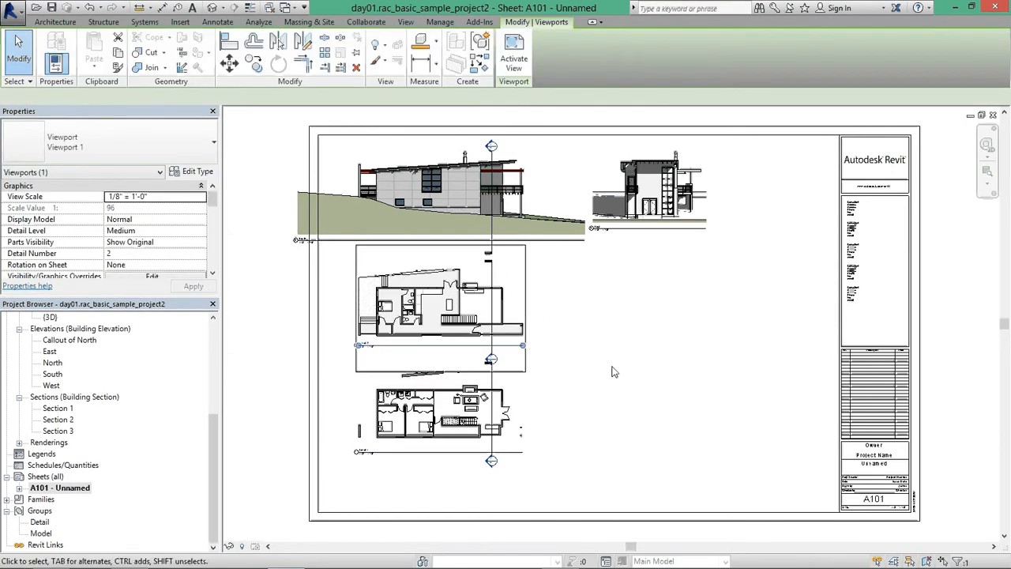
pyautogui.click(614, 370)
# Place the North elevation on the sheet to the right of the Level 2 plan, below the East elevation
pyautogui.moveTo(214, 425)
pyautogui.mouseDown()
pyautogui.moveTo(221, 336)
pyautogui.moveTo(220, 432)
pyautogui.mouseUp()
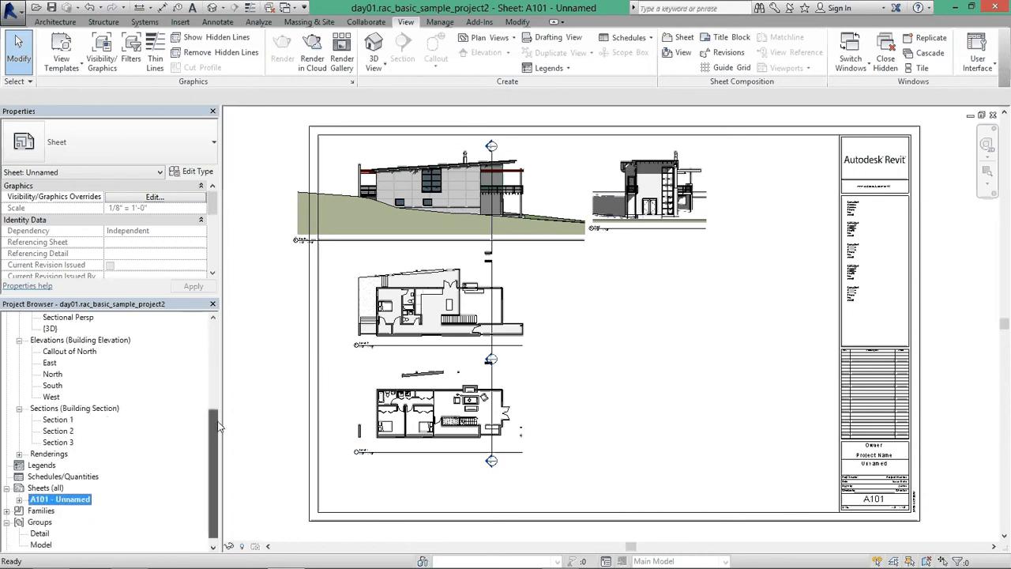
pyautogui.click(52, 374)
pyautogui.moveTo(53, 374); pyautogui.dragTo(697, 307)
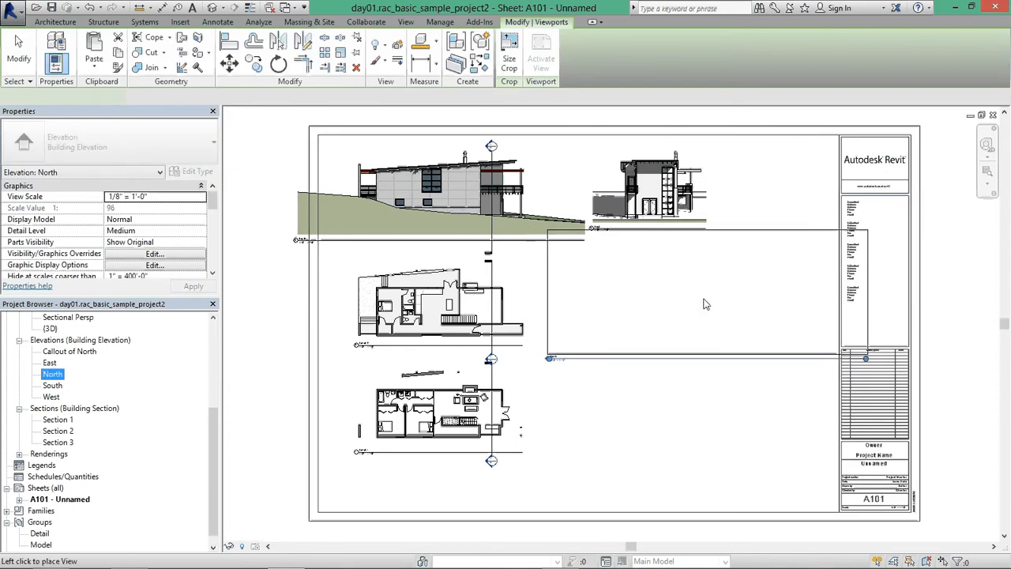
pyautogui.click(687, 300)
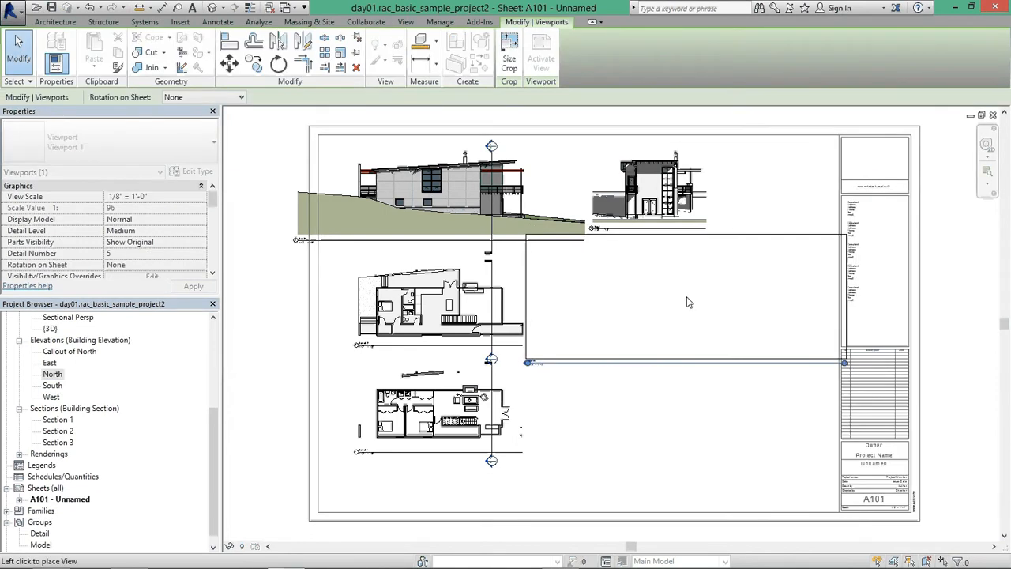
# Place the Section 3 view on the sheet to the right of the East elevation
pyautogui.moveTo(215, 445)
pyautogui.mouseDown()
pyautogui.moveTo(216, 409)
pyautogui.moveTo(212, 441)
pyautogui.mouseUp()
pyautogui.click(76, 456)
pyautogui.moveTo(75, 456); pyautogui.dragTo(785, 194)
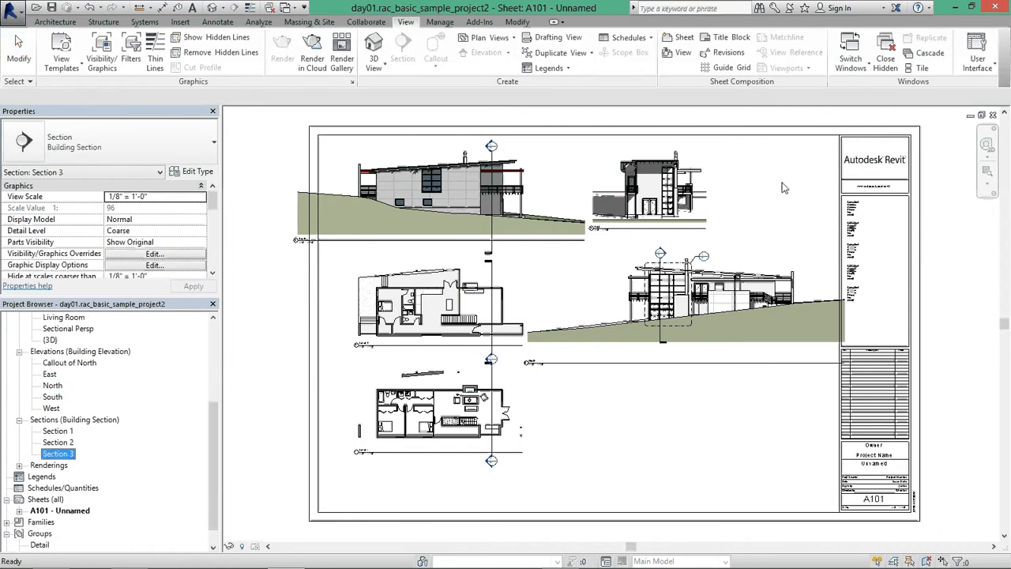
pyautogui.click(785, 193)
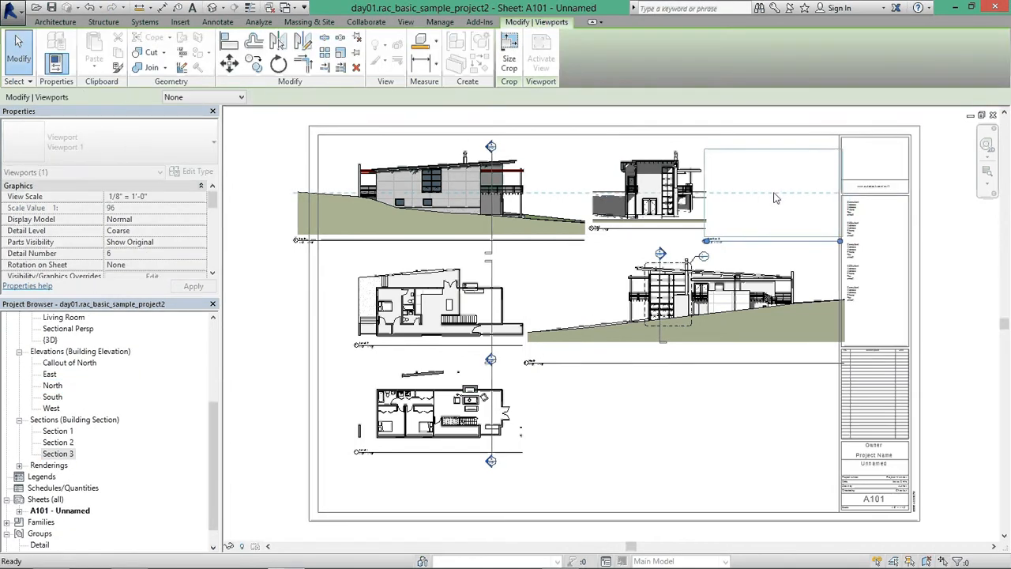
# Open the {3D} view from the project's 3D views
pyautogui.moveTo(322, 480); pyautogui.dragTo(285, 443, button='middle')
pyautogui.moveTo(214, 442); pyautogui.dragTo(225, 320)
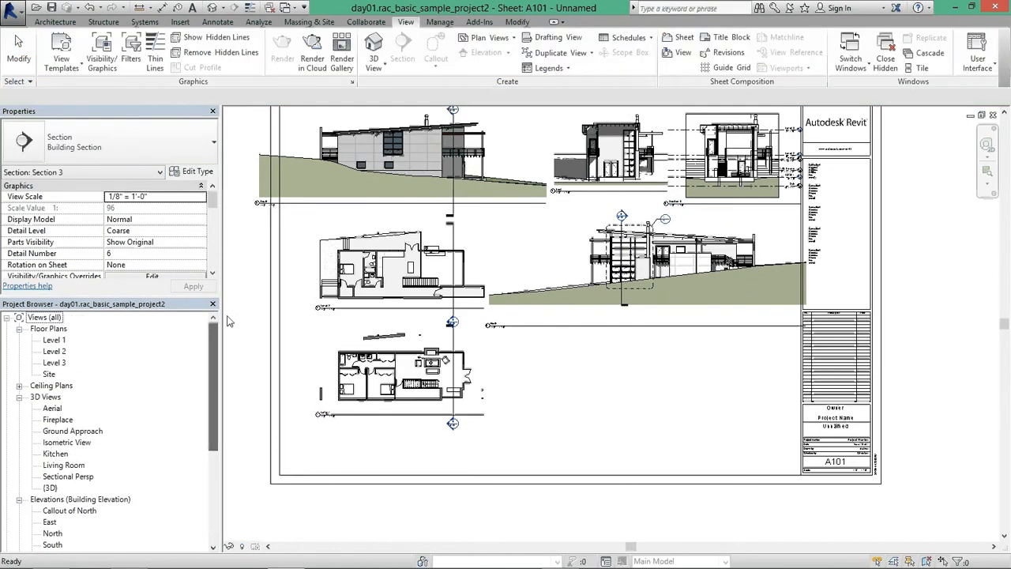
pyautogui.doubleClick(50, 488)
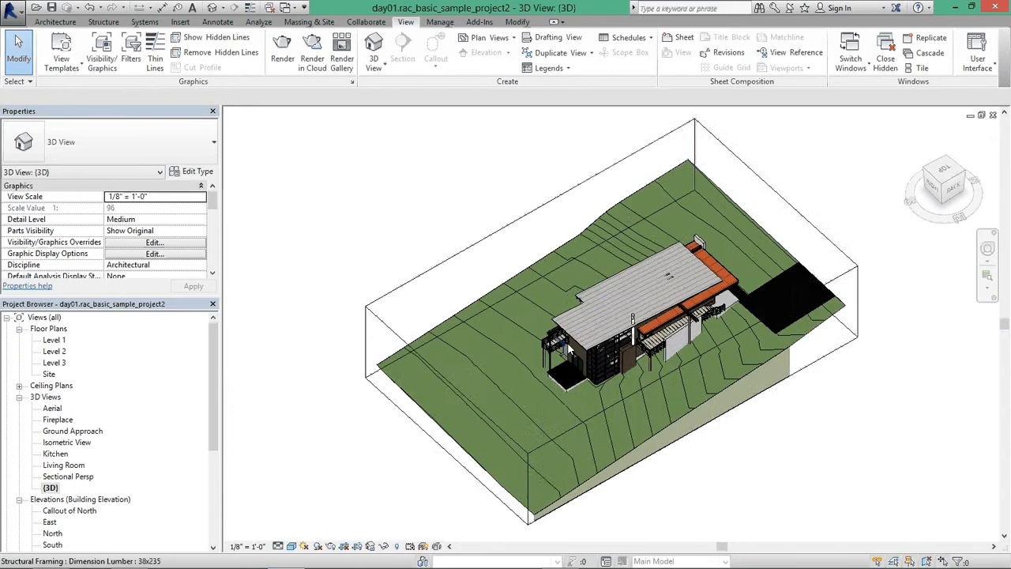
pyautogui.scroll(-2, 505, 352)
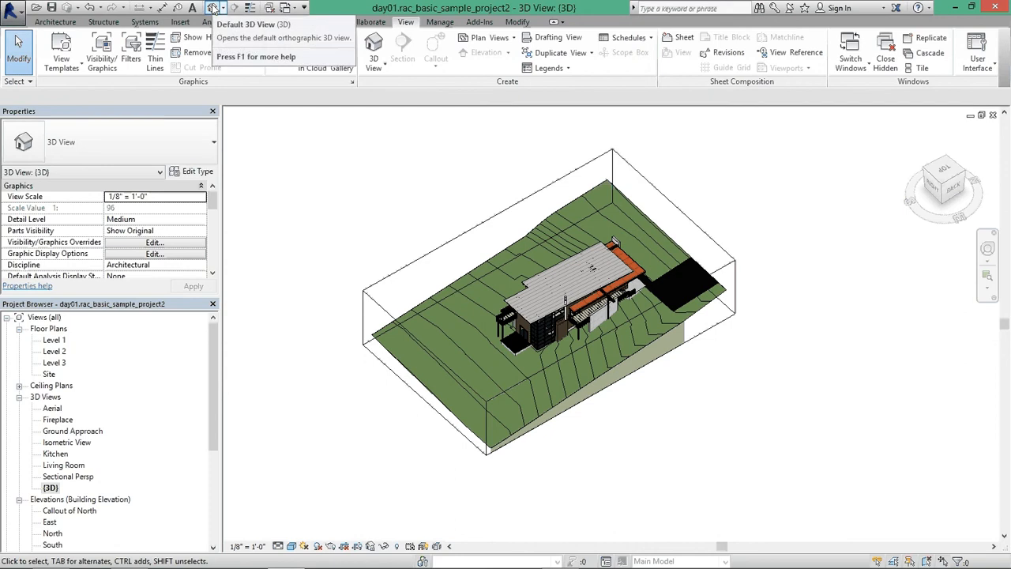
# Duplicate the {3D} view with detailing and rename the copy as Isometric Project
pyautogui.rightClick(50, 488)
pyautogui.moveTo(115, 326)
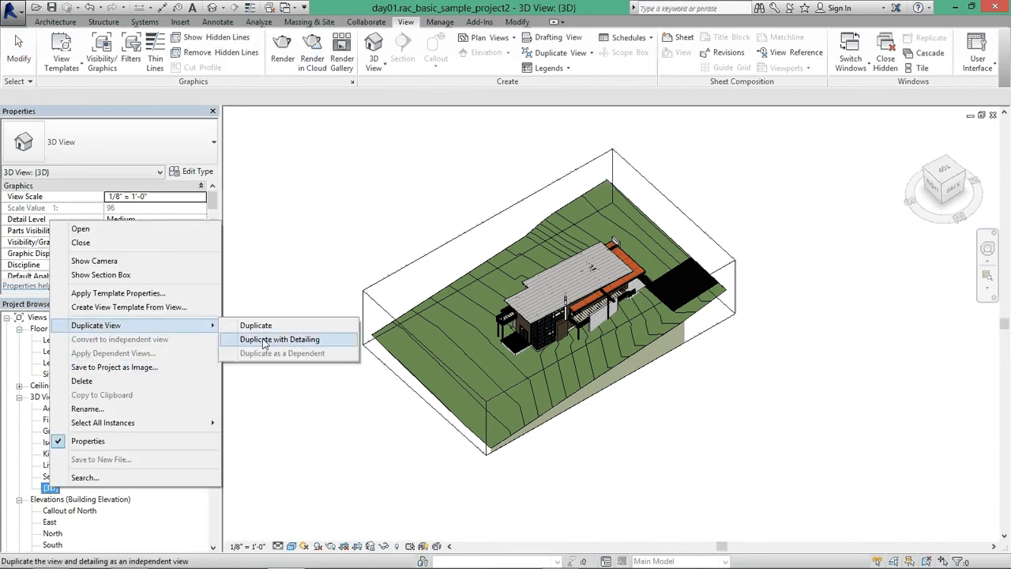
pyautogui.click(264, 339)
pyautogui.click(68, 420)
pyautogui.rightClick(77, 420)
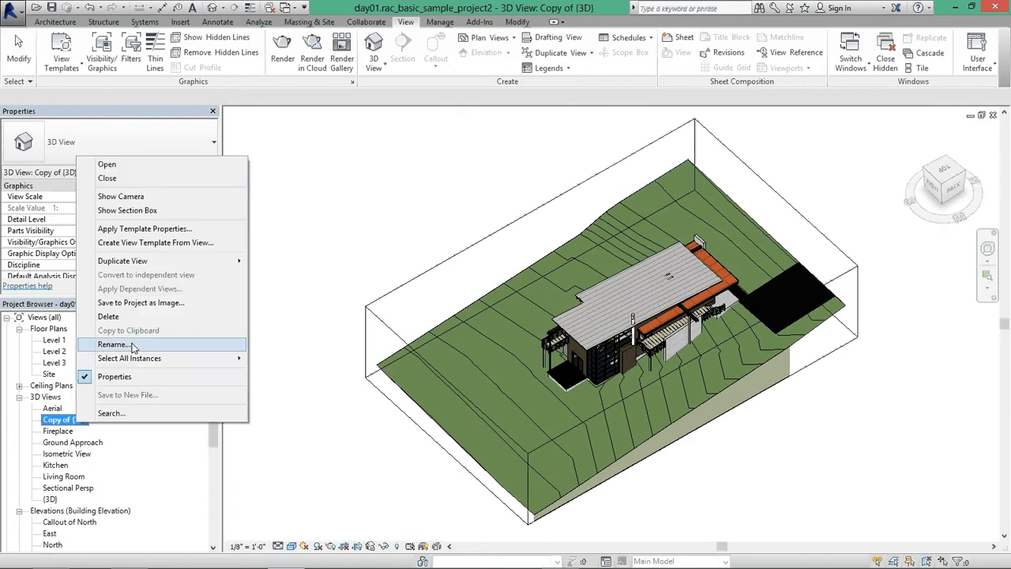
pyautogui.click(113, 345)
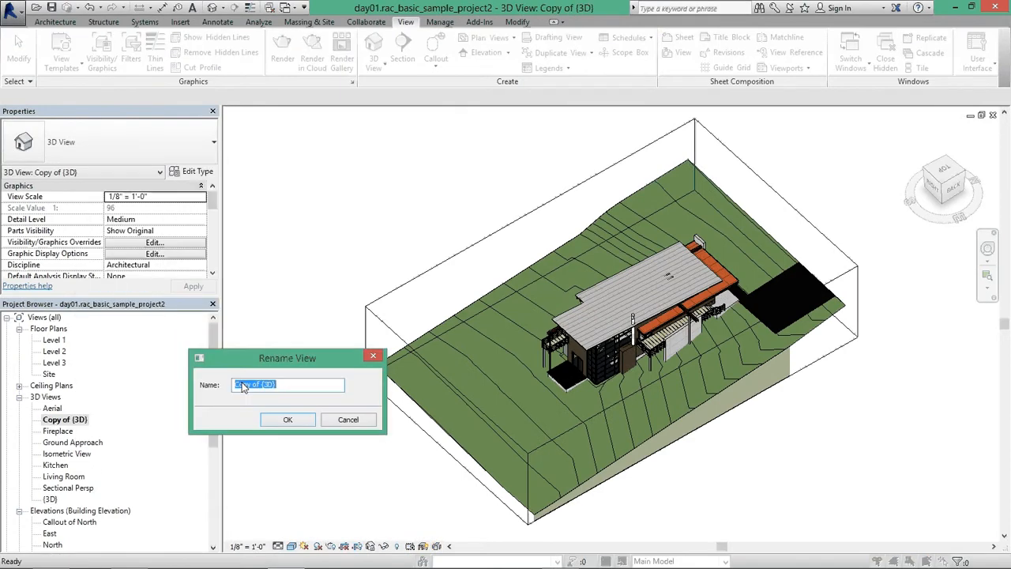
pyautogui.write('Isometric Project')
pyautogui.click(287, 419)
# Duplicate the Isometric Project view with detailing and rename the copy as Isometric Project Detail
pyautogui.rightClick(77, 443)
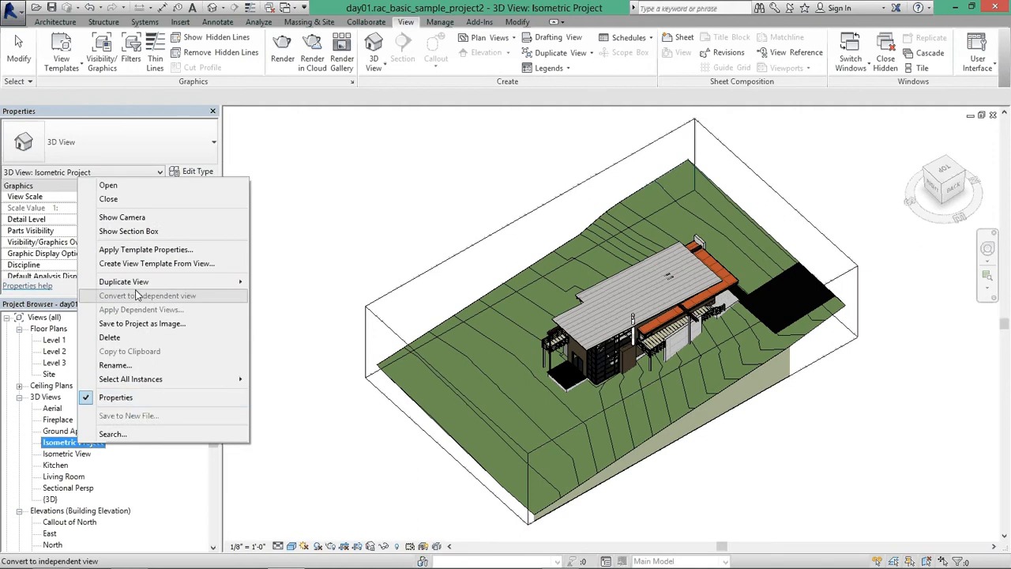
pyautogui.moveTo(229, 282)
pyautogui.click(312, 299)
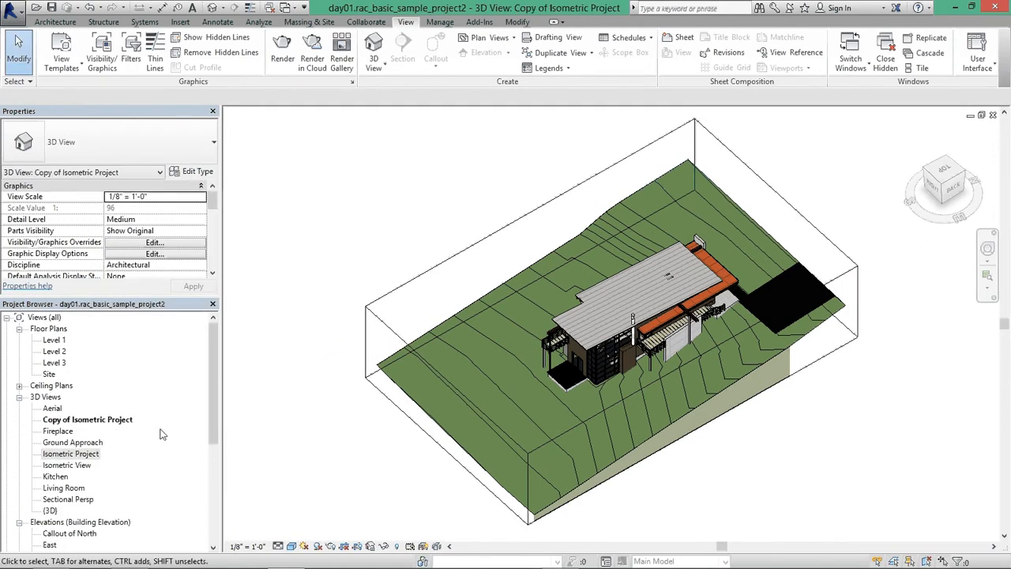
pyautogui.rightClick(86, 424)
pyautogui.click(169, 344)
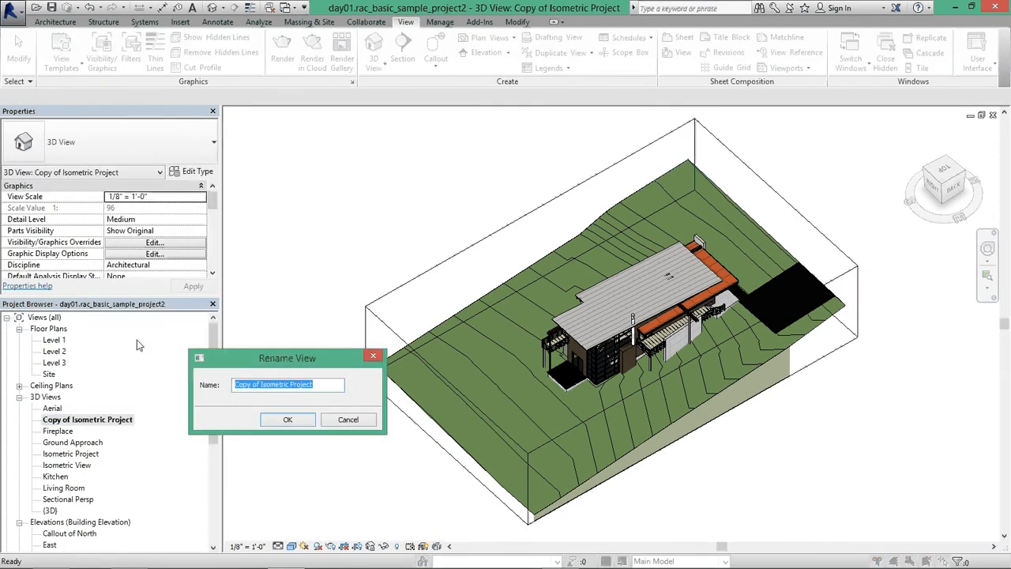
pyautogui.moveTo(261, 387); pyautogui.dragTo(223, 389)
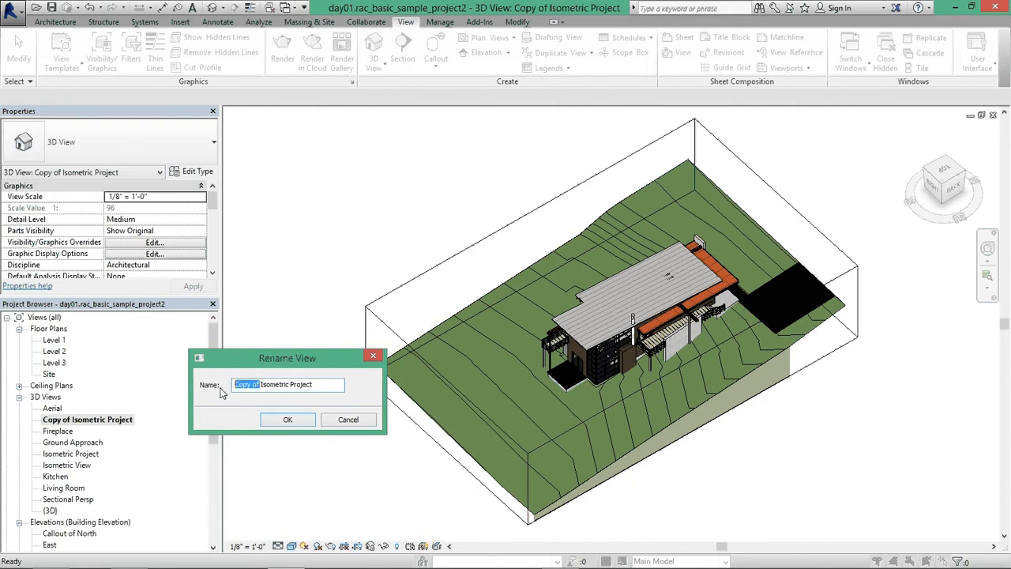
pyautogui.press('Delete')
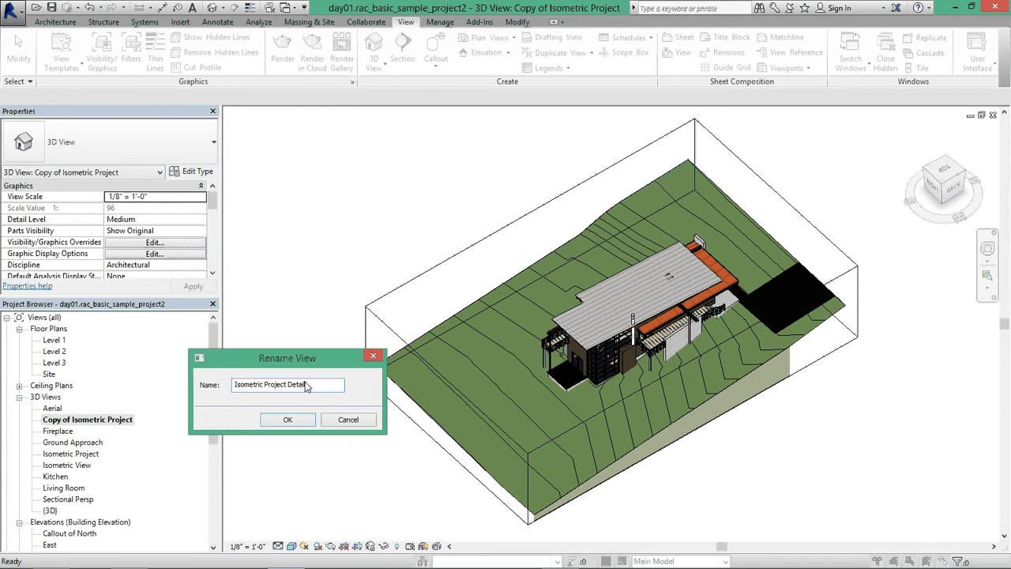
pyautogui.click(292, 420)
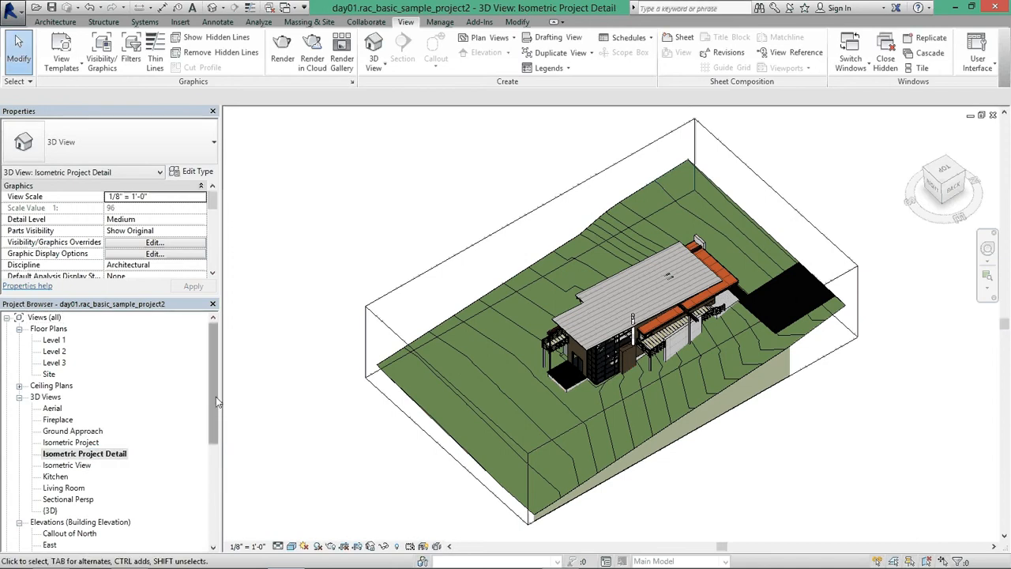
# Reveal the hidden elements in the Isometric Project Detail view, inspect the section box, and return to normal display
pyautogui.moveTo(216, 398); pyautogui.dragTo(217, 410)
pyautogui.click(386, 187)
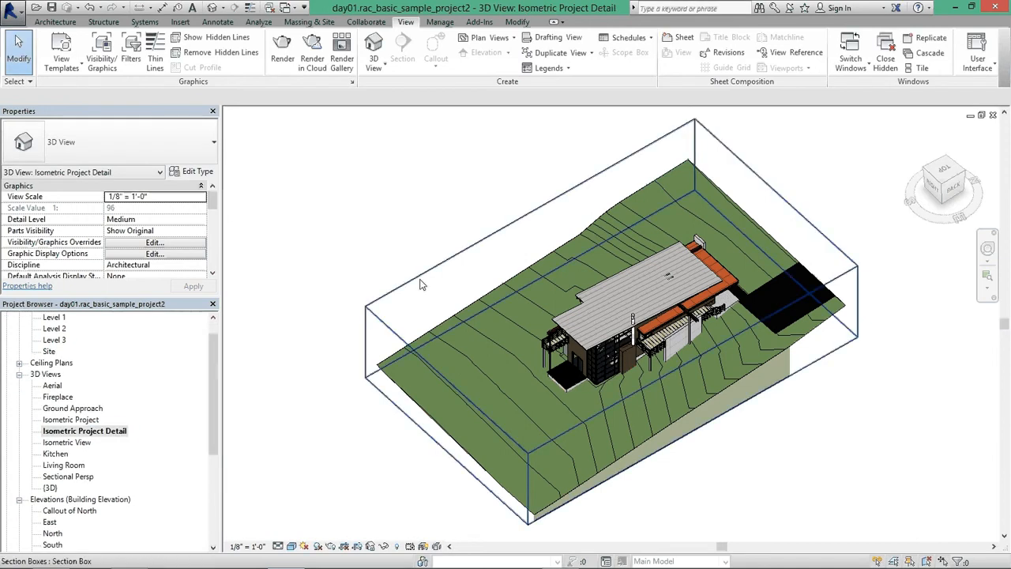
pyautogui.click(421, 285)
pyautogui.click(284, 271)
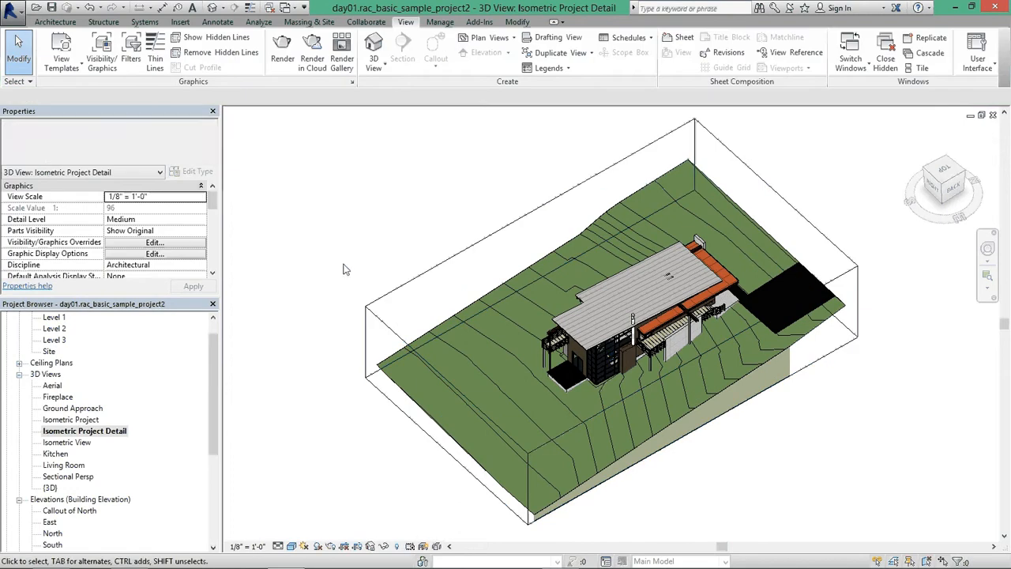
pyautogui.click(399, 548)
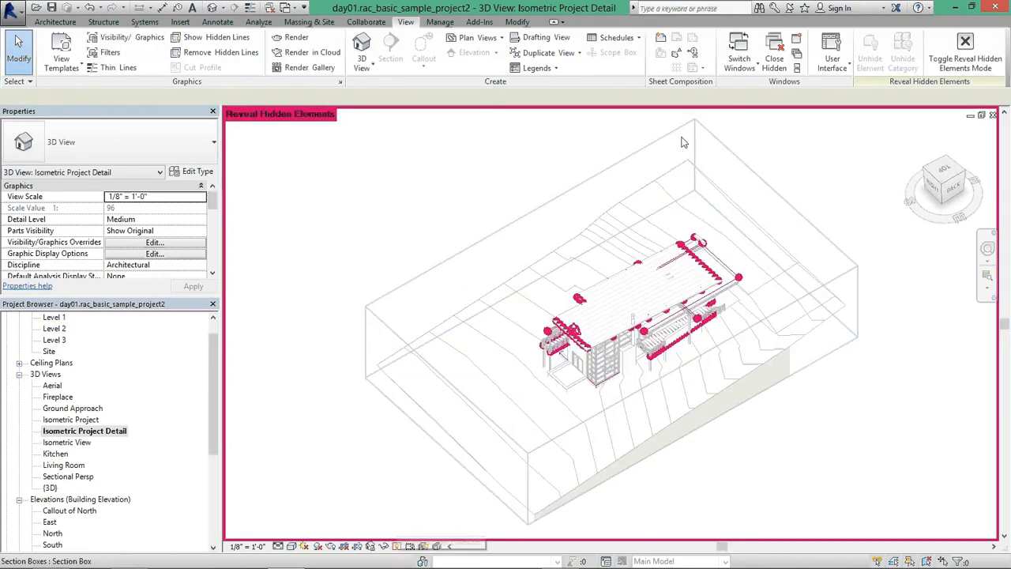
pyautogui.click(509, 224)
pyautogui.rightClick(508, 224)
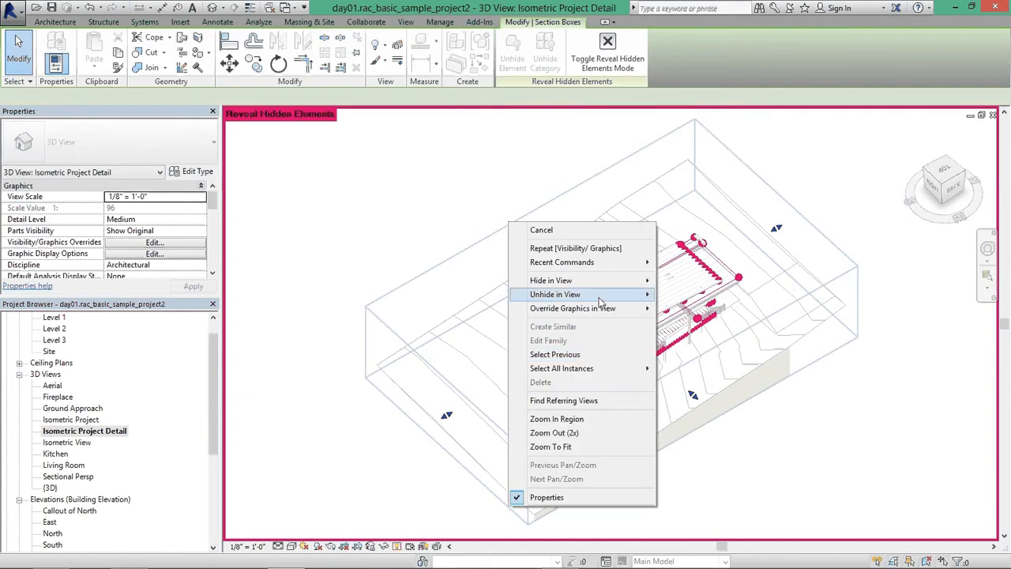
pyautogui.click(408, 218)
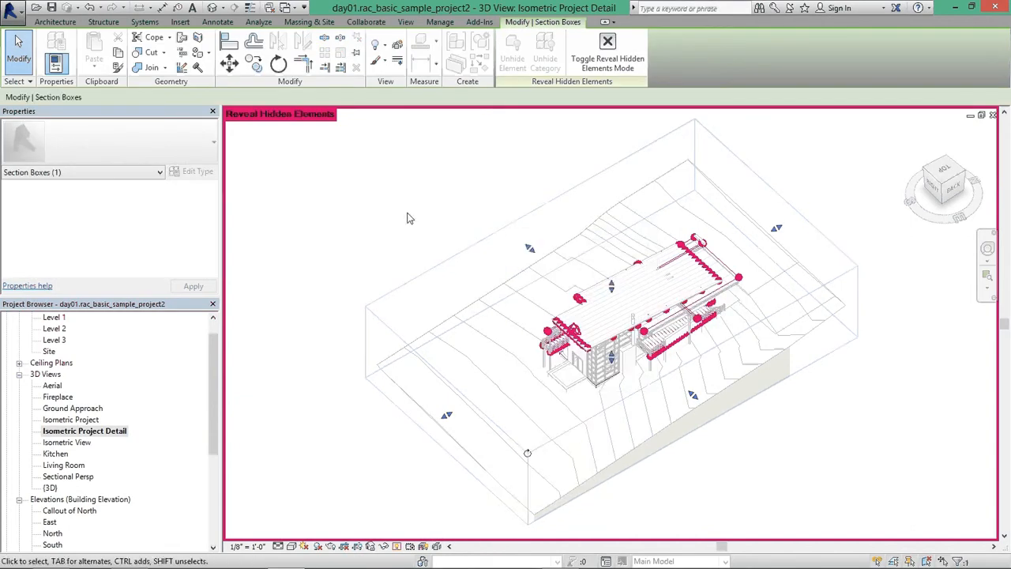
pyautogui.click(398, 546)
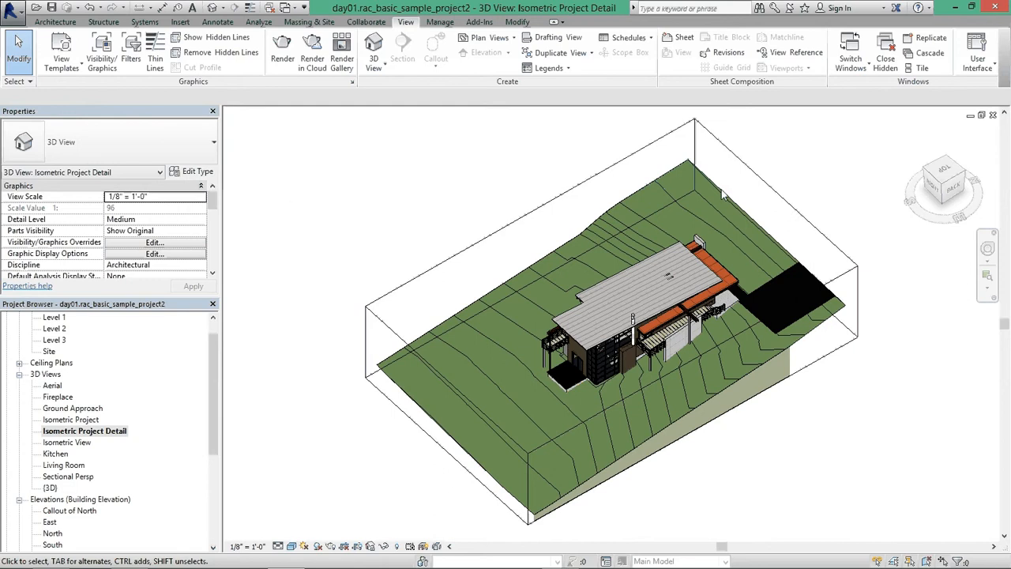
# Switch the Section Box property of the Isometric Project Detail view off, then enable it again and apply
pyautogui.scroll(-5, 207, 209)
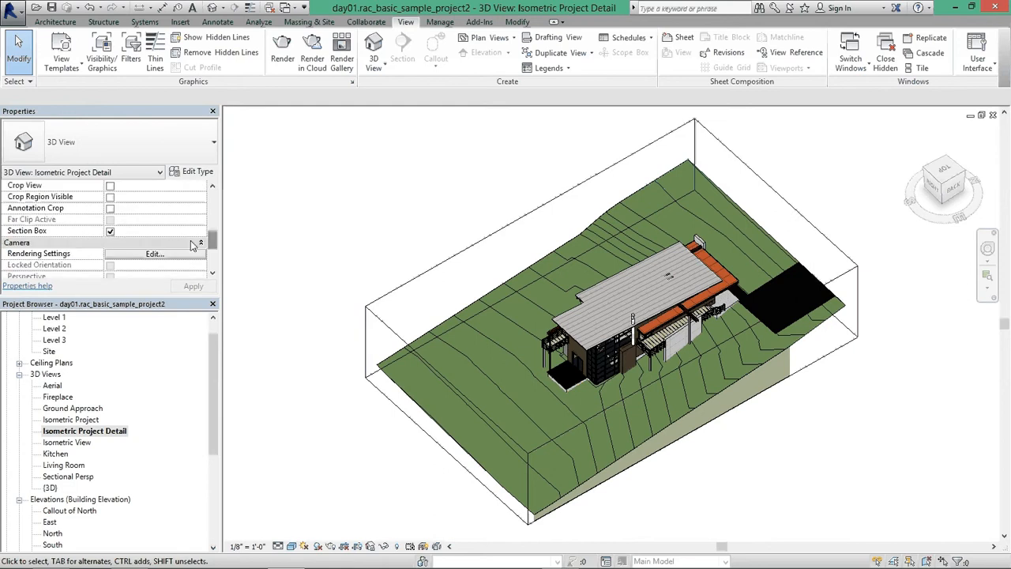
pyautogui.click(110, 232)
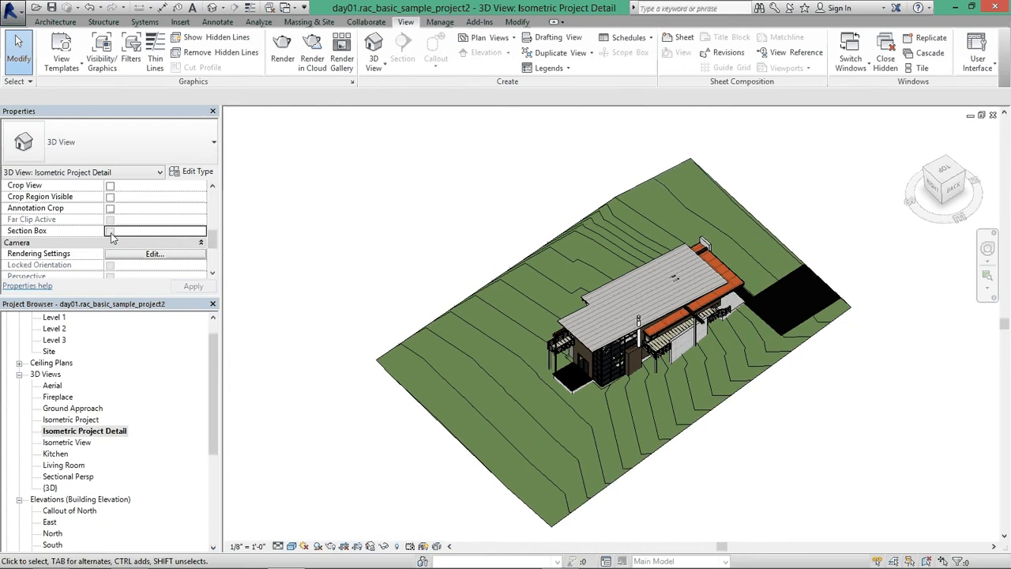
pyautogui.click(110, 232)
pyautogui.click(194, 286)
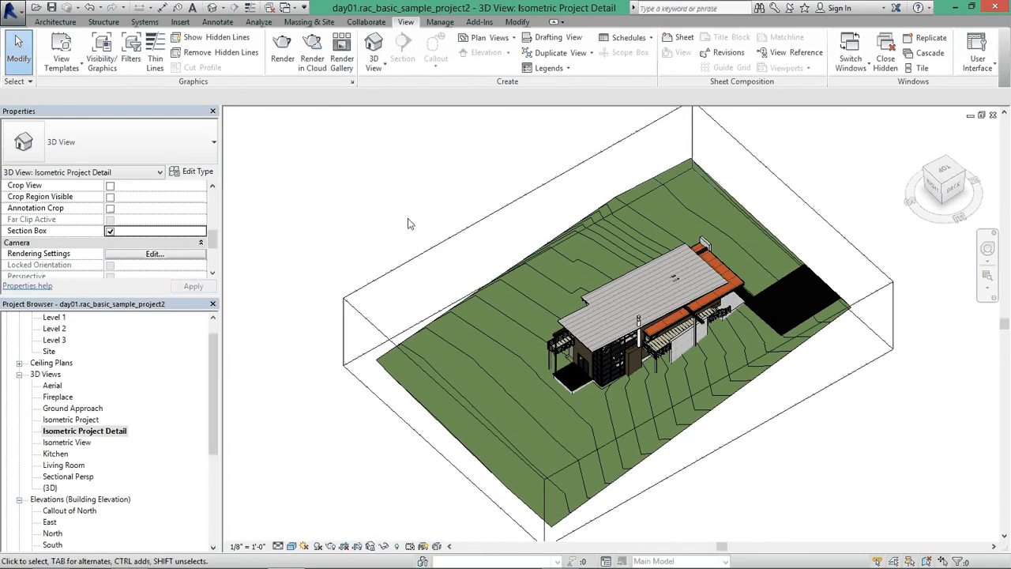
pyautogui.scroll(-1, 408, 224)
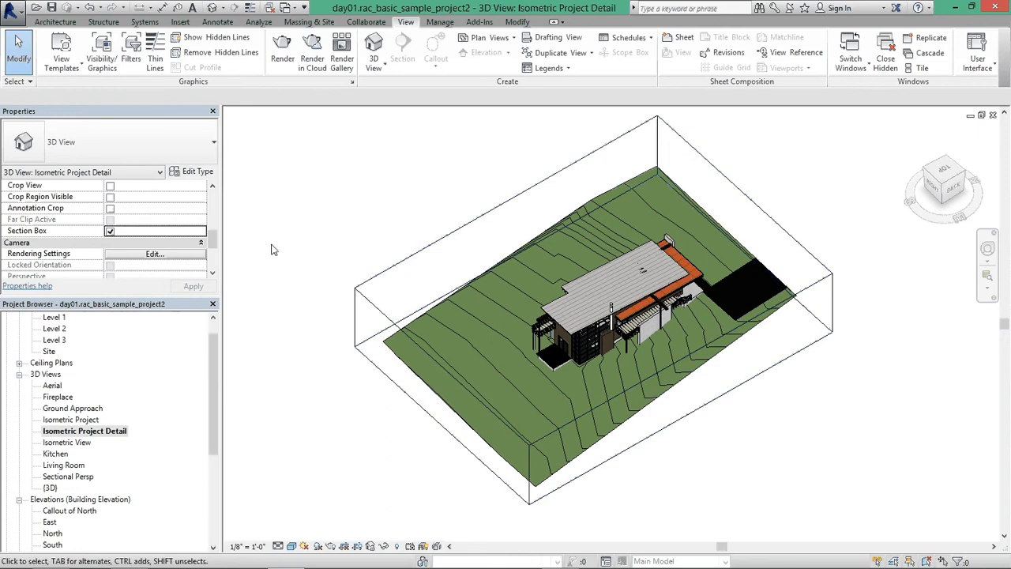
# Pull the section box's near long side in toward the house, leaving a strip of terrain beside the pergola
pyautogui.click(413, 255)
pyautogui.moveTo(684, 423); pyautogui.dragTo(639, 428, button='middle')
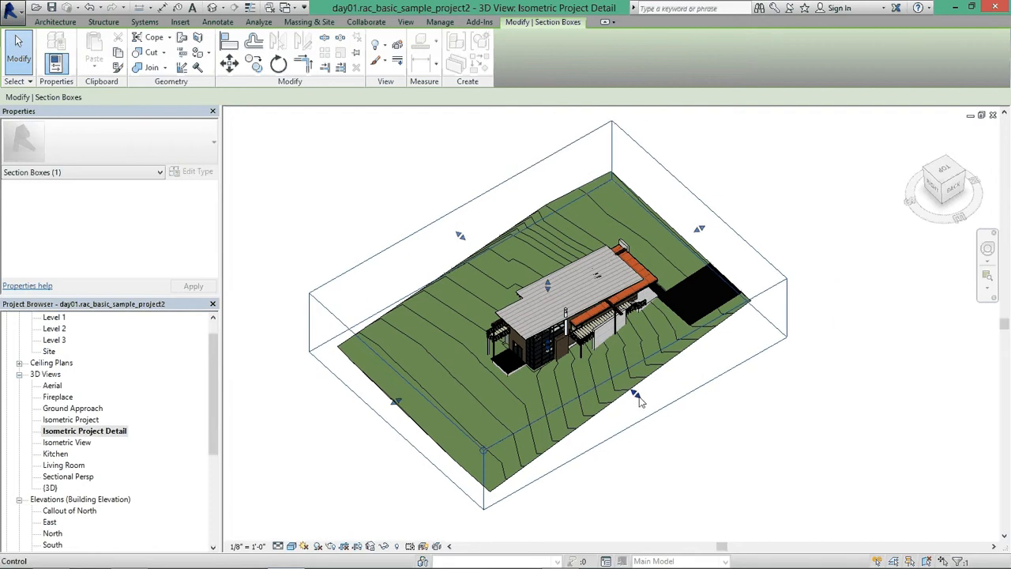
pyautogui.moveTo(587, 358); pyautogui.dragTo(580, 353)
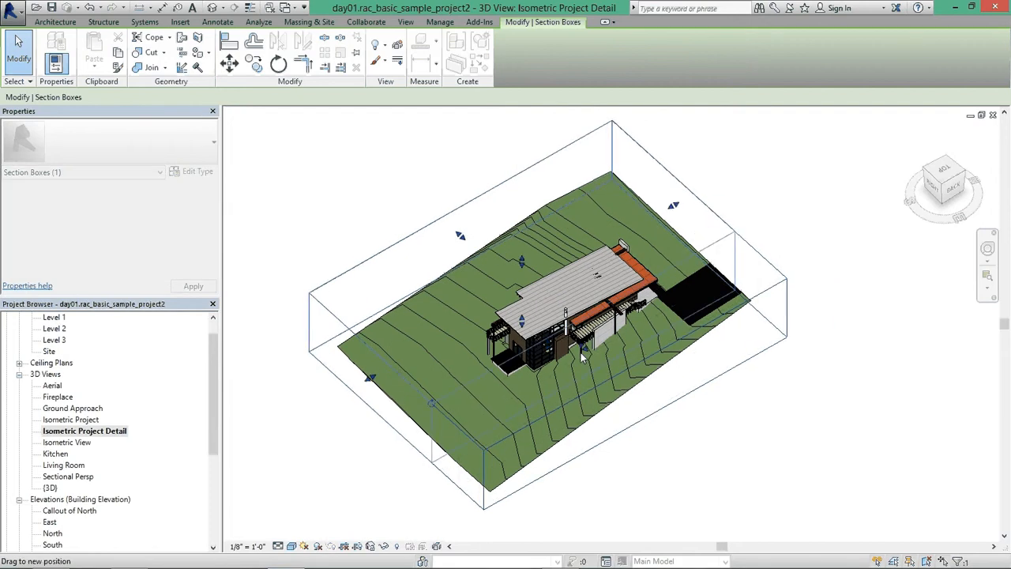
pyautogui.click(611, 361)
pyautogui.click(724, 223)
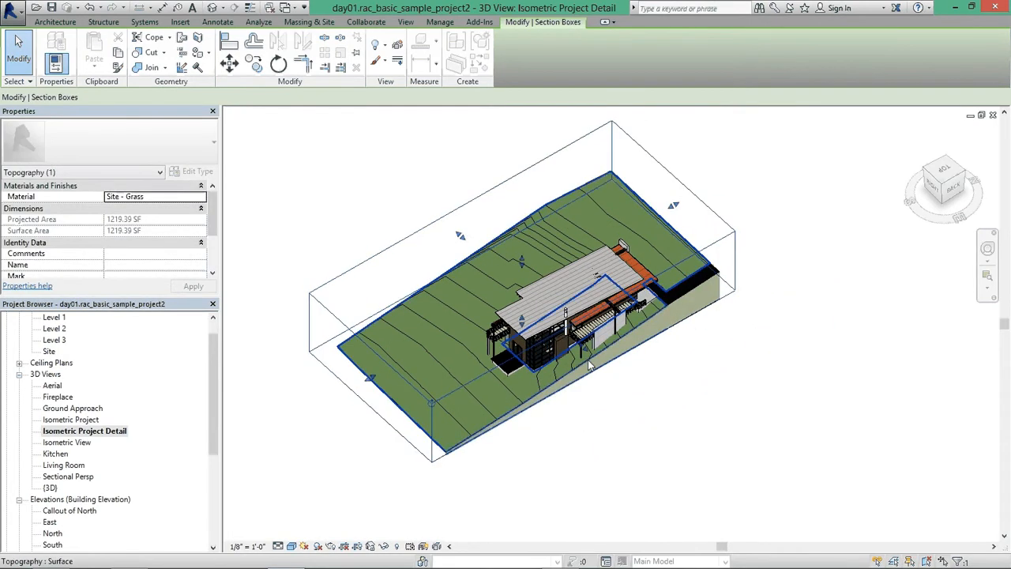
pyautogui.moveTo(582, 351); pyautogui.dragTo(591, 361)
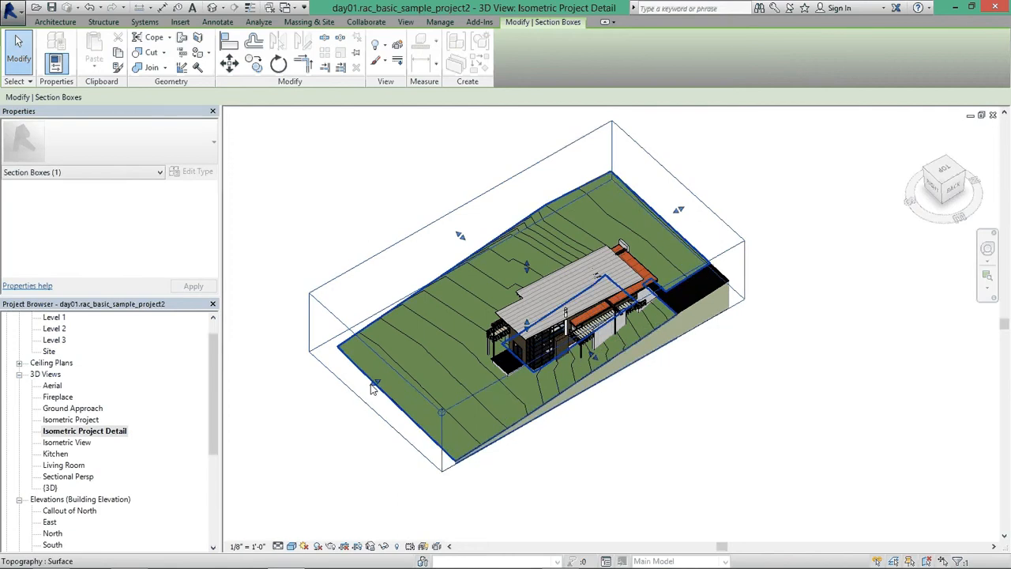
pyautogui.moveTo(375, 385); pyautogui.dragTo(438, 374)
pyautogui.click(334, 332)
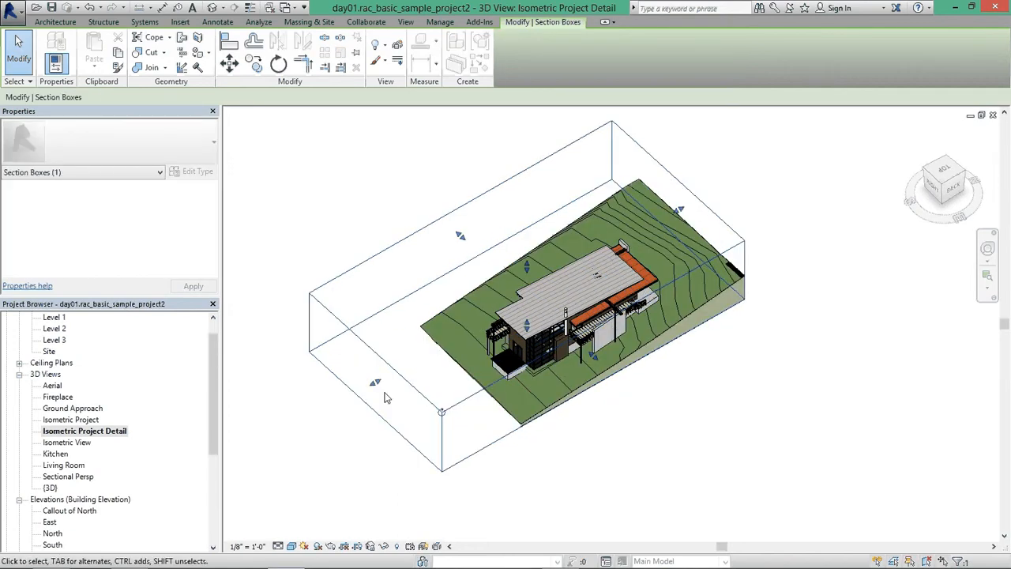
pyautogui.hotkey('ctrl', 'z')
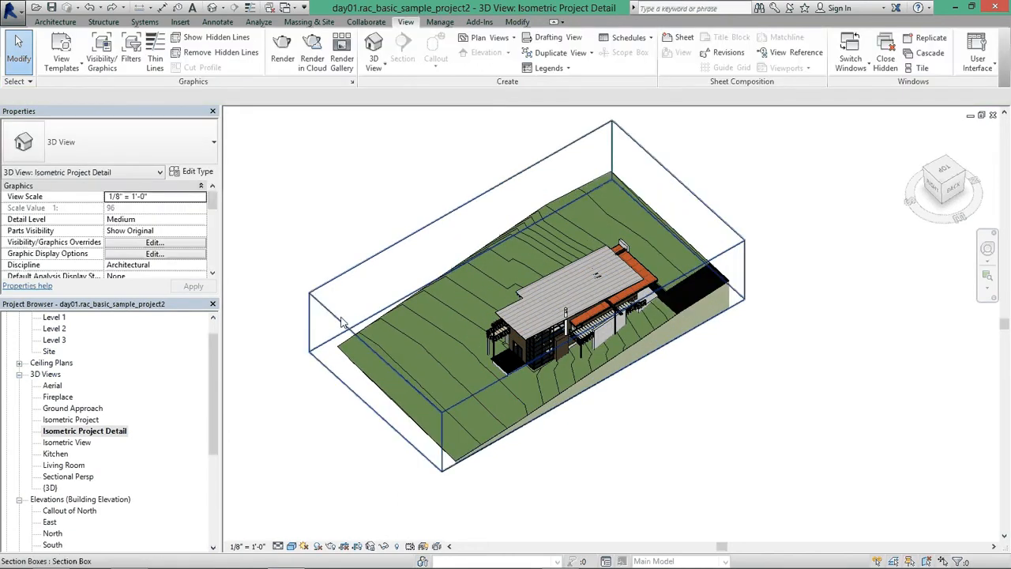
# Pull both short sides and the far long side of the section box inward to crop the terrain closer around the house
pyautogui.click(375, 385)
pyautogui.moveTo(374, 385); pyautogui.dragTo(439, 354)
pyautogui.moveTo(678, 210); pyautogui.dragTo(664, 223)
pyautogui.moveTo(485, 227); pyautogui.dragTo(503, 243)
pyautogui.click(768, 421)
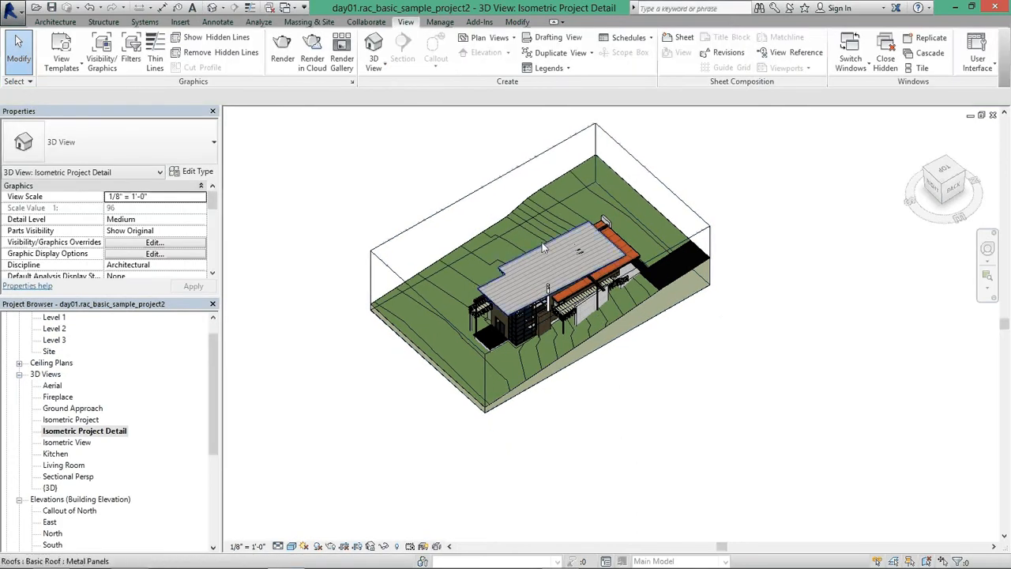
# Extend the section box's near long side slightly outward to show more terrain and driveway
pyautogui.click(613, 320)
pyautogui.click(614, 320)
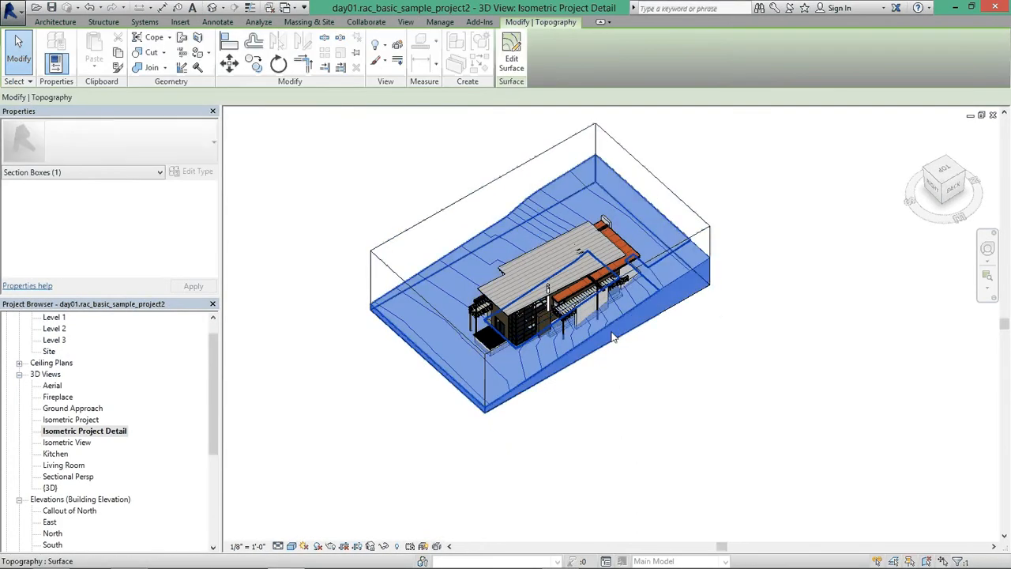
pyautogui.click(706, 228)
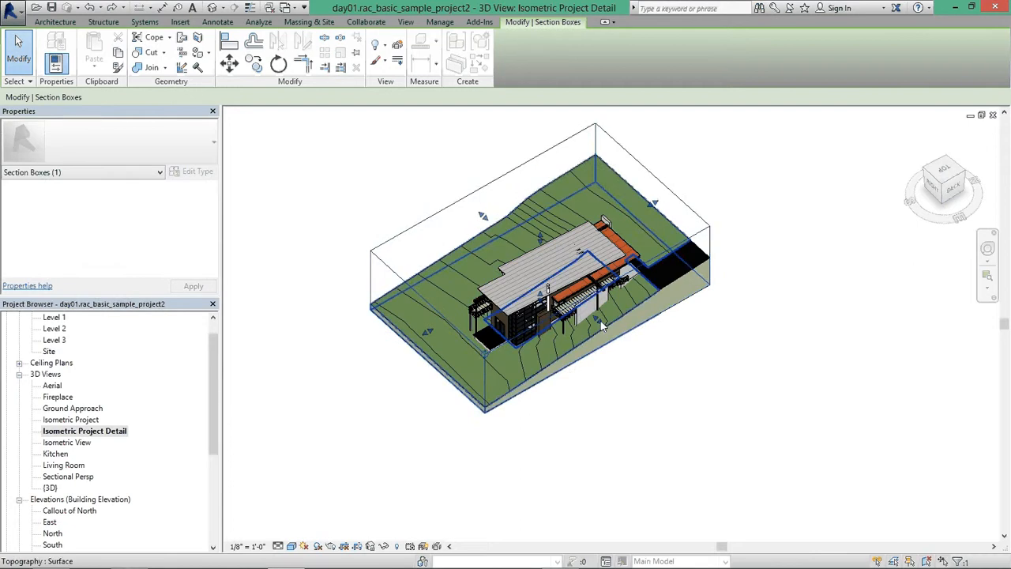
pyautogui.moveTo(599, 321); pyautogui.dragTo(619, 345)
pyautogui.click(577, 450)
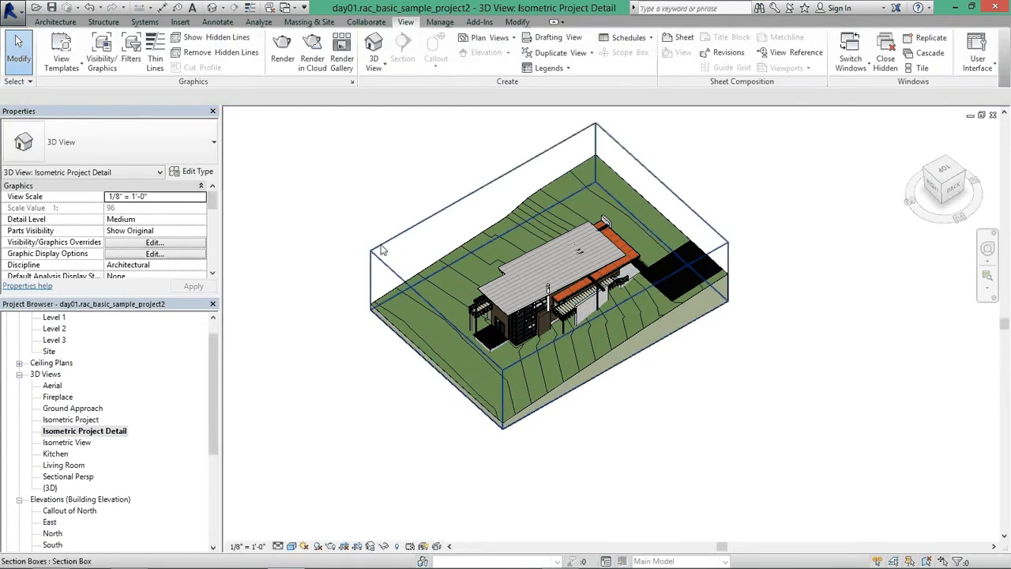
# Hide the section box category in the Isometric Project Detail view
pyautogui.click(381, 251)
pyautogui.rightClick(381, 251)
pyautogui.moveTo(463, 300)
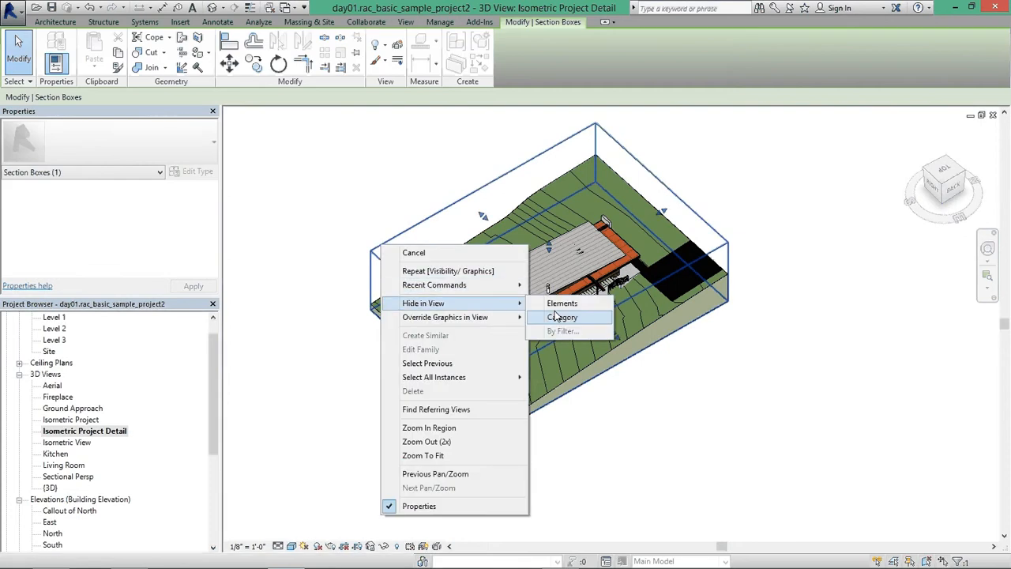
pyautogui.click(560, 316)
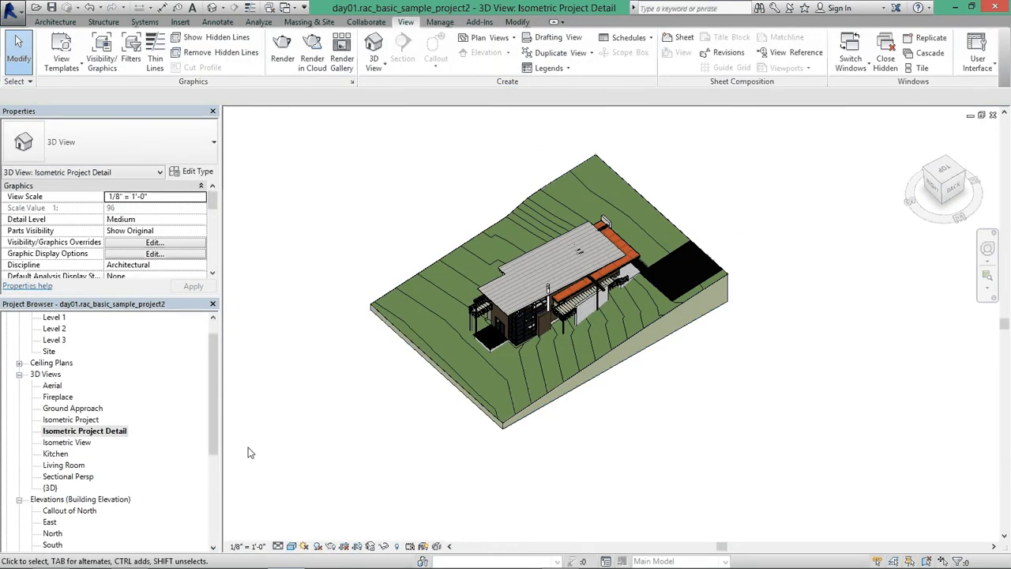
# In the Isometric Project view, pull the section box's near long side in close to the house and pergola
pyautogui.doubleClick(70, 420)
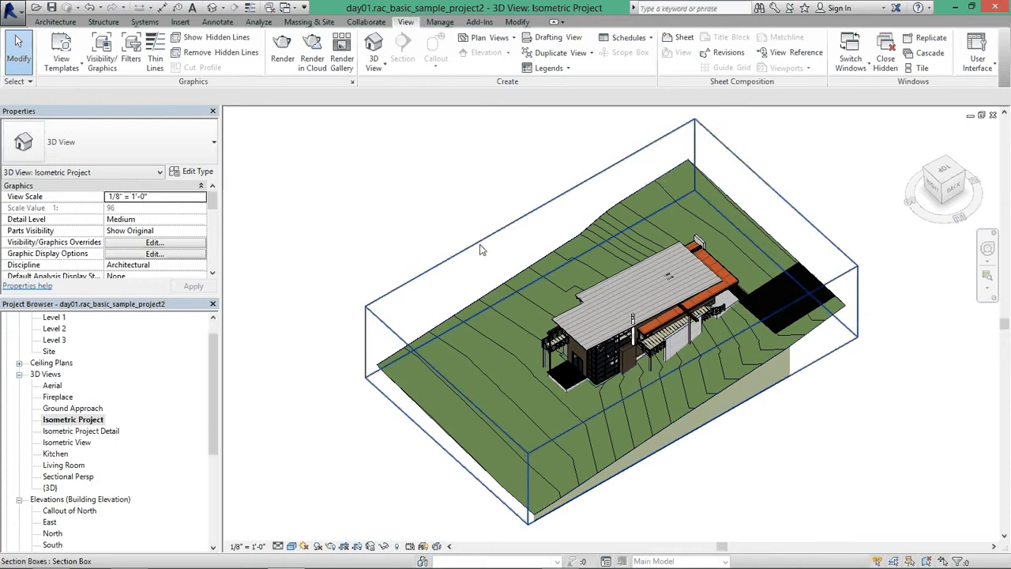
pyautogui.click(483, 244)
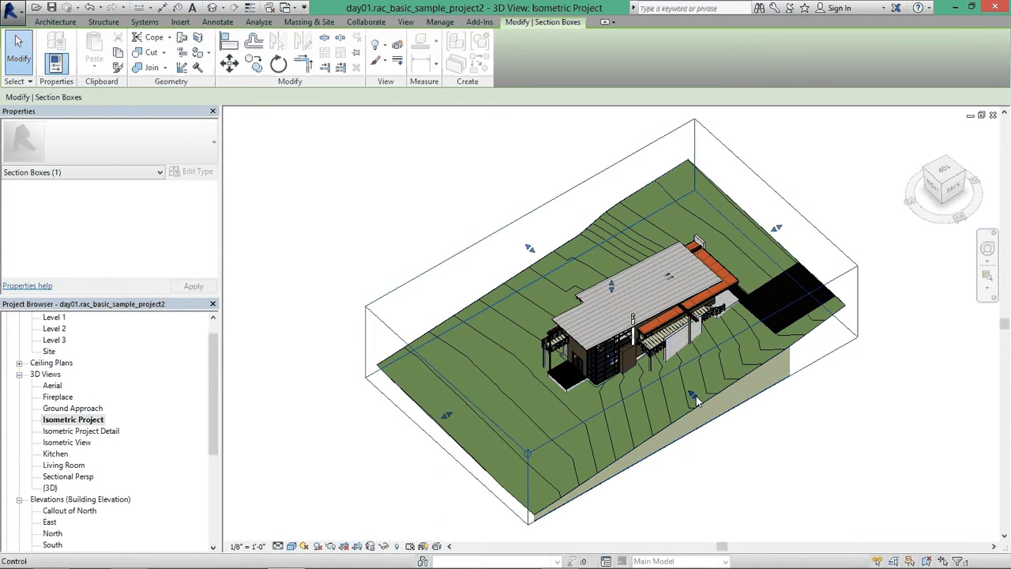
pyautogui.moveTo(692, 394); pyautogui.dragTo(642, 363)
pyautogui.scroll(1, 776, 234)
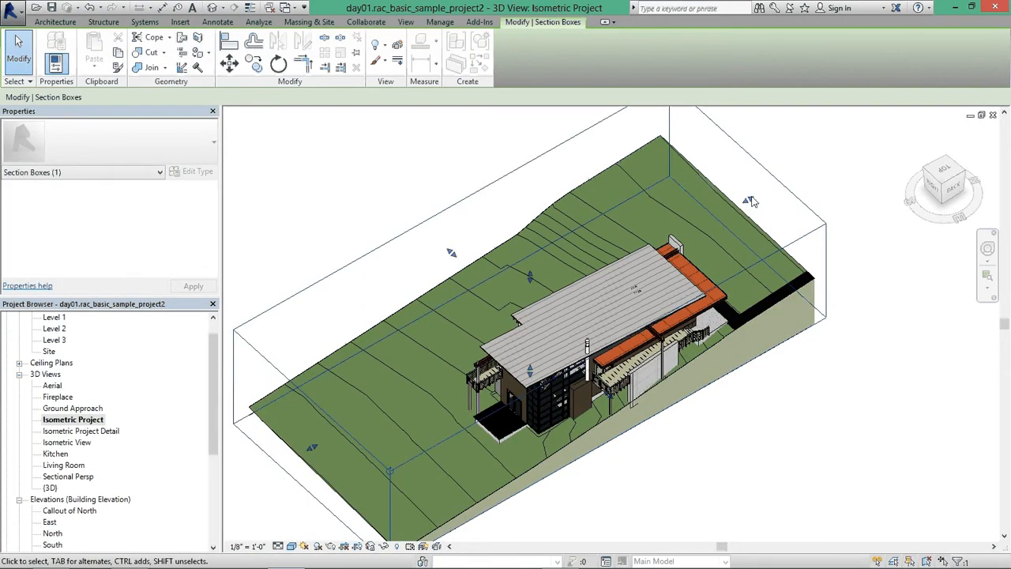
# Pull both short sides of the section box inward to isolate the glazed end of the house
pyautogui.click(747, 203)
pyautogui.click(748, 206)
pyautogui.moveTo(749, 204); pyautogui.dragTo(552, 311)
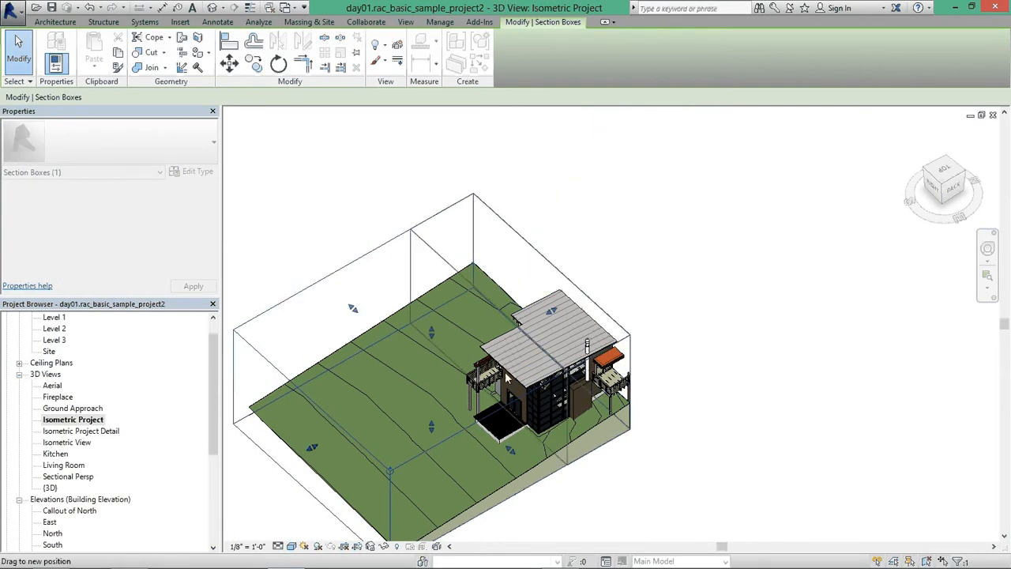
pyautogui.moveTo(504, 385); pyautogui.dragTo(495, 391)
pyautogui.scroll(2, 581, 432)
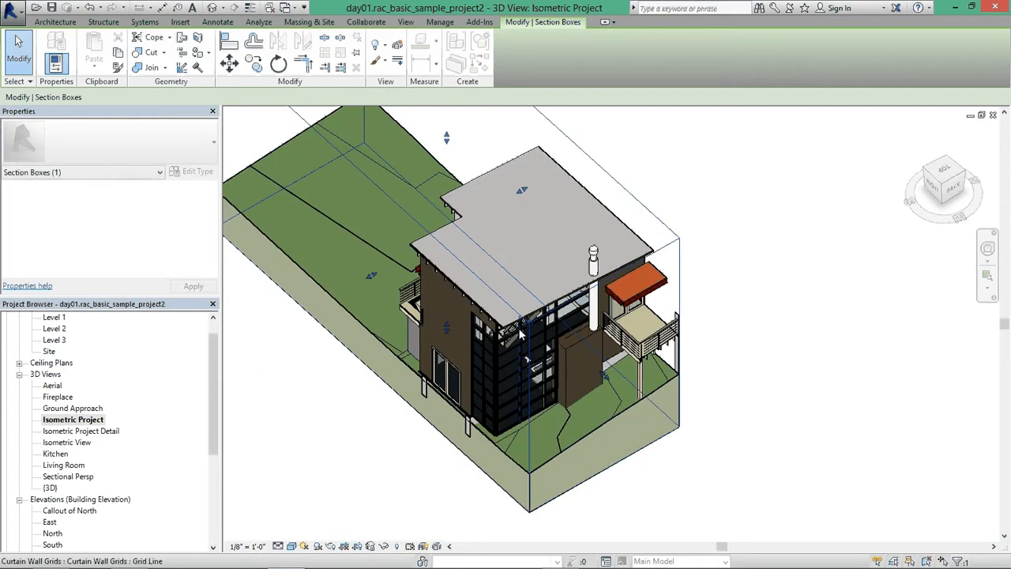
# Pull the section box's far long side inward through the roof to just behind the glazed corner
pyautogui.scroll(-1, 508, 330)
pyautogui.scroll(3, 469, 340)
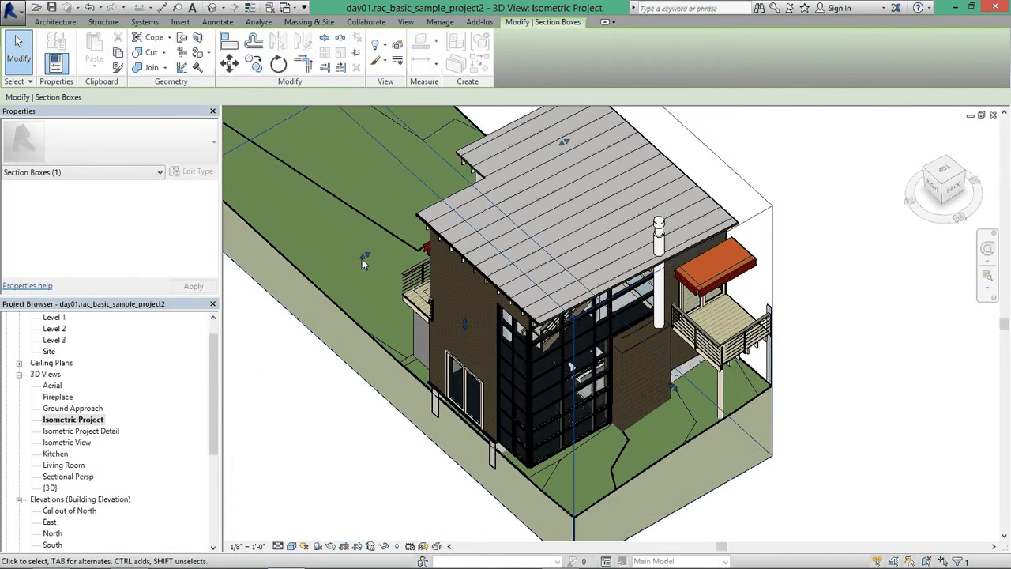
pyautogui.scroll(-3, 352, 263)
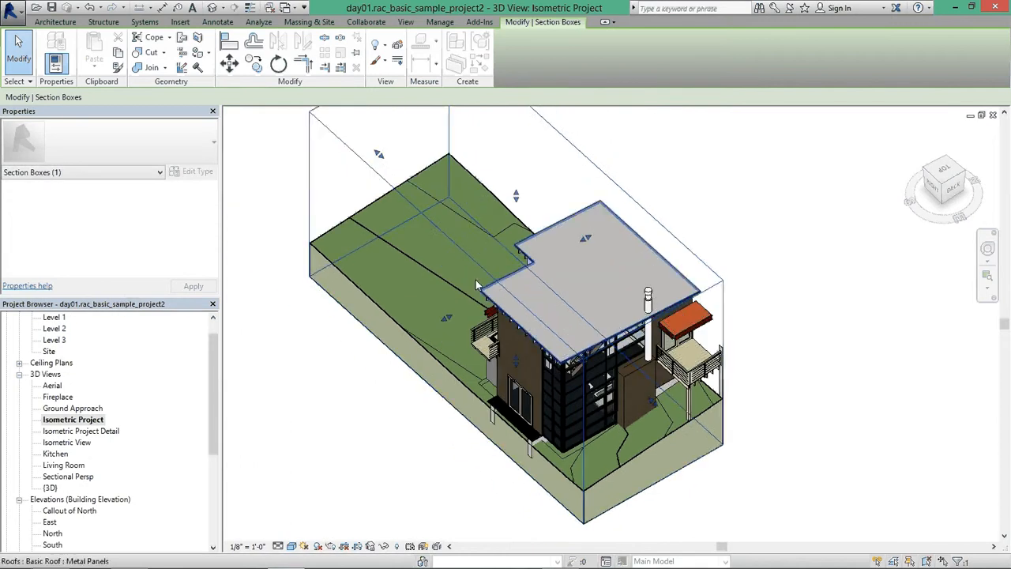
pyautogui.moveTo(380, 154); pyautogui.dragTo(596, 315)
pyautogui.scroll(4, 582, 294)
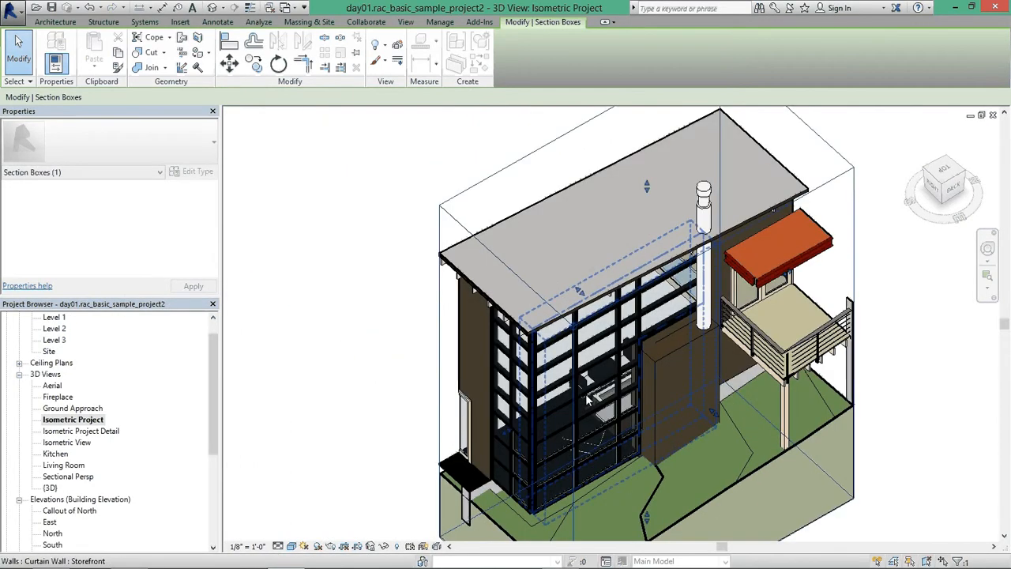
pyautogui.moveTo(582, 275); pyautogui.dragTo(599, 294)
pyautogui.scroll(-2, 599, 294)
pyautogui.moveTo(599, 294); pyautogui.dragTo(531, 229, button='middle')
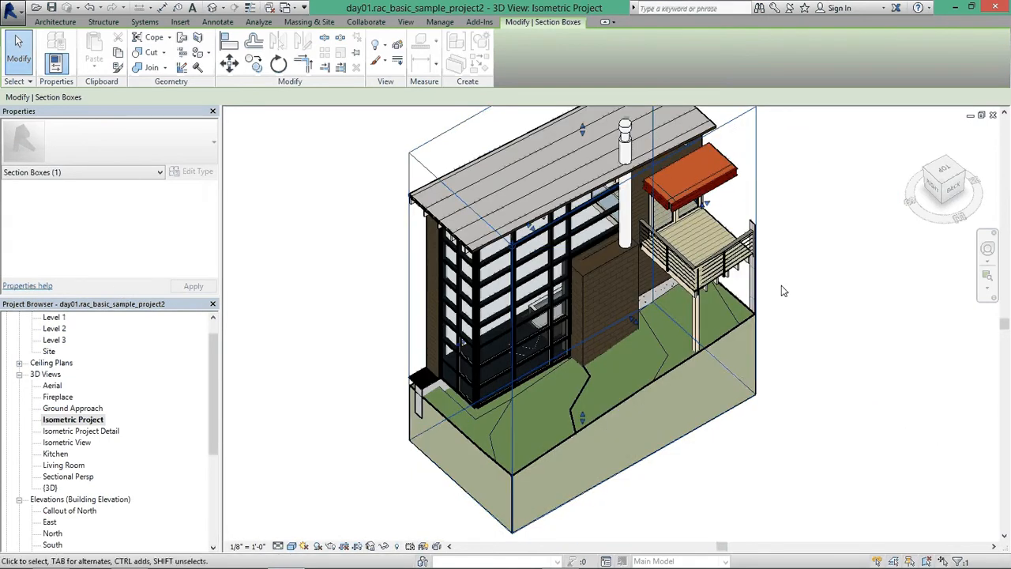
# Pull the section box's balcony-side face inward to cut off the balcony and orange canopy beside the chimney
pyautogui.moveTo(782, 291); pyautogui.dragTo(781, 293, button='middle')
pyautogui.moveTo(704, 206); pyautogui.dragTo(644, 245)
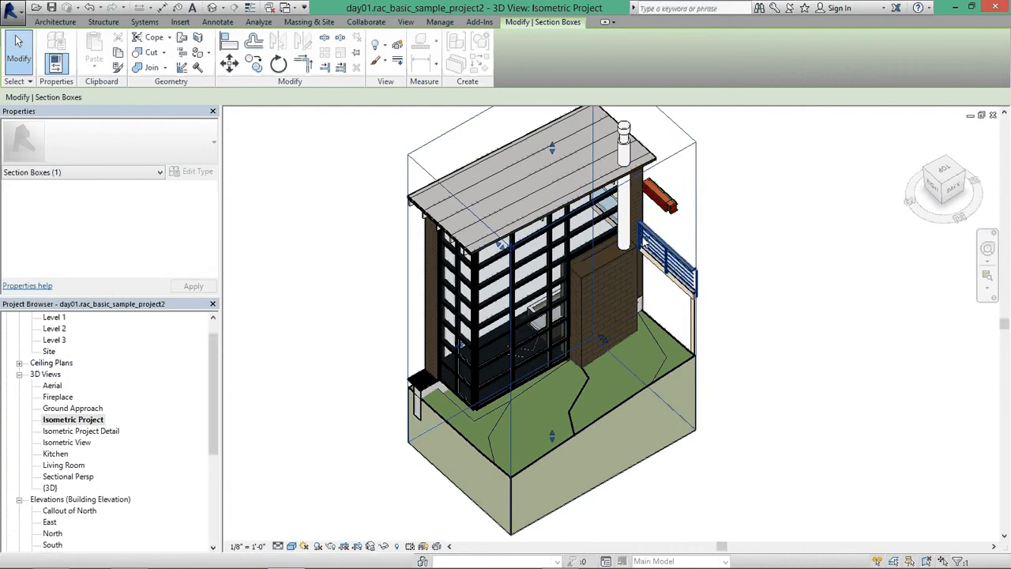
pyautogui.scroll(1, 643, 190)
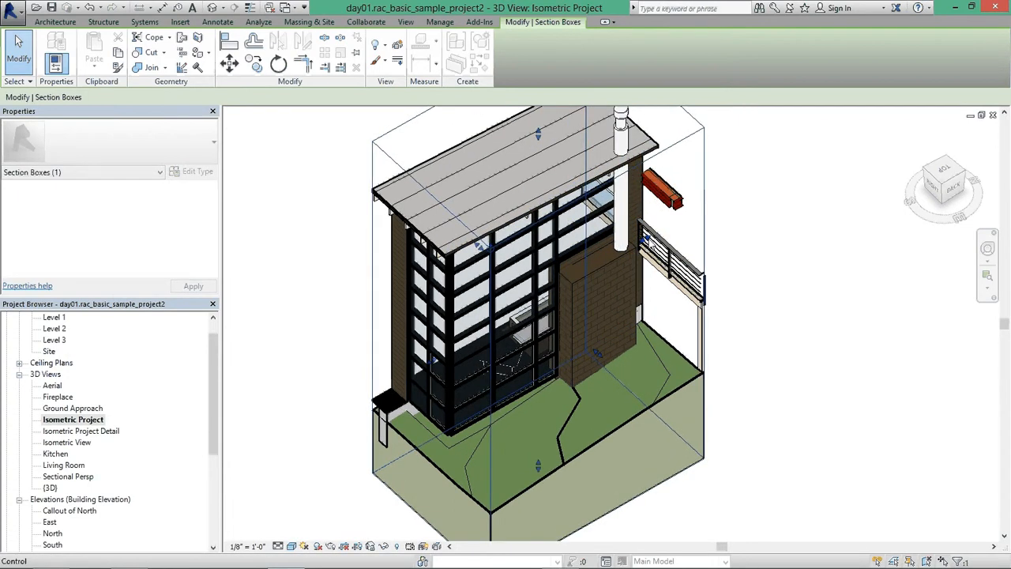
pyautogui.moveTo(646, 241); pyautogui.dragTo(639, 250)
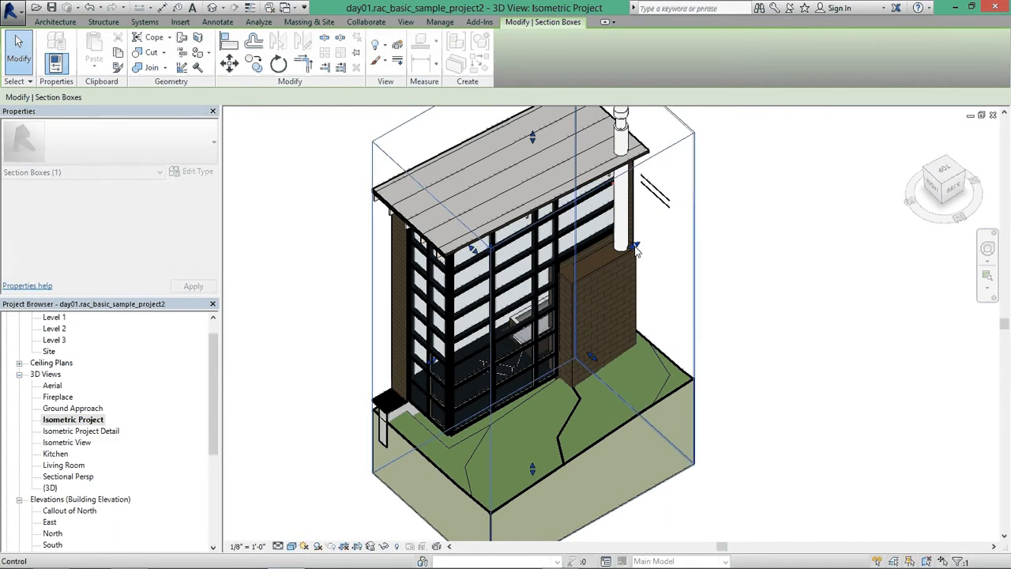
pyautogui.click(726, 251)
pyautogui.scroll(-1, 727, 251)
# Hide the section box category in the Isometric Project view
pyautogui.click(701, 164)
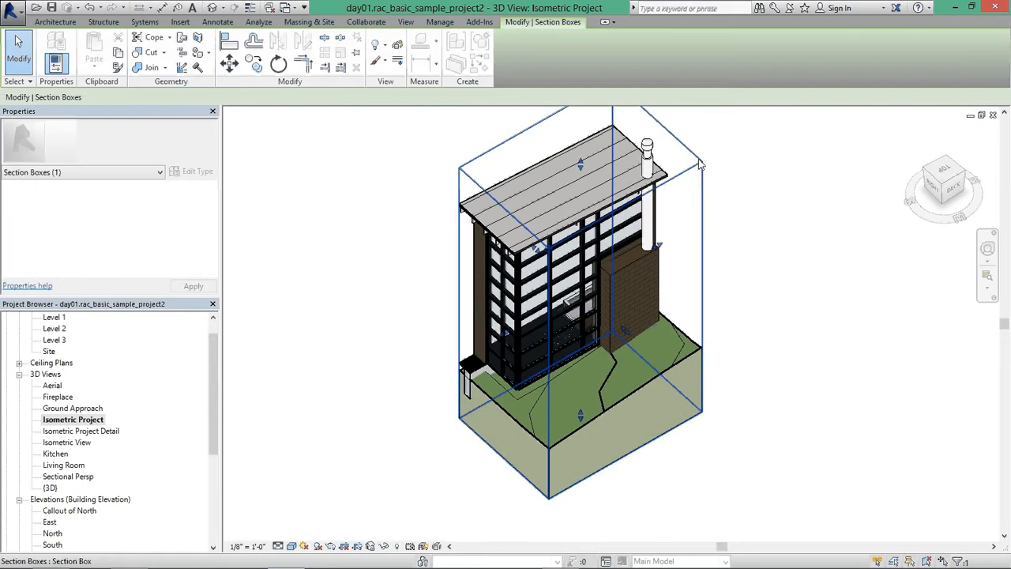
pyautogui.rightClick(701, 164)
pyautogui.moveTo(790, 218)
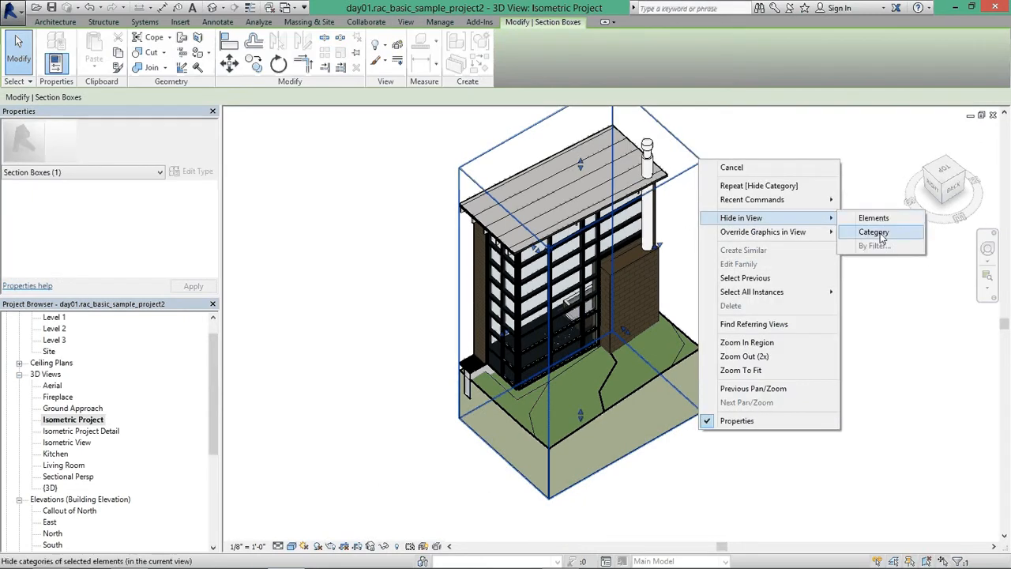
pyautogui.click(877, 234)
# Hide the structural framing and structural beam system categories at the roof in the Isometric Project view
pyautogui.click(557, 168)
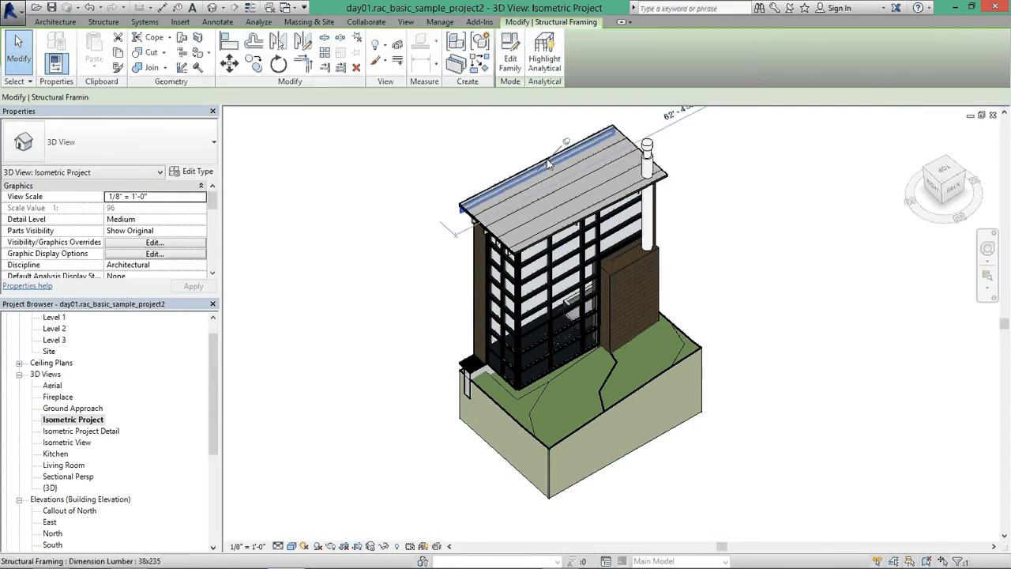
pyautogui.rightClick(549, 164)
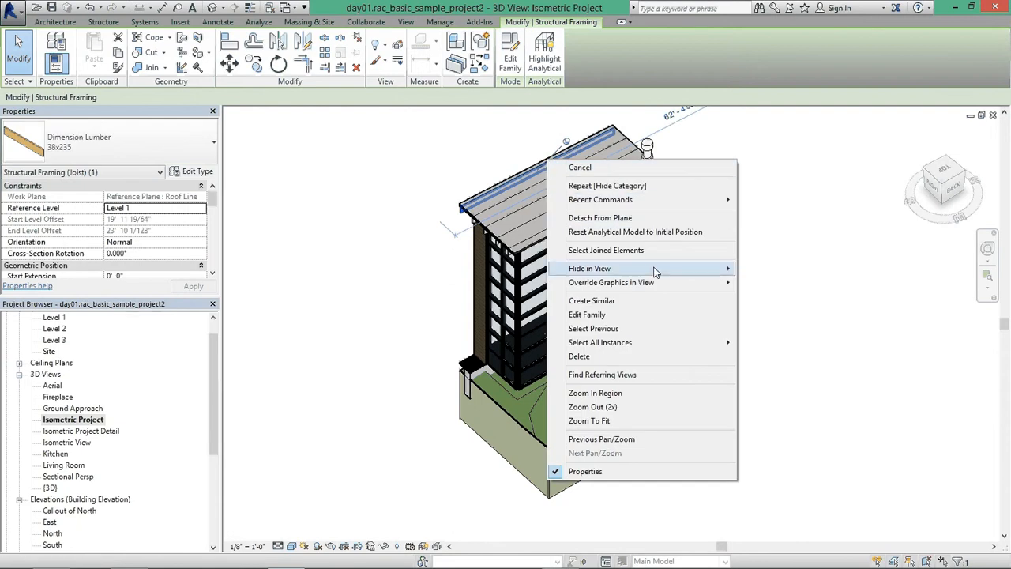
pyautogui.moveTo(715, 270)
pyautogui.click(762, 282)
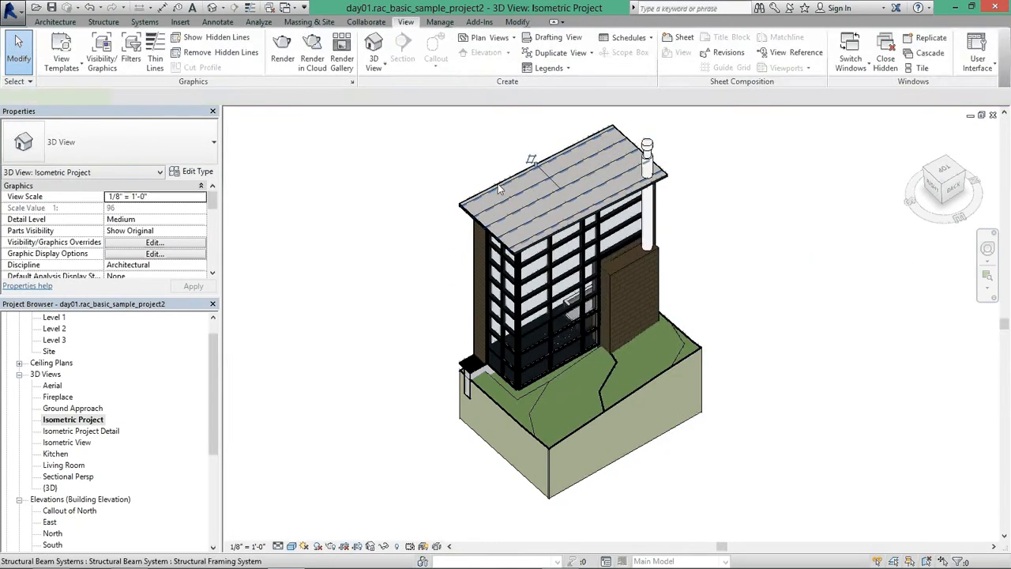
pyautogui.rightClick(498, 187)
pyautogui.moveTo(640, 239)
pyautogui.click(683, 253)
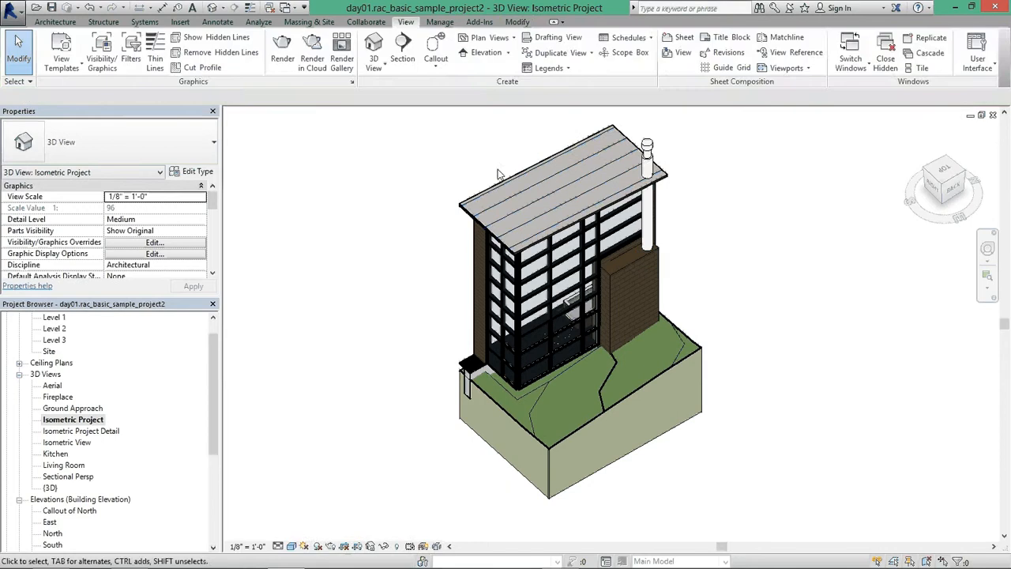
# Hide the roofs category in the Isometric Project view
pyautogui.click(503, 183)
pyautogui.rightClick(503, 183)
pyautogui.moveTo(624, 241)
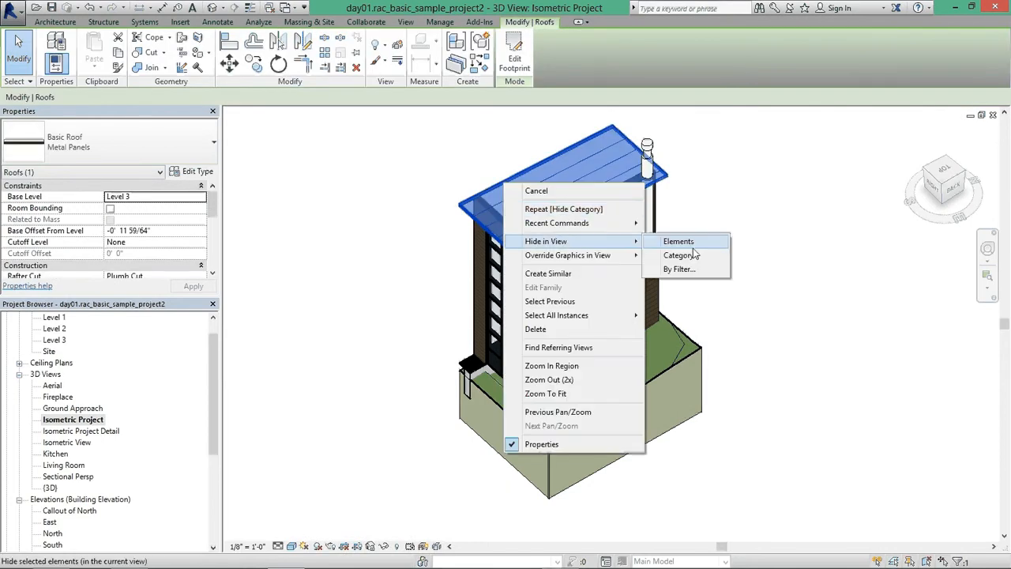
pyautogui.click(696, 254)
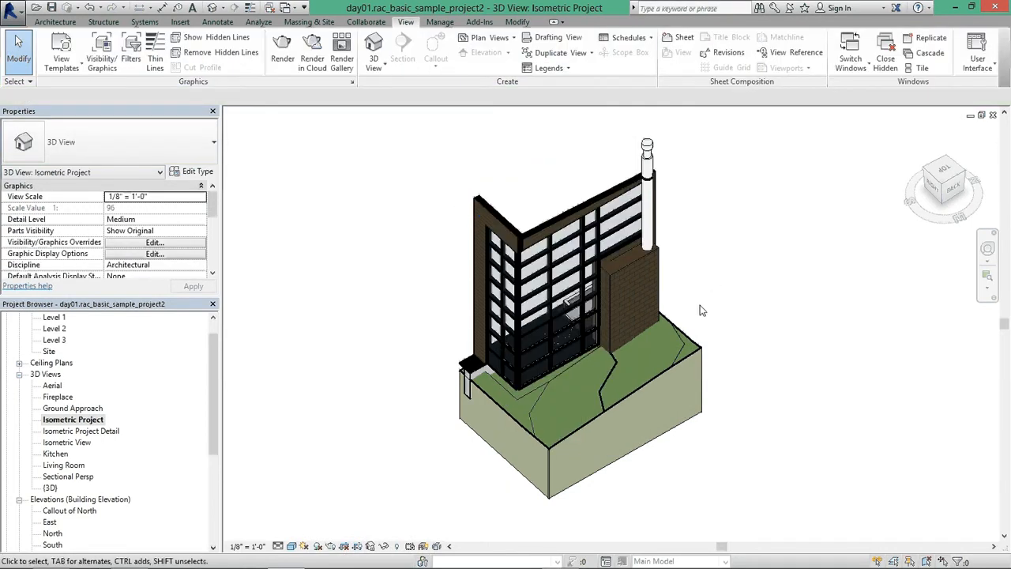
# Hide only the in-place chimney wall element in the Isometric Project view
pyautogui.moveTo(701, 311); pyautogui.dragTo(674, 294, button='middle')
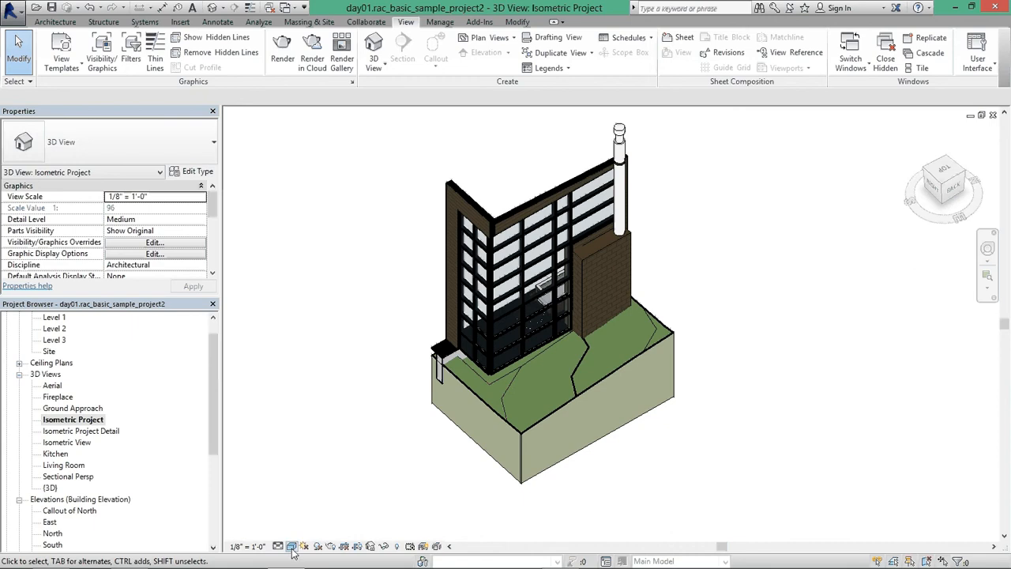
pyautogui.click(620, 142)
pyautogui.rightClick(621, 134)
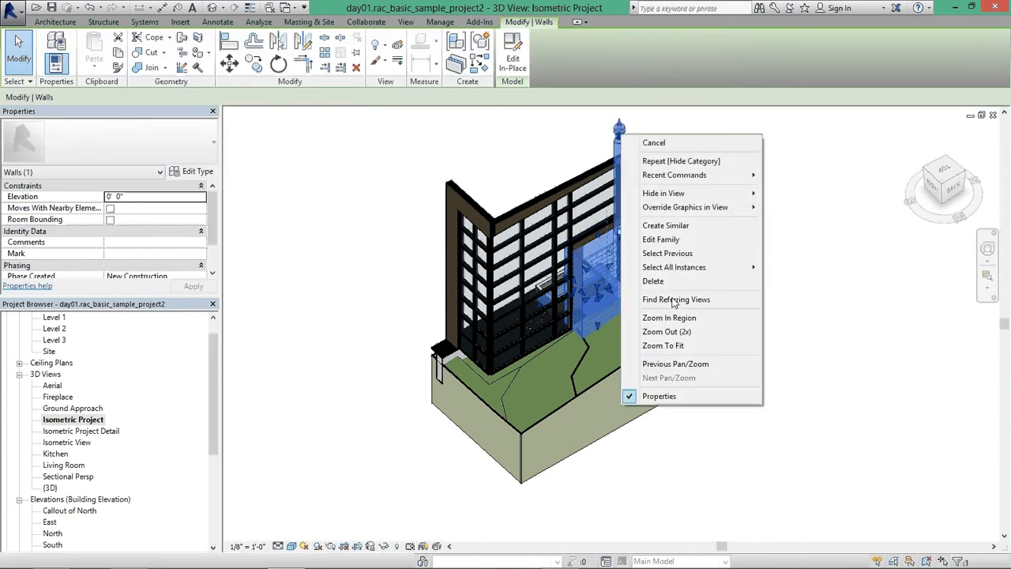
pyautogui.moveTo(695, 193)
pyautogui.click(794, 193)
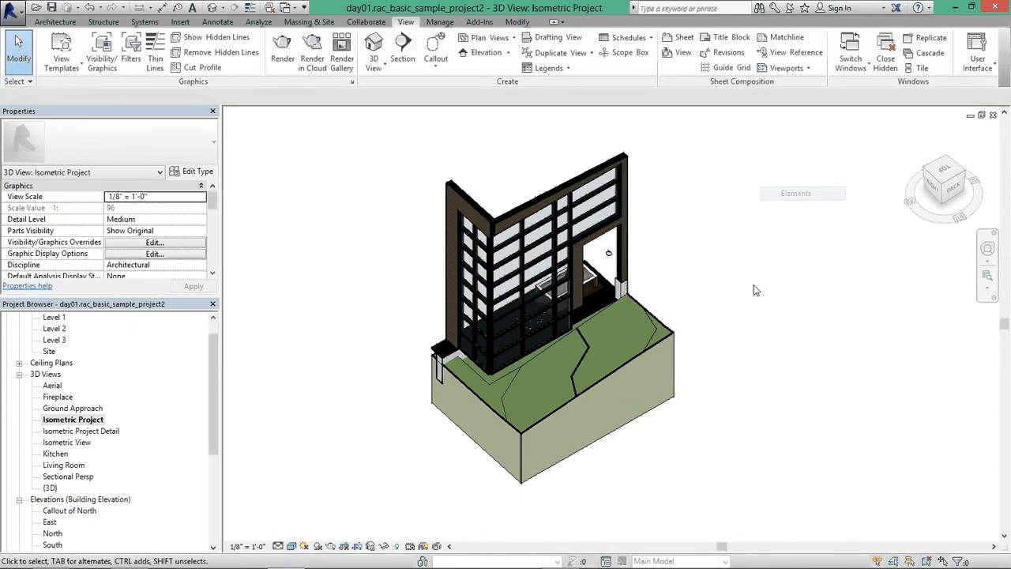
# Hide the lighting fixtures and furniture categories in the view, using the floor lamp and the Corbu chair
pyautogui.scroll(5, 609, 253)
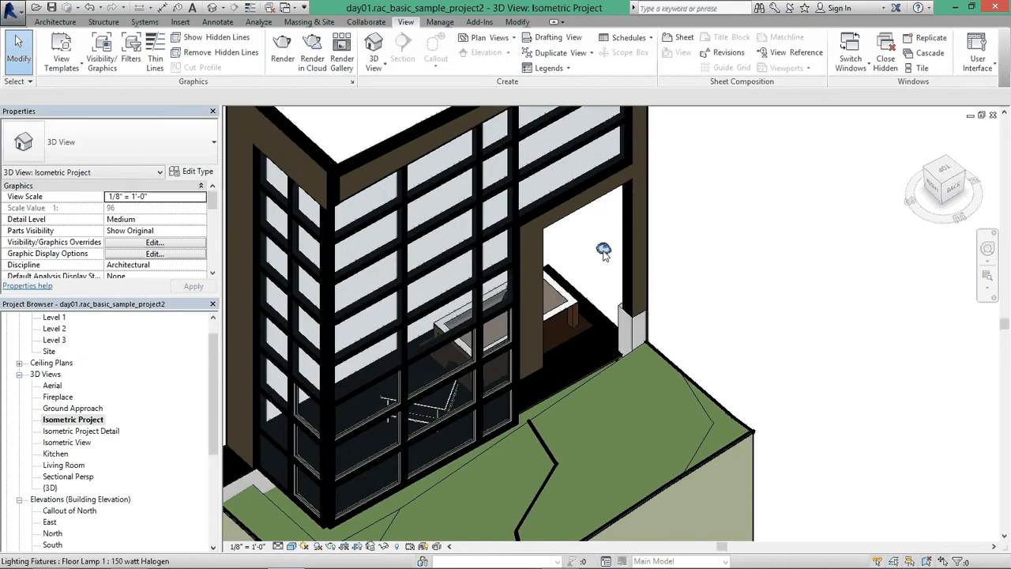
pyautogui.rightClick(614, 254)
pyautogui.moveTo(672, 309)
pyautogui.click(780, 323)
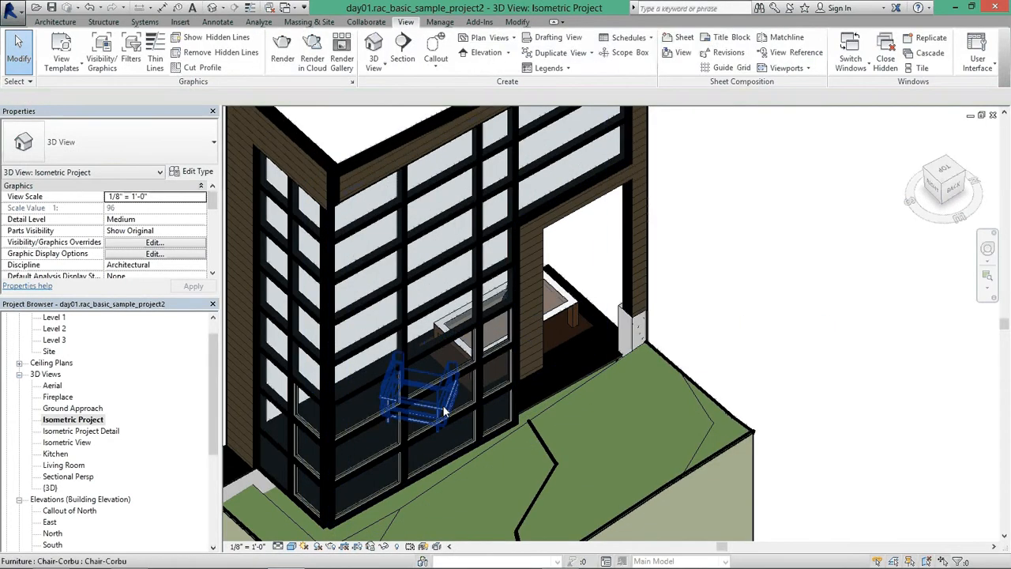
pyautogui.click(443, 409)
pyautogui.rightClick(444, 409)
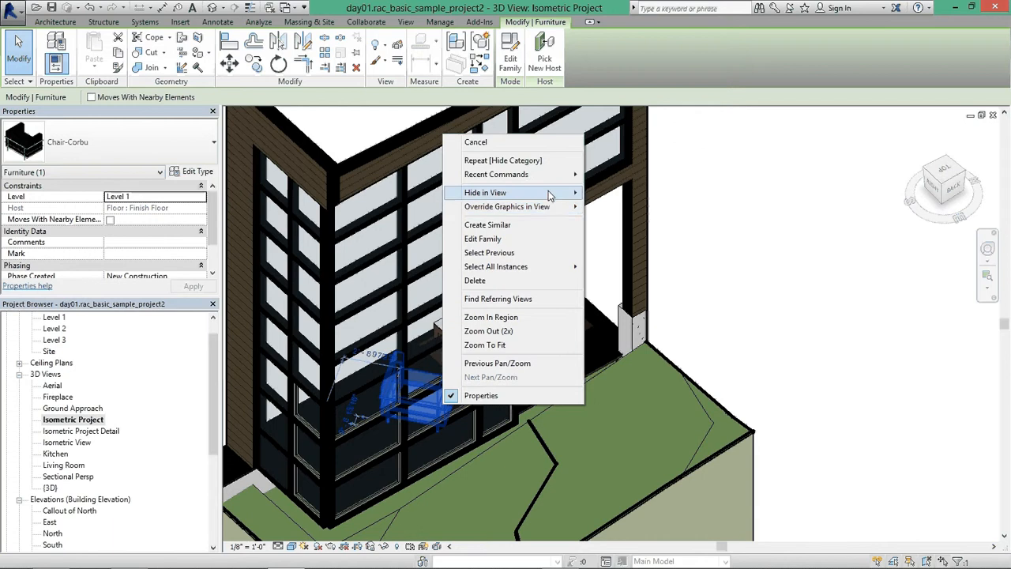
pyautogui.moveTo(549, 191)
pyautogui.click(648, 210)
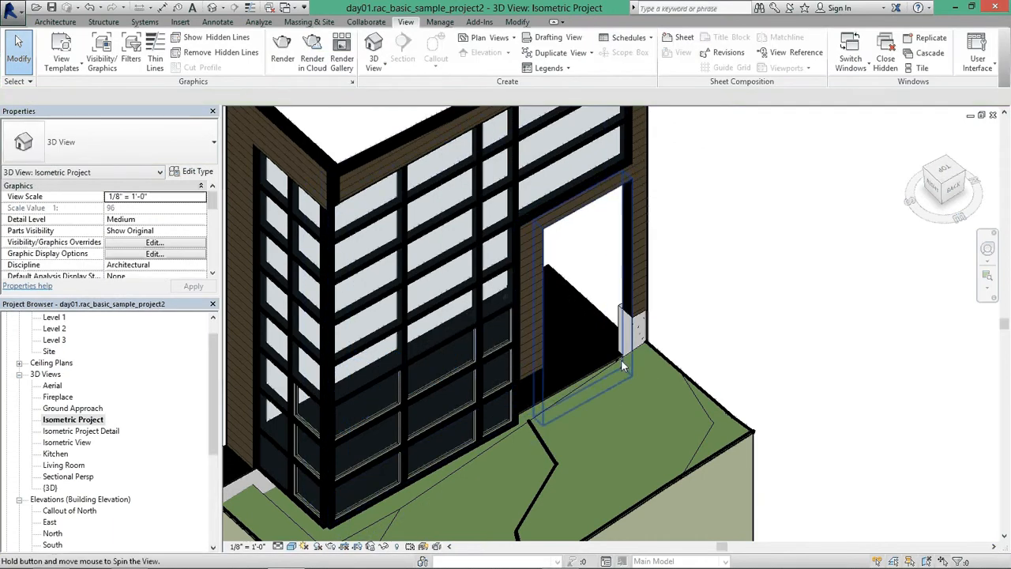
# Hide the teapot element seen through the wall opening in the Isometric Project view
pyautogui.keyDown('shift'); pyautogui.moveTo(621, 359); pyautogui.dragTo(550, 378, button='middle'); pyautogui.keyUp('shift')
pyautogui.click(552, 382)
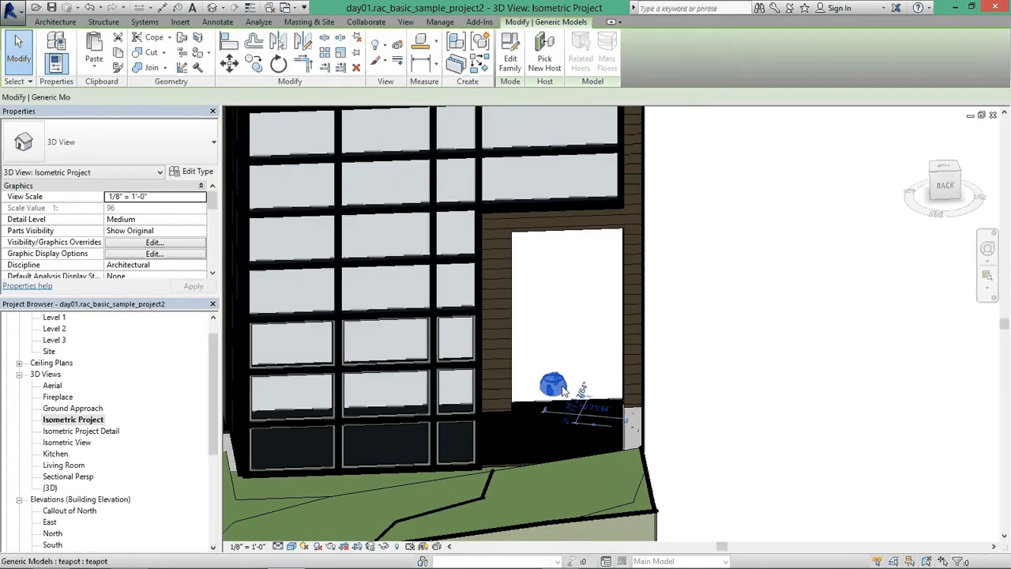
pyautogui.rightClick(562, 385)
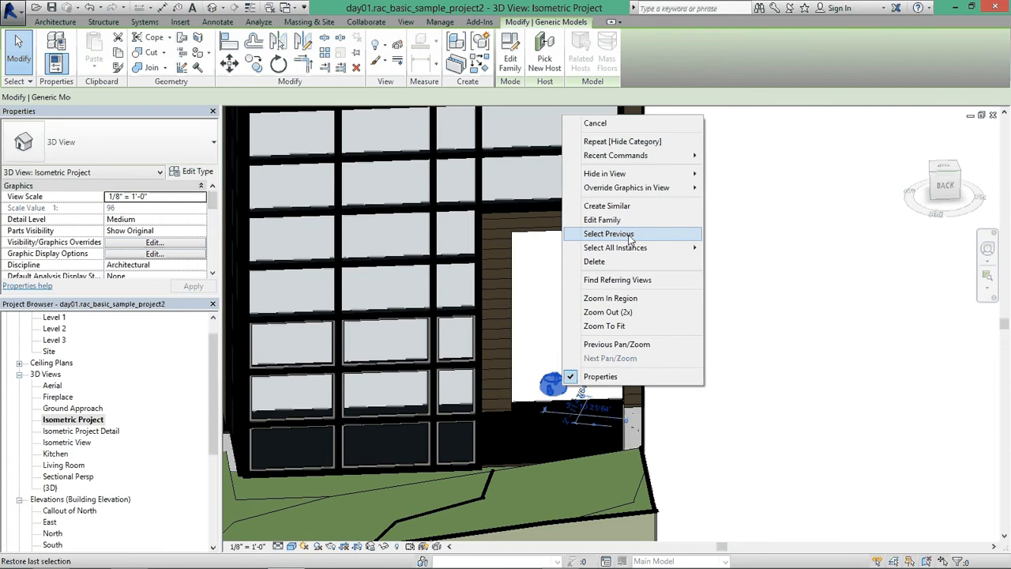
pyautogui.moveTo(624, 173)
pyautogui.click(735, 171)
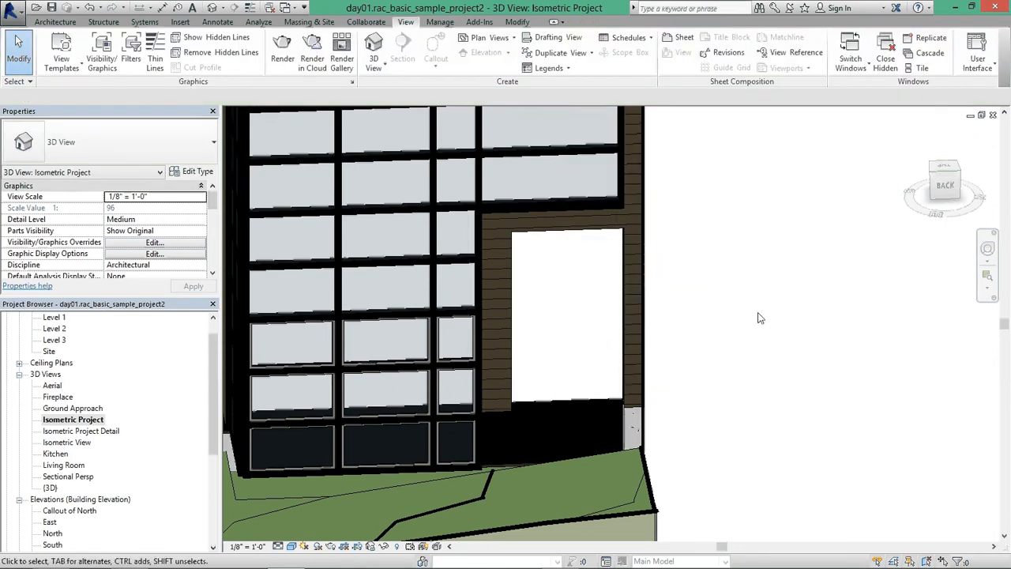
# Return the Isometric Project view to the isometric orientation from the top, right and back corner
pyautogui.scroll(-3, 759, 317)
pyautogui.keyDown('shift'); pyautogui.moveTo(628, 332); pyautogui.dragTo(607, 346, button='middle'); pyautogui.keyUp('shift')
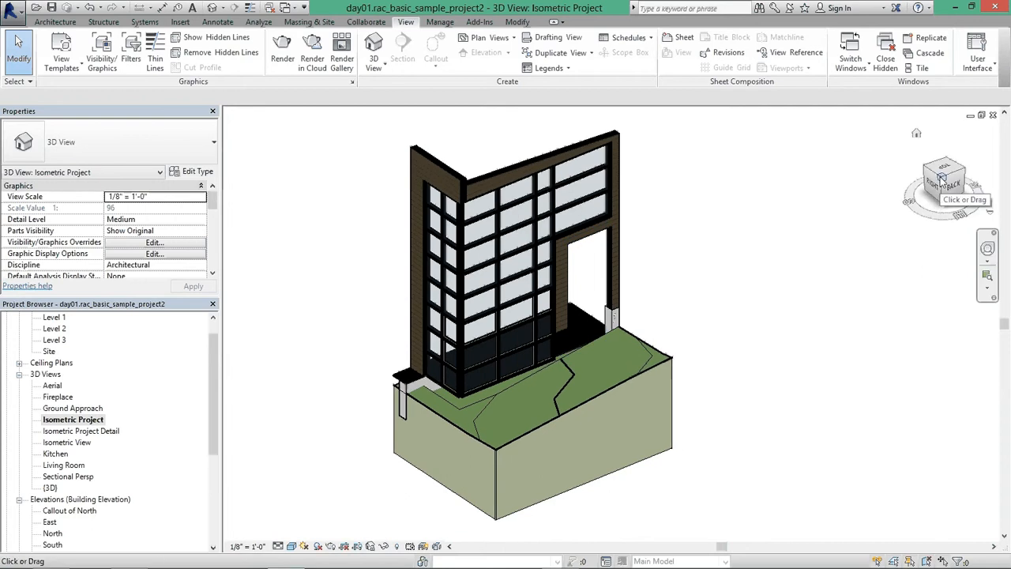
pyautogui.click(942, 180)
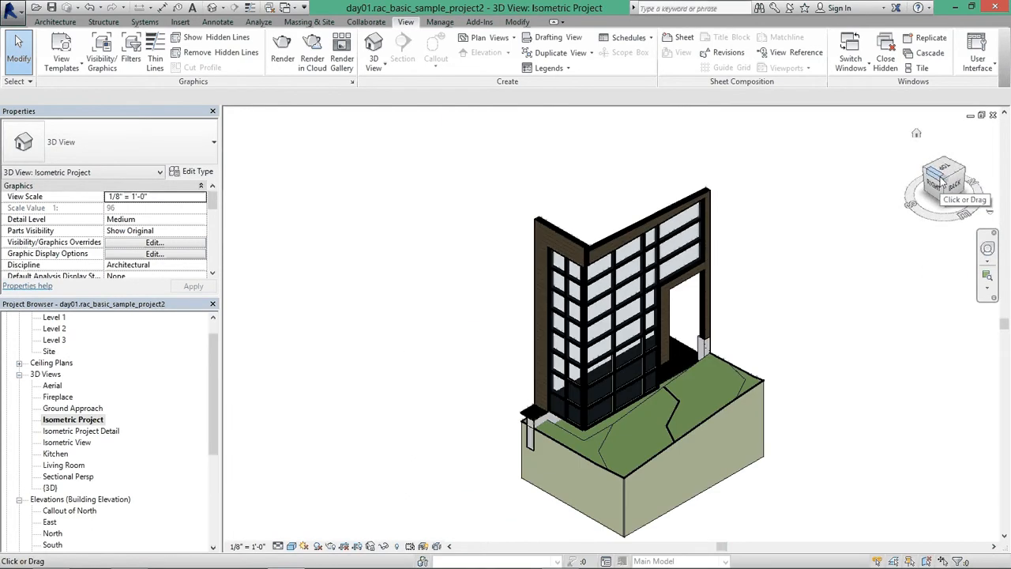
# Orient the Isometric Project Detail view to the same top-right-back isometric and set its visual style to Hidden Line
pyautogui.doubleClick(79, 431)
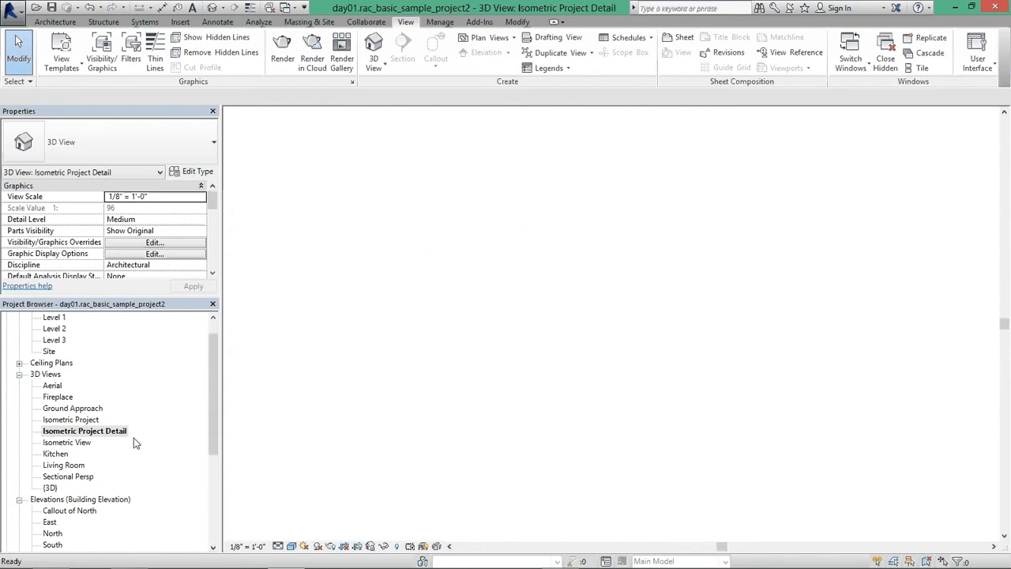
pyautogui.click(951, 189)
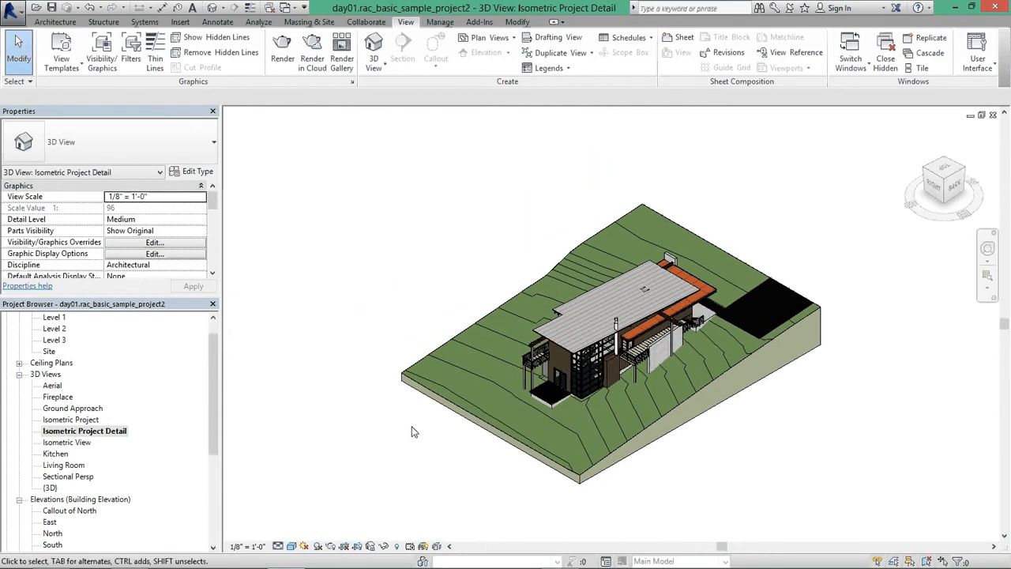
pyautogui.click(292, 546)
pyautogui.click(323, 483)
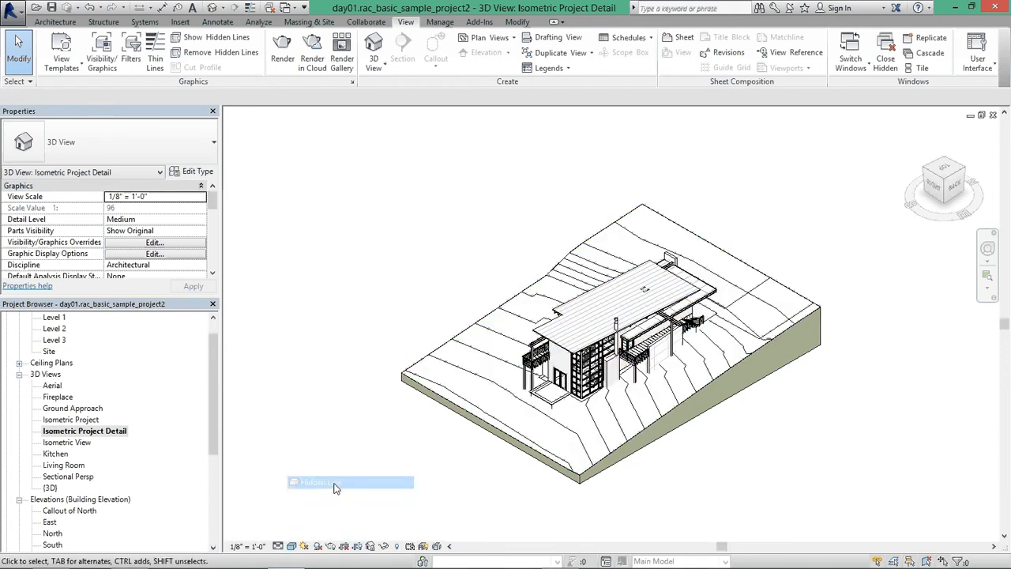
# Open the Isometric Project view, set its visual style to Hidden Line and turn on shadows
pyautogui.doubleClick(75, 420)
pyautogui.click(292, 546)
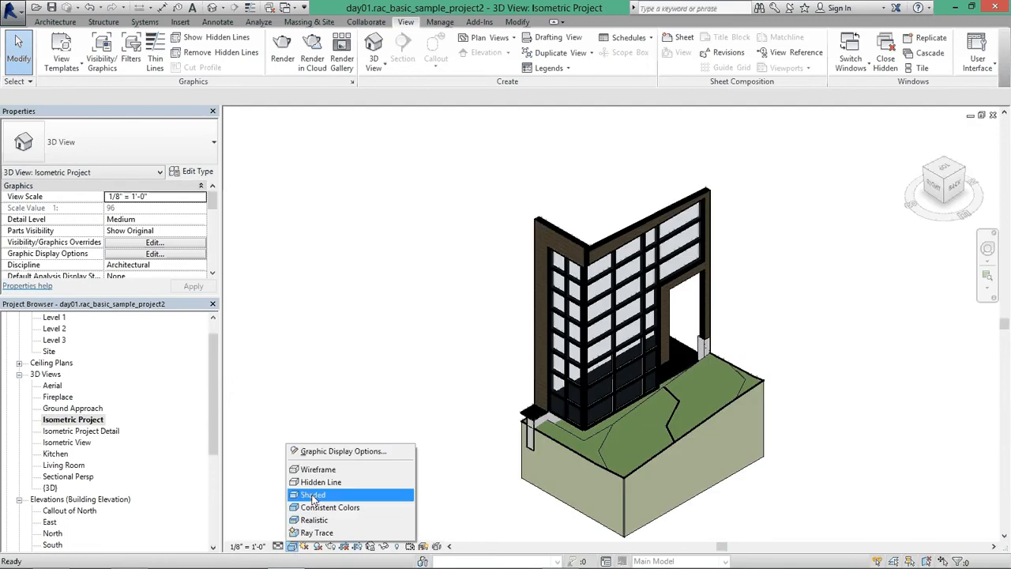
pyautogui.click(315, 482)
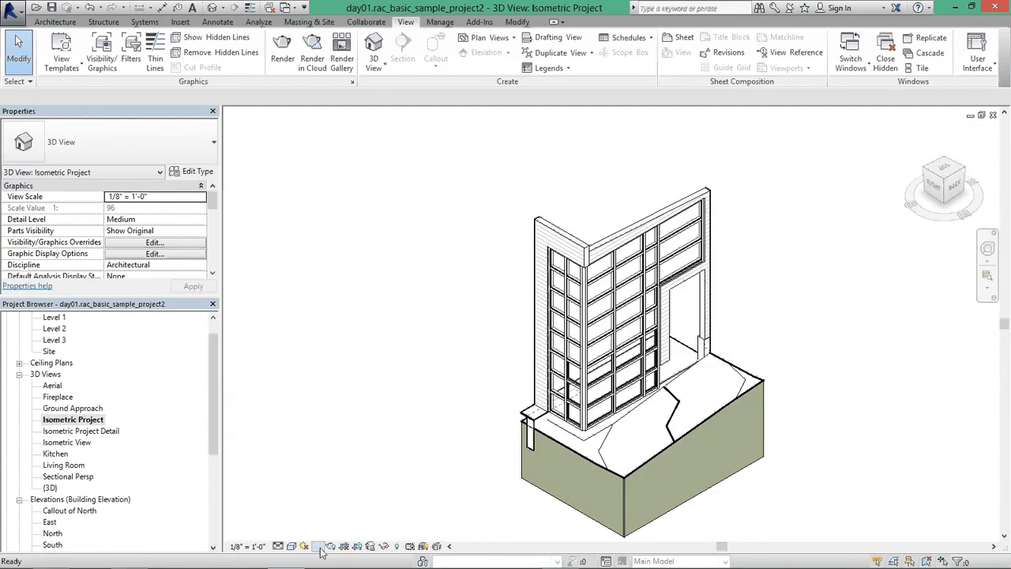
pyautogui.click(318, 547)
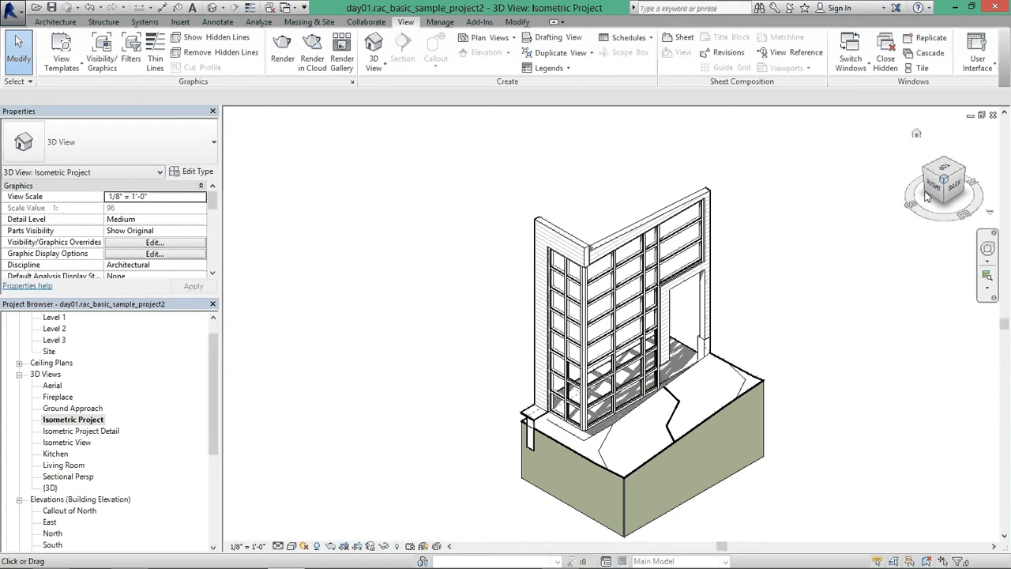
# Open sheet A101, place the Isometric Project view on it and move it to the lower corner beside the title block
pyautogui.scroll(-5, 212, 387)
pyautogui.doubleClick(59, 487)
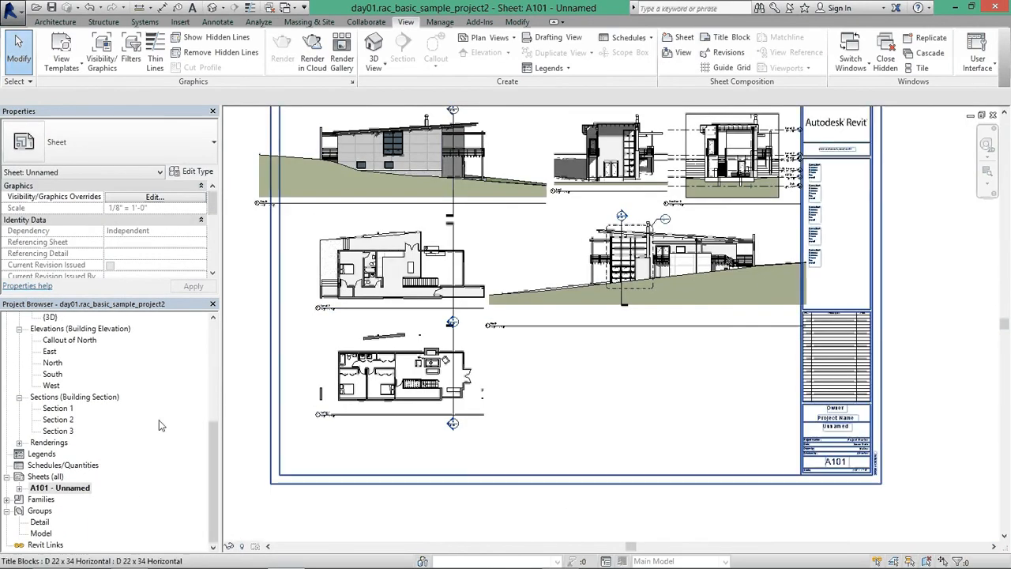
pyautogui.moveTo(216, 449); pyautogui.dragTo(219, 372)
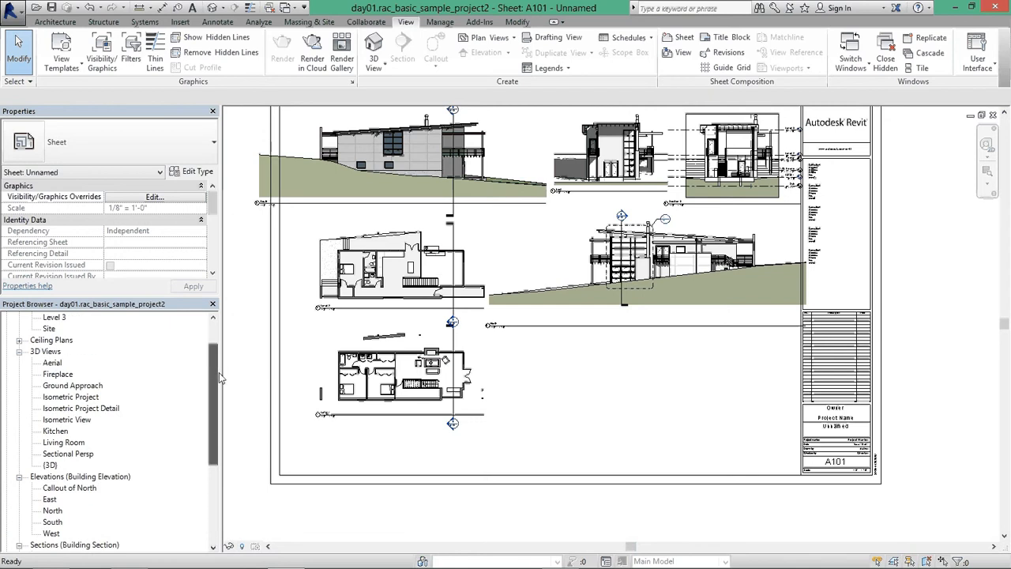
pyautogui.click(75, 396)
pyautogui.moveTo(580, 417); pyautogui.dragTo(576, 409)
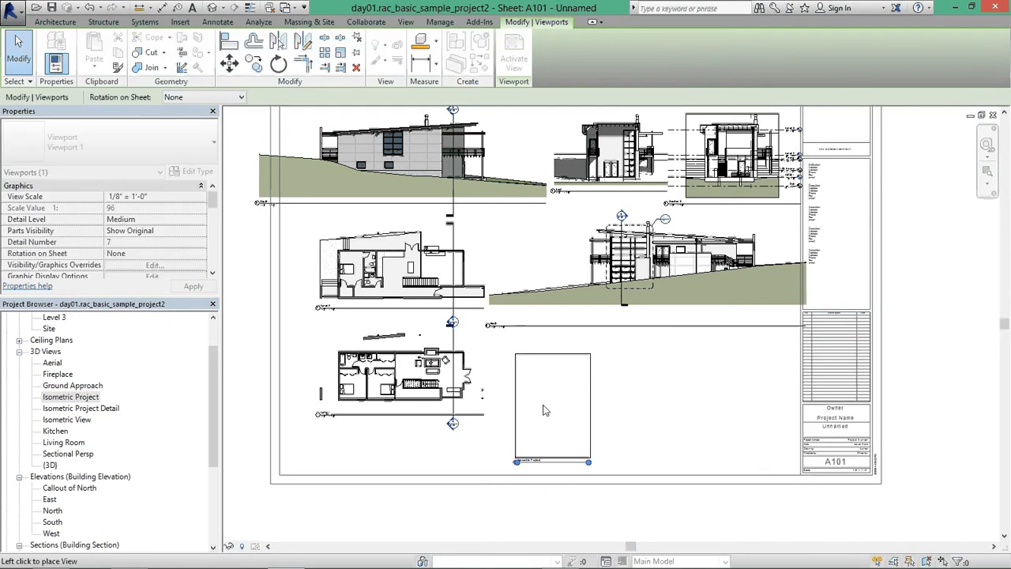
pyautogui.click(551, 399)
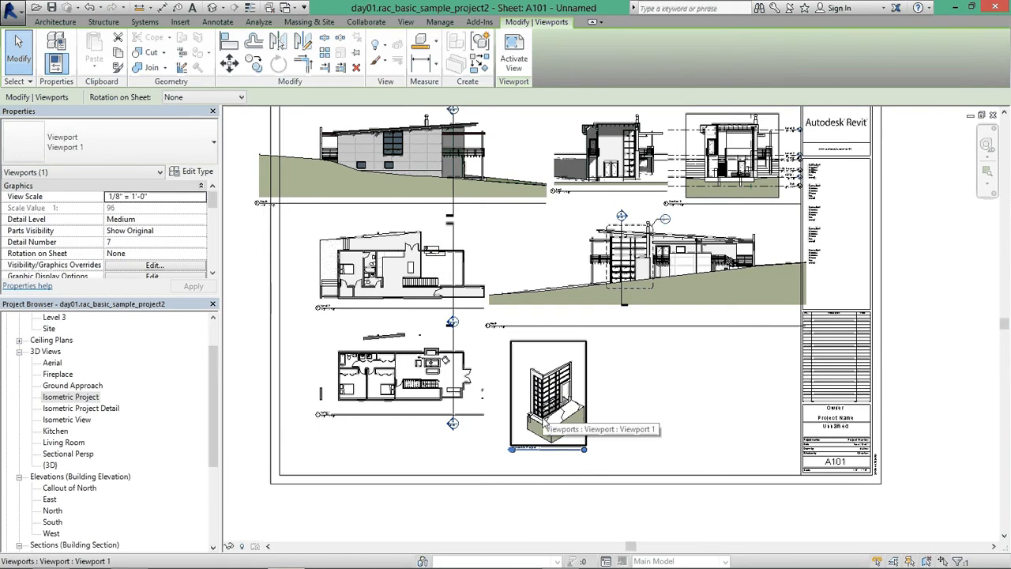
pyautogui.moveTo(571, 417); pyautogui.dragTo(770, 417)
# Rename the placed Isometric Project view as Isometric Project Detail 2
pyautogui.click(93, 399)
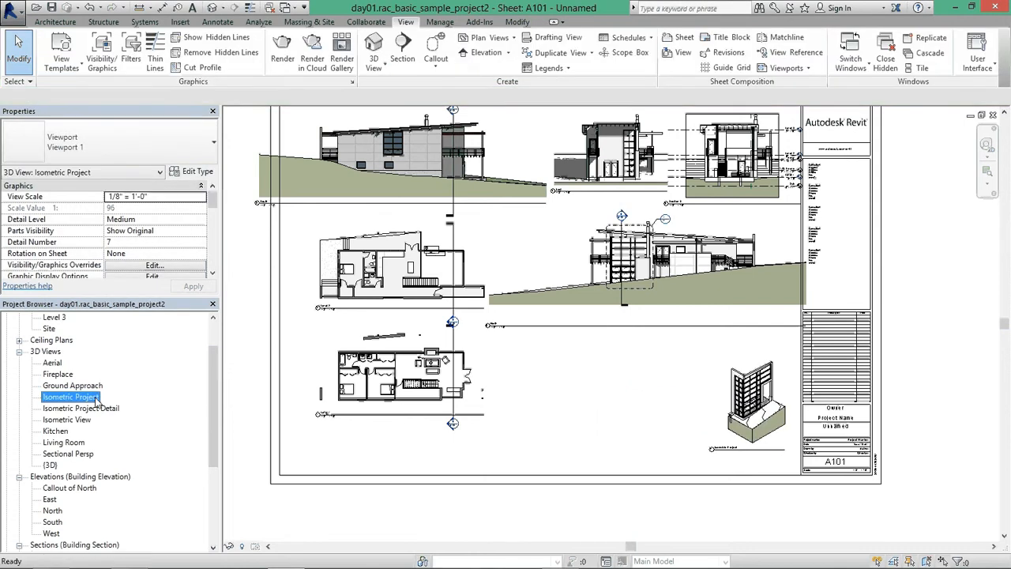
pyautogui.rightClick(96, 400)
pyautogui.click(119, 320)
pyautogui.click(303, 387)
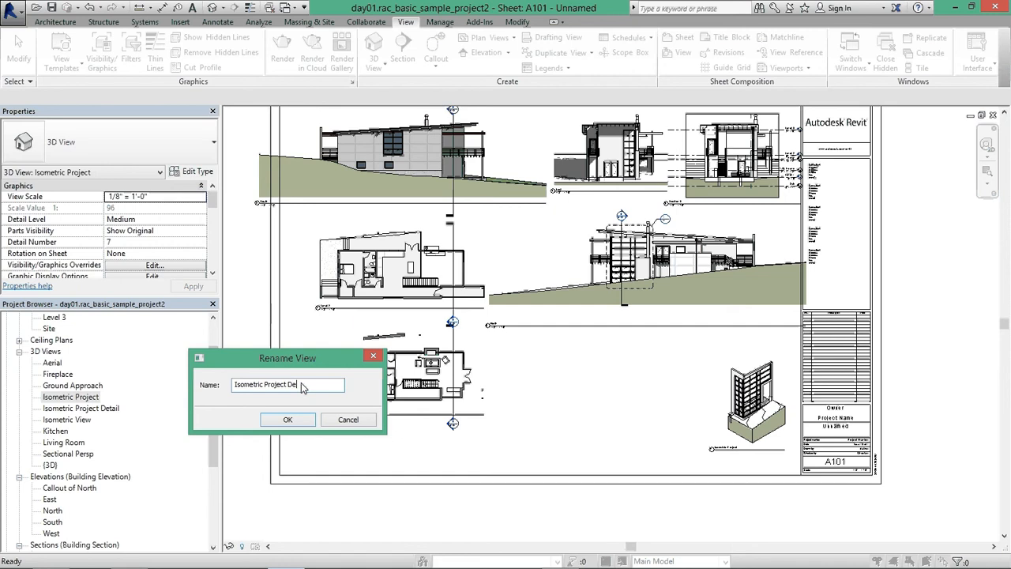
pyautogui.write('Detail 2')
pyautogui.click(288, 419)
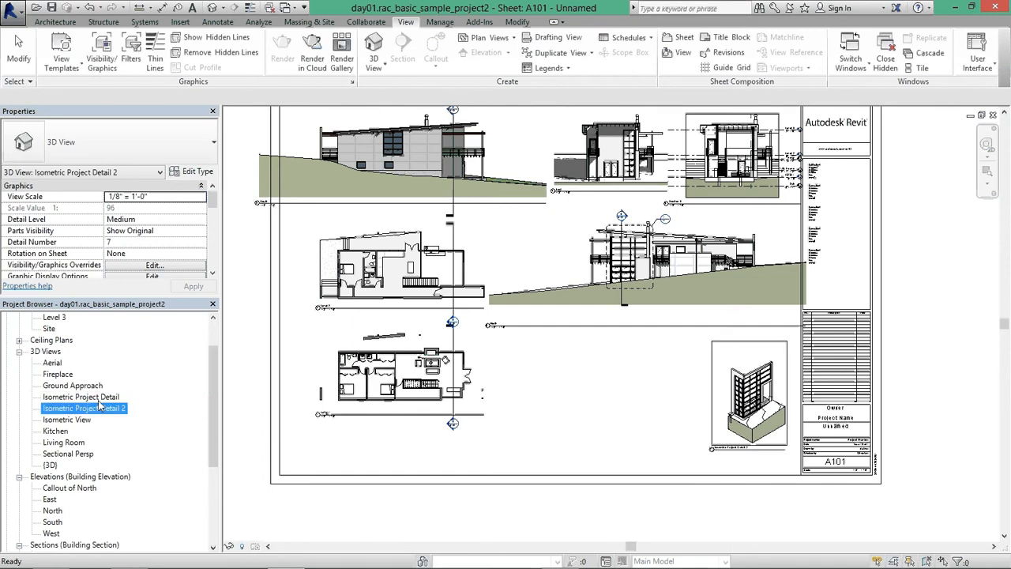
# Rename the original Isometric Project Detail view as Isometric Project
pyautogui.rightClick(98, 397)
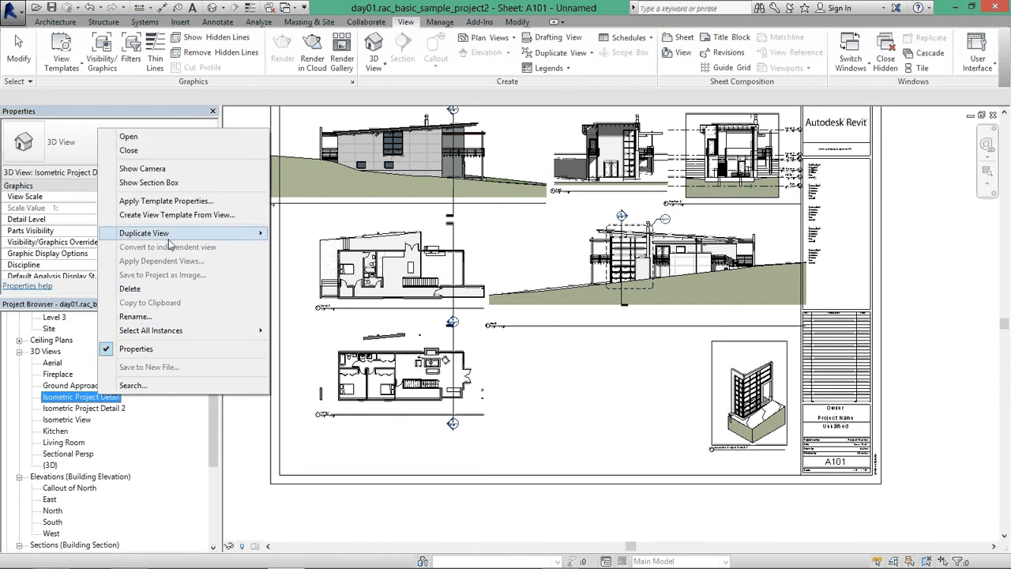
pyautogui.click(134, 316)
pyautogui.click(327, 387)
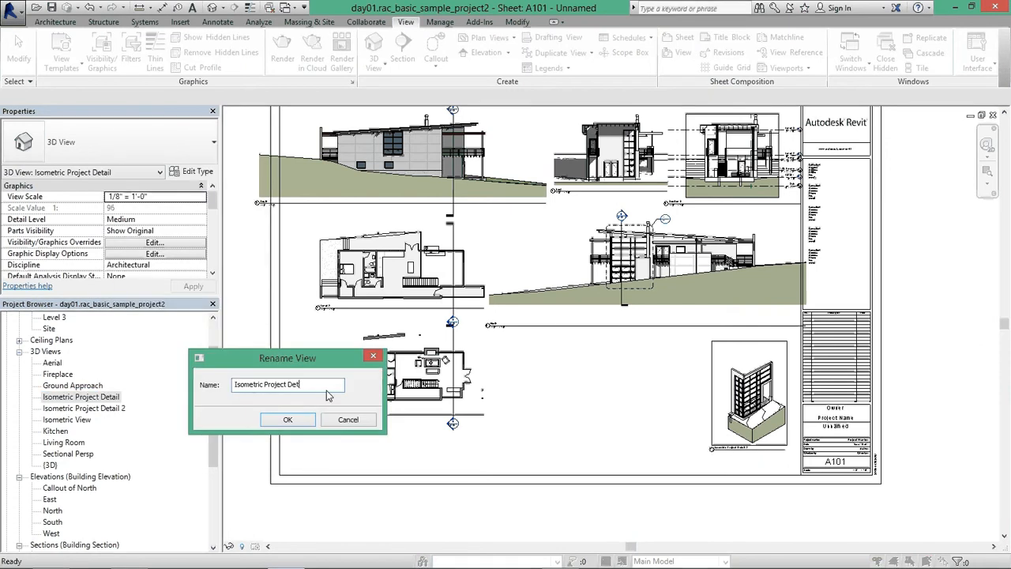
pyautogui.press('BackSpace')
pyautogui.press('BackSpace')
pyautogui.click(309, 419)
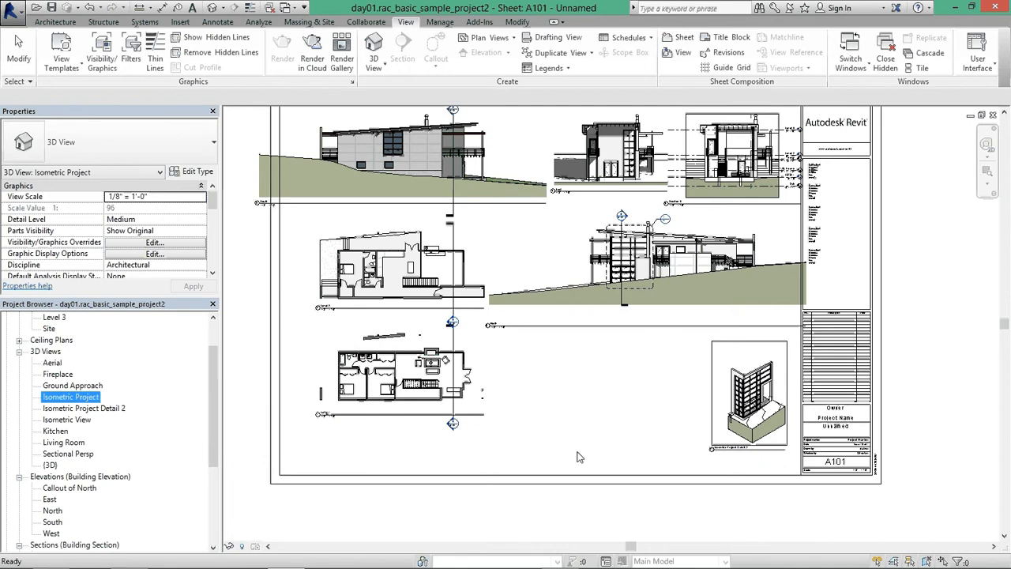
# Place the renamed Isometric Project view on sheet A101, between the lower floor plan and the detail isometric
pyautogui.moveTo(89, 397); pyautogui.dragTo(604, 392)
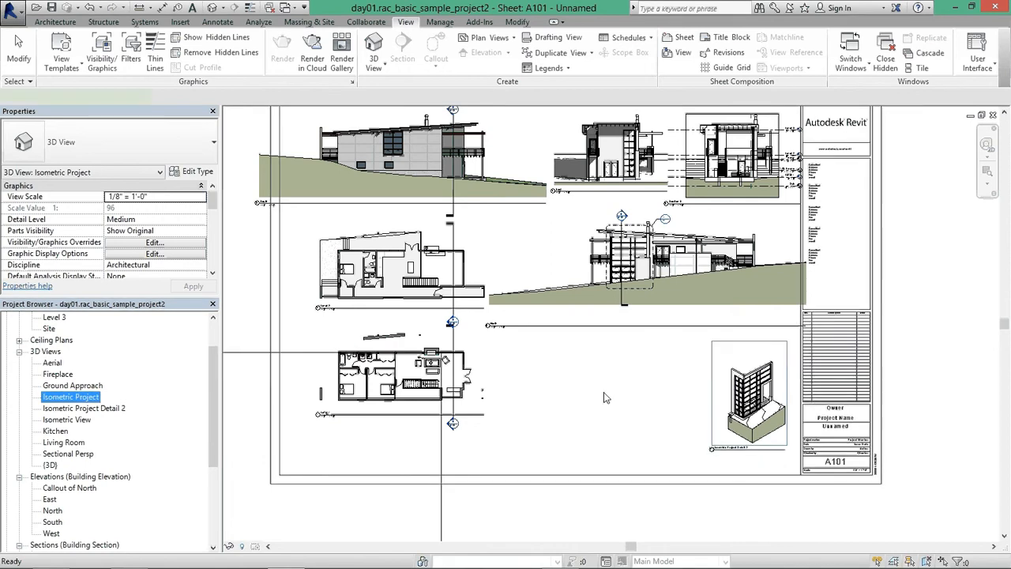
pyautogui.click(603, 392)
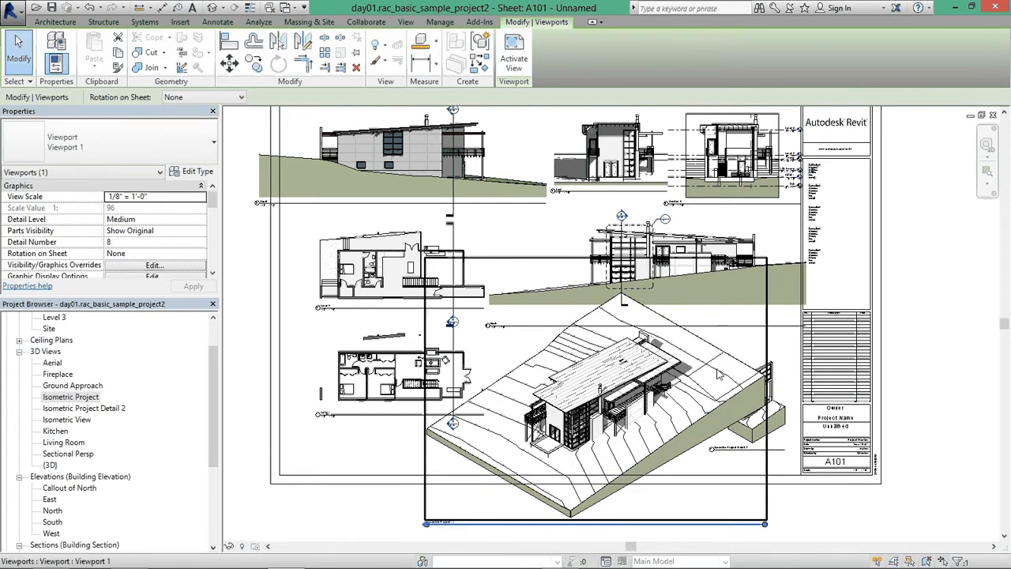
pyautogui.scroll(-1, 396, 348)
pyautogui.click(883, 364)
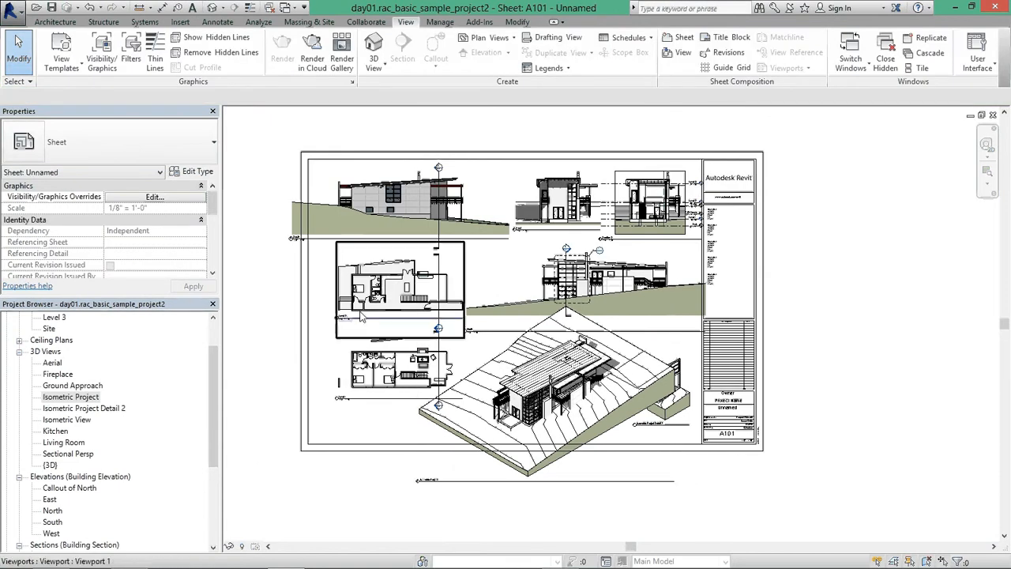
# Activate the South elevation viewport on the sheet and set its visual style to Hidden Line
pyautogui.moveTo(212, 380); pyautogui.dragTo(213, 349)
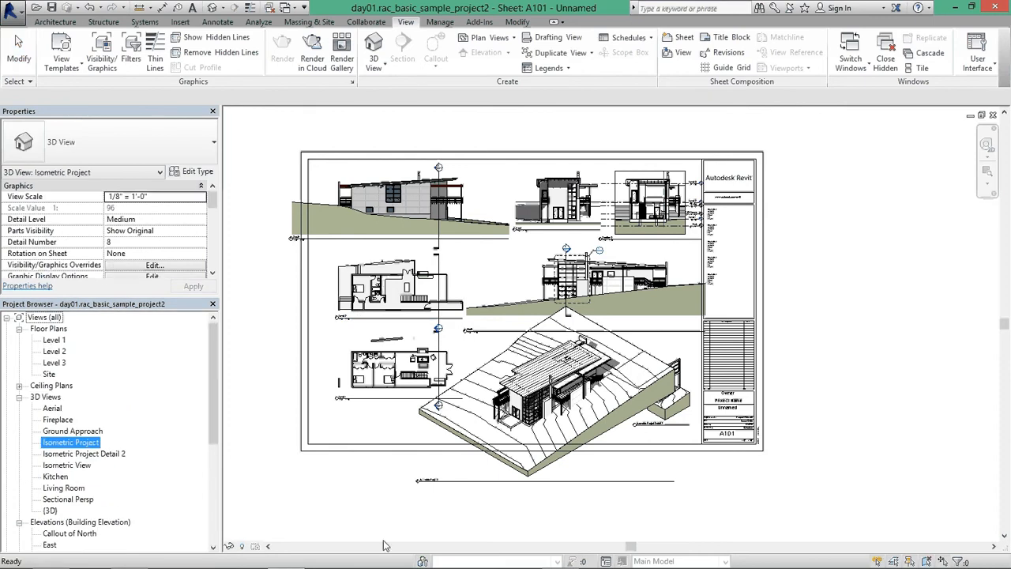
pyautogui.moveTo(215, 366); pyautogui.dragTo(215, 415)
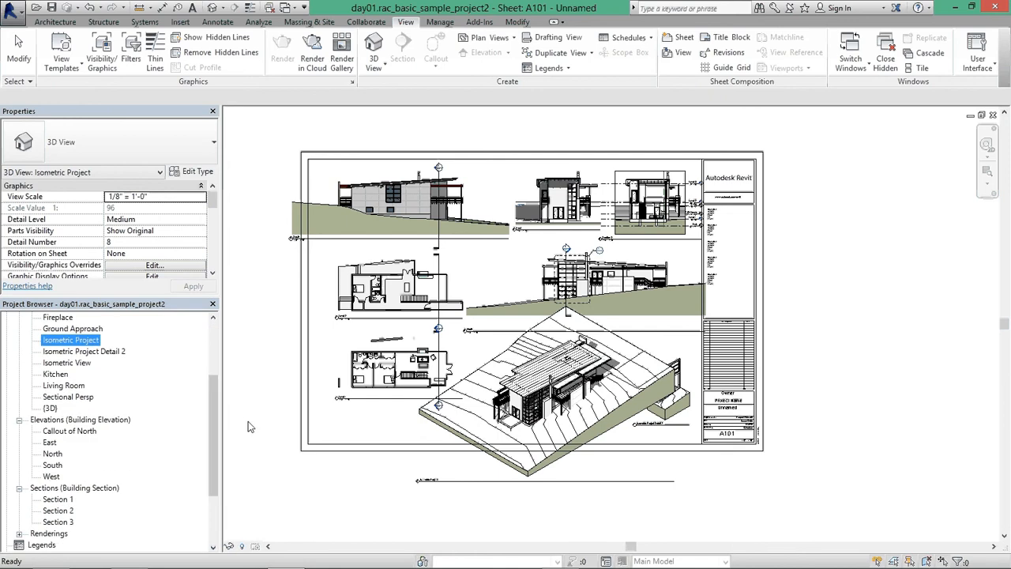
pyautogui.click(335, 184)
pyautogui.scroll(1, 336, 184)
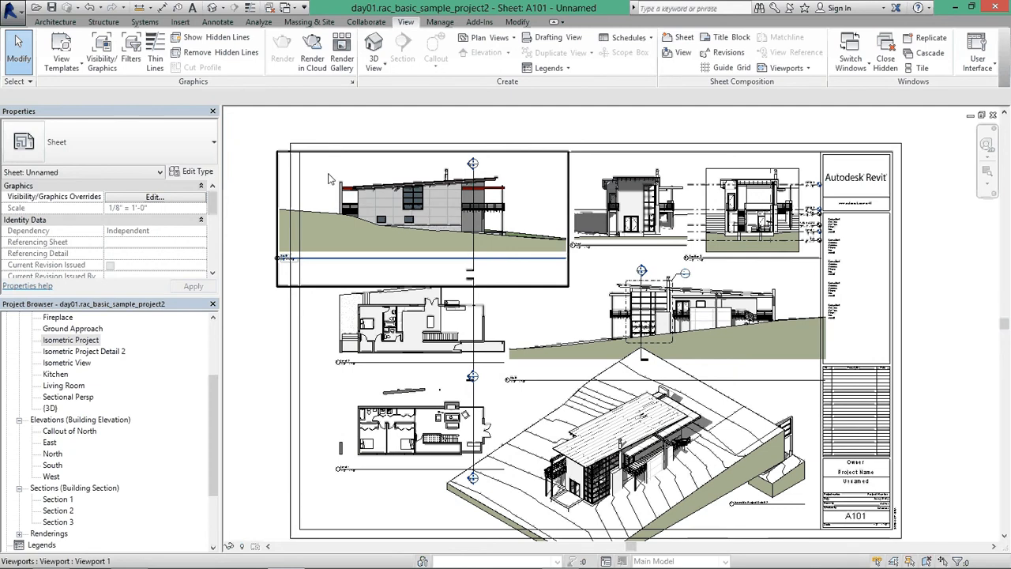
pyautogui.doubleClick(319, 176)
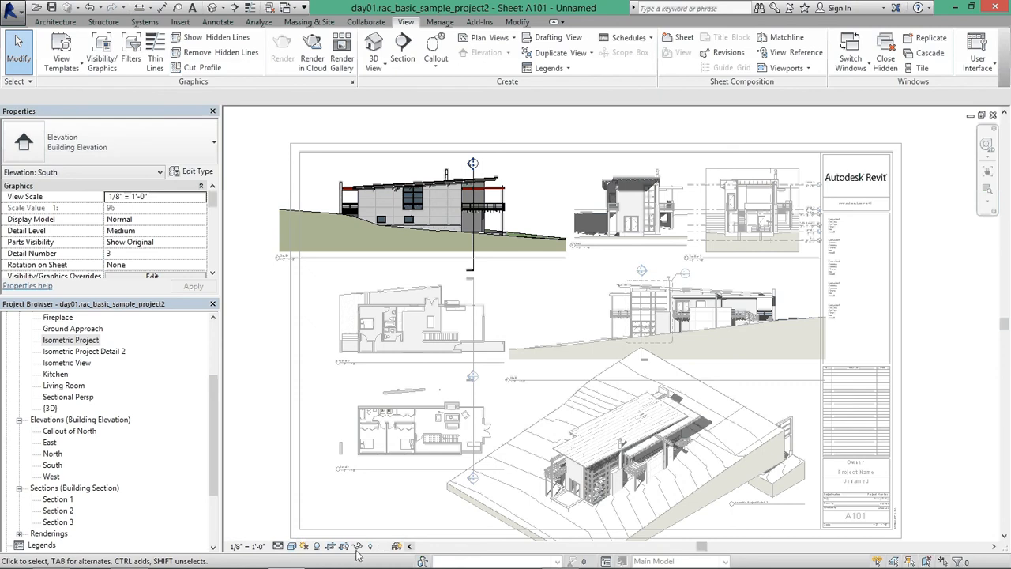
pyautogui.click(291, 546)
pyautogui.click(319, 482)
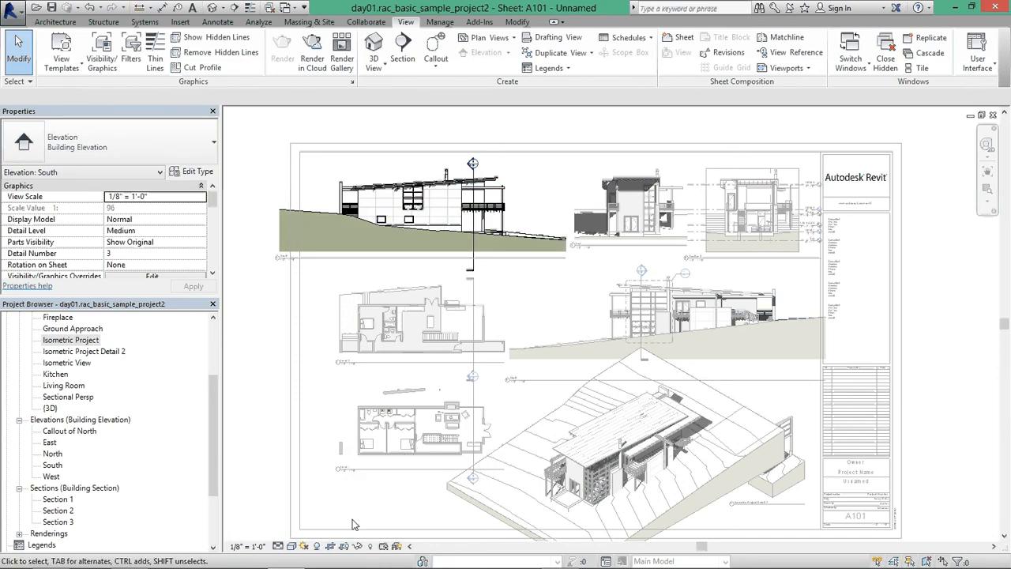
# Pull both side edges of the South elevation's crop region in closer to the building and deactivate the view
pyautogui.click(279, 192)
pyautogui.moveTo(280, 206); pyautogui.dragTo(321, 207)
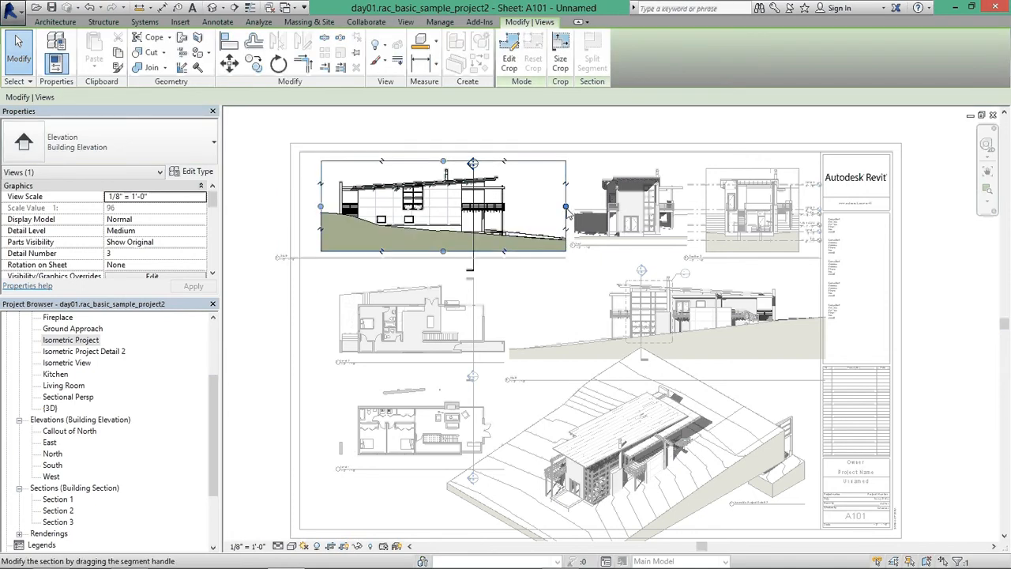
pyautogui.moveTo(568, 211); pyautogui.dragTo(527, 212)
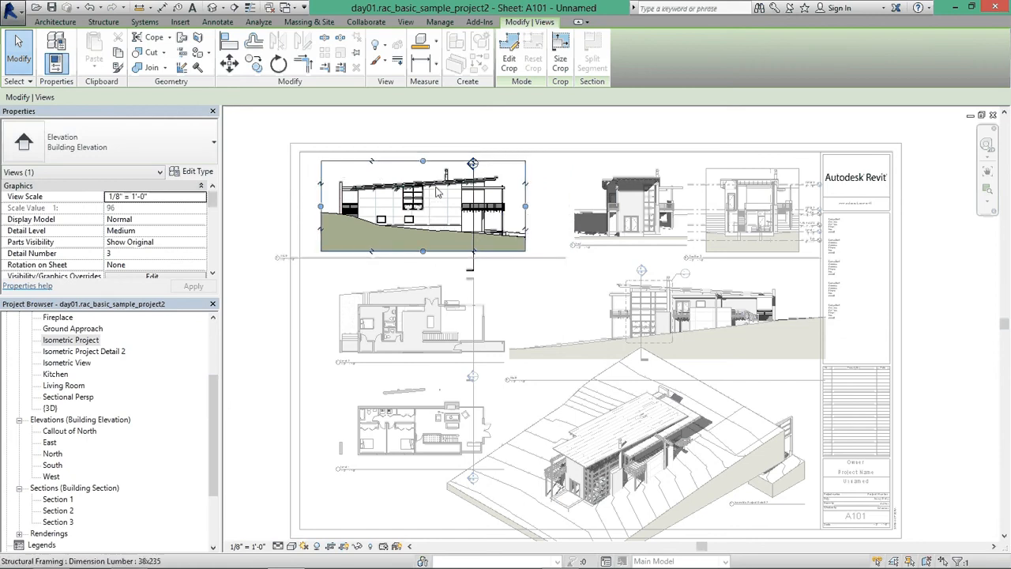
pyautogui.rightClick(512, 177)
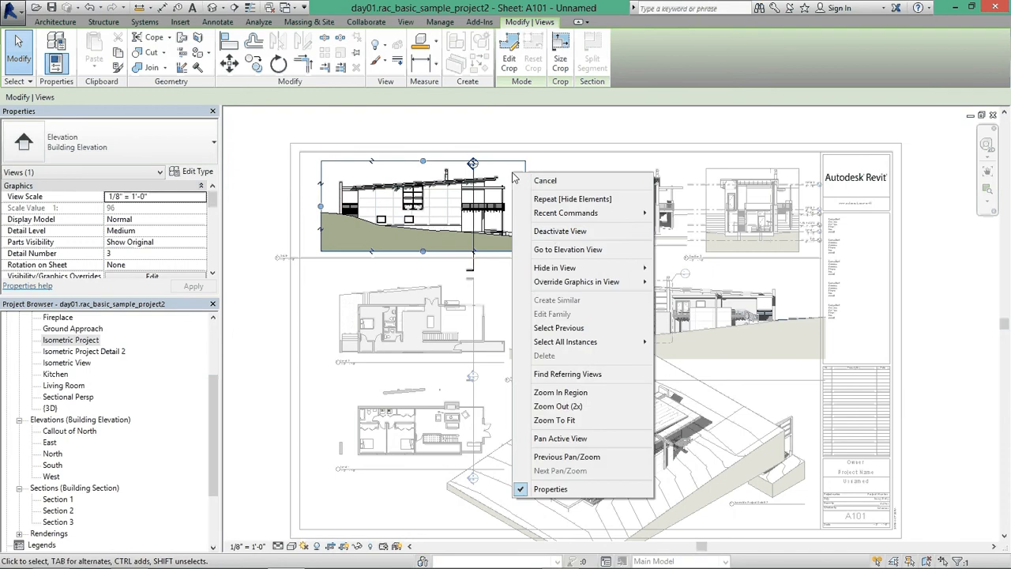
pyautogui.click(556, 237)
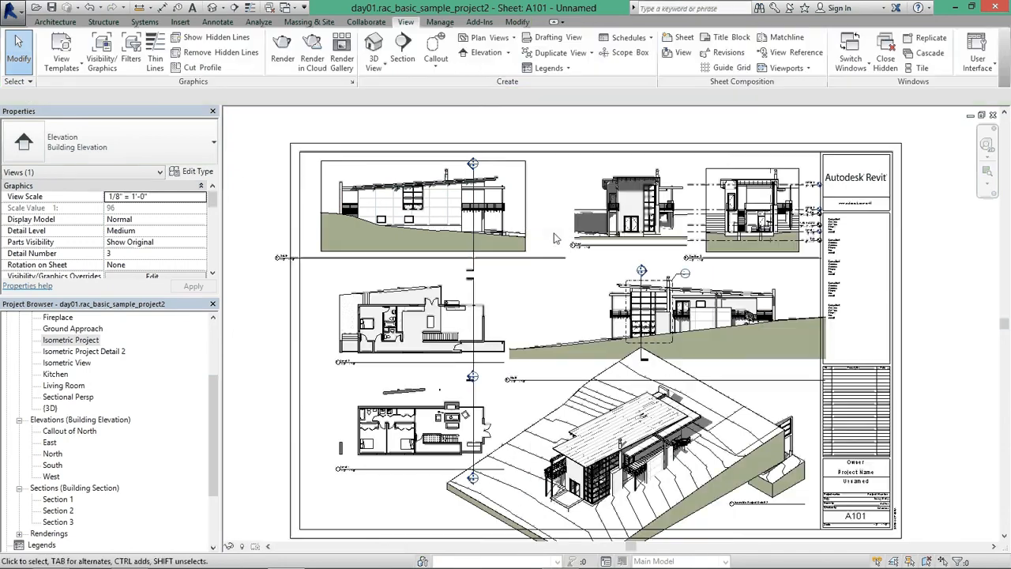
# Shorten the title line of the South elevation viewport to fit the cropped elevation
pyautogui.click(350, 179)
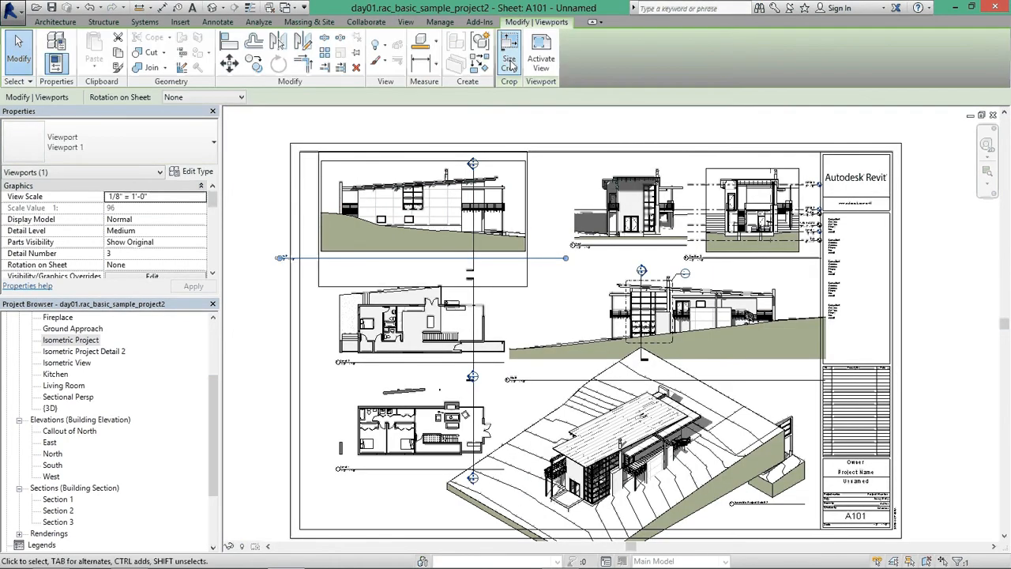
pyautogui.click(267, 169)
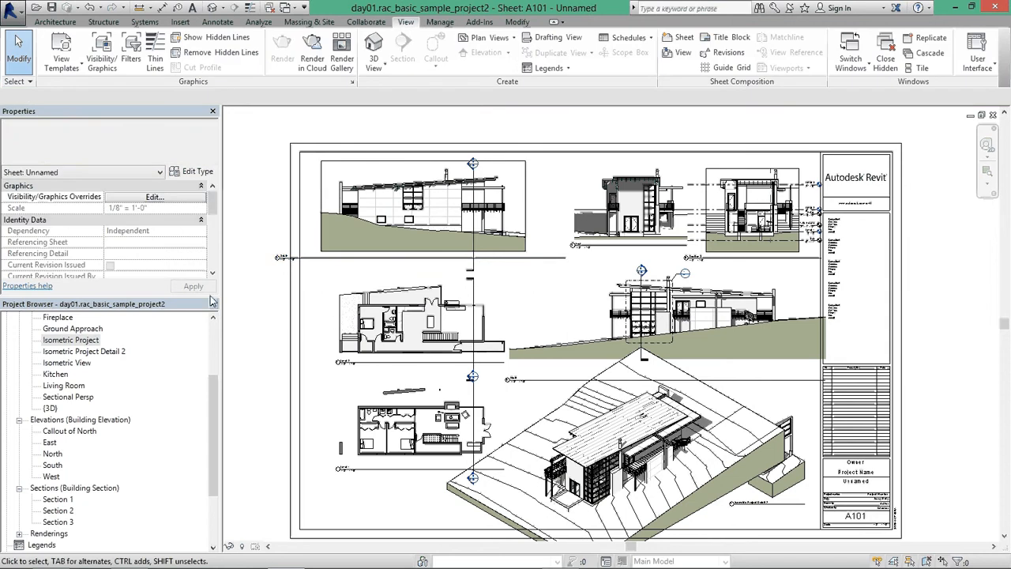
pyautogui.scroll(2, 317, 266)
pyautogui.click(318, 267)
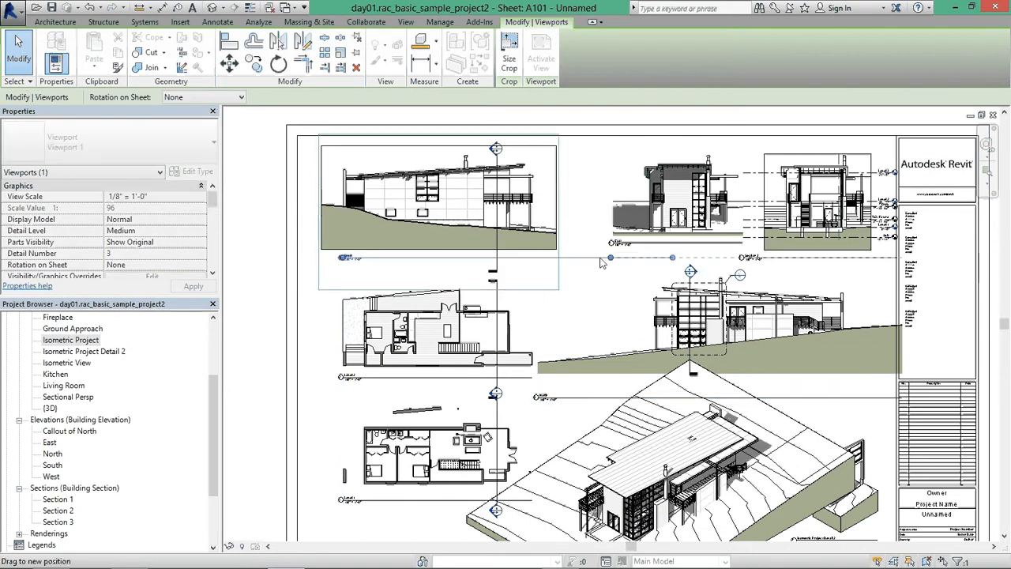
pyautogui.moveTo(545, 259); pyautogui.dragTo(533, 260)
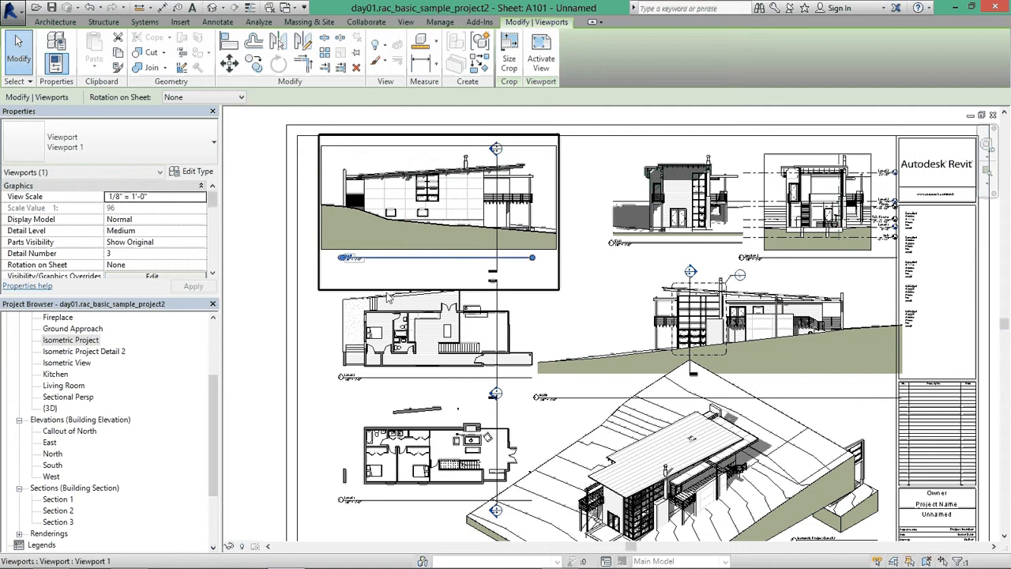
# Select the South elevation and the two floor plan viewports below it and nudge them together slightly left and down
pyautogui.scroll(-2, 388, 285)
pyautogui.moveTo(397, 486); pyautogui.dragTo(381, 241)
pyautogui.press('Left')
pyautogui.press('Left')
pyautogui.press('Left')
pyautogui.press('Left')
pyautogui.press('Down')
pyautogui.press('Down')
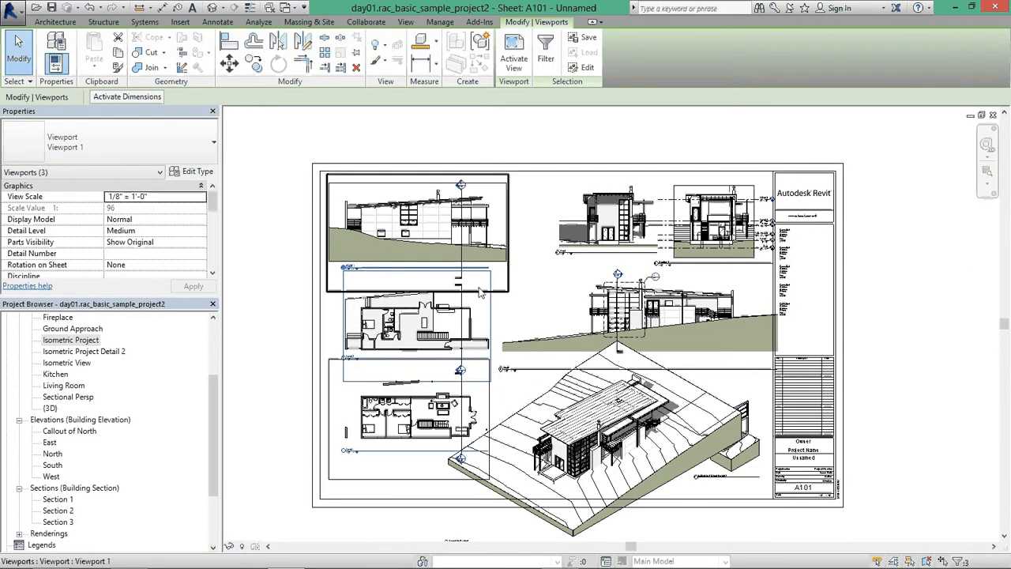
pyautogui.press('Escape')
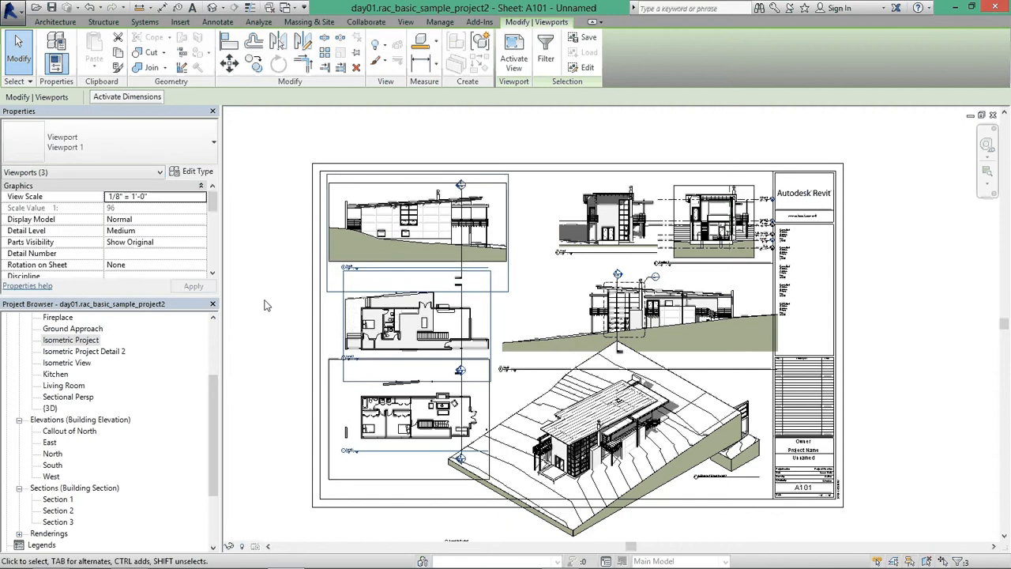
# Activate the Isometric Project viewport on the sheet and show its crop region
pyautogui.click(677, 386)
pyautogui.moveTo(748, 390); pyautogui.dragTo(652, 335, button='middle')
pyautogui.doubleClick(397, 345)
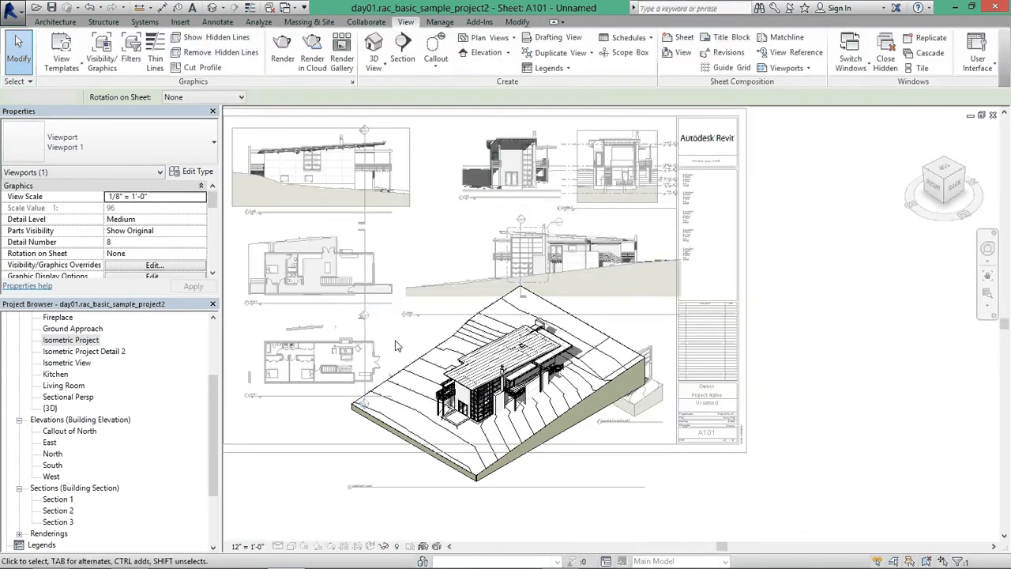
pyautogui.click(358, 547)
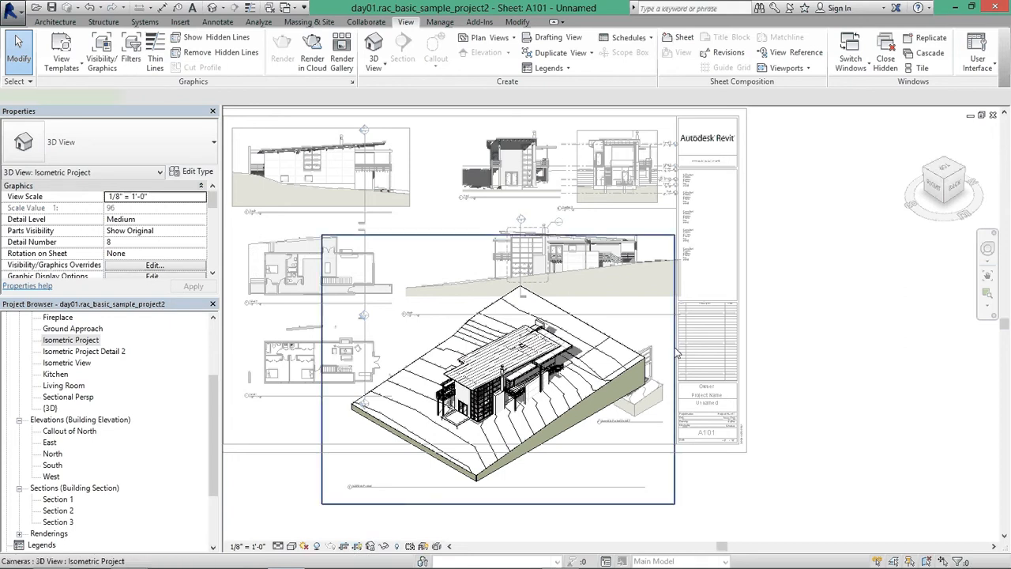
# Pull all four edges of the Isometric Project view's crop region in close around the building and deactivate the view
pyautogui.click(676, 354)
pyautogui.moveTo(676, 369); pyautogui.dragTo(591, 372)
pyautogui.moveTo(457, 236); pyautogui.dragTo(457, 312)
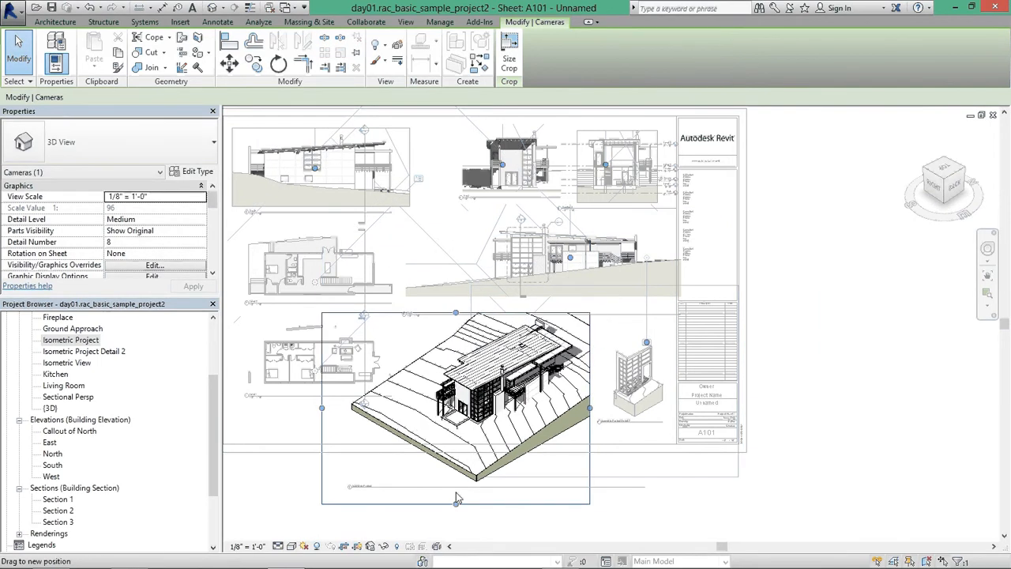
pyautogui.moveTo(456, 503); pyautogui.dragTo(458, 439)
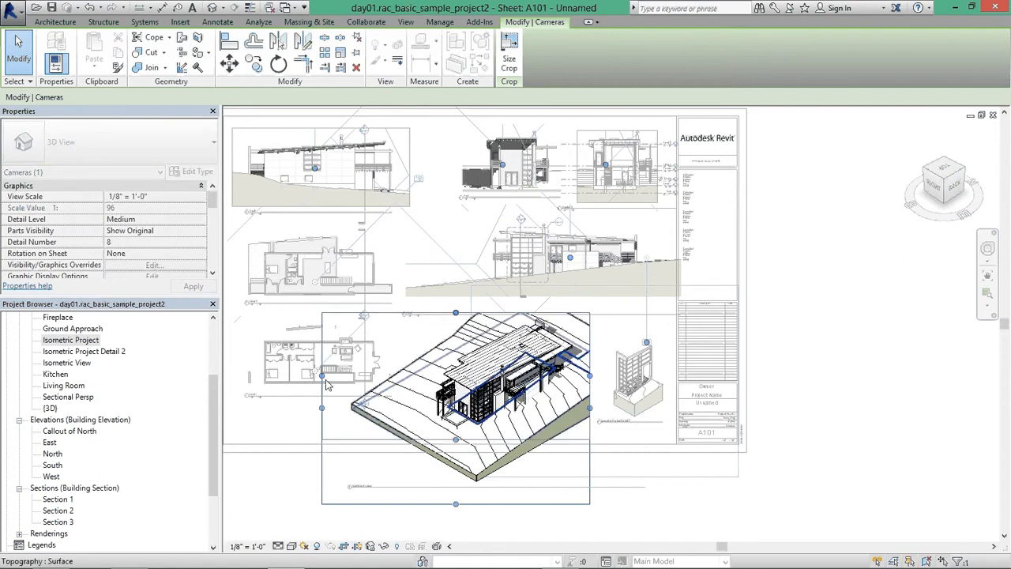
pyautogui.moveTo(325, 380); pyautogui.dragTo(420, 386)
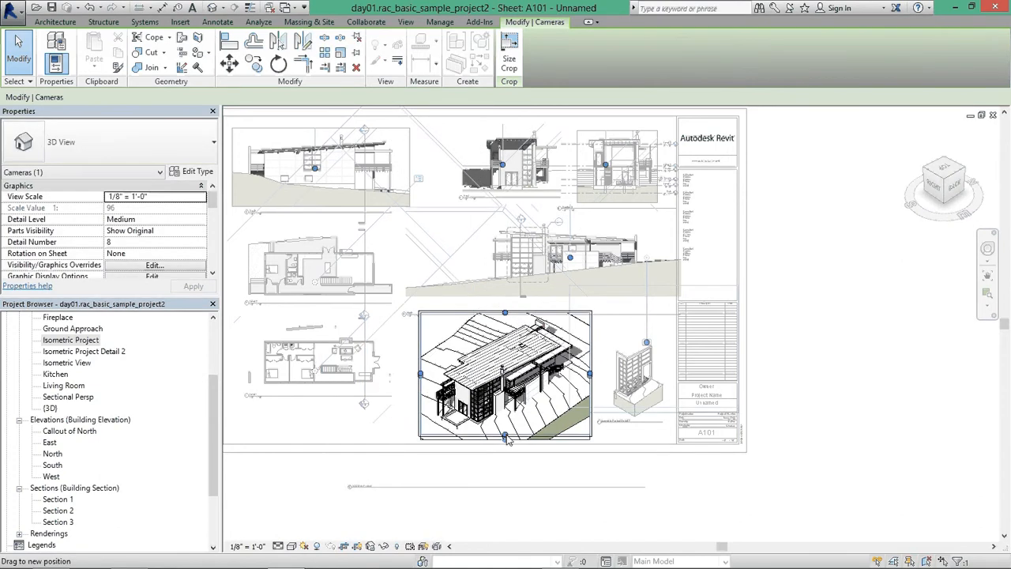
pyautogui.moveTo(508, 440); pyautogui.dragTo(506, 439)
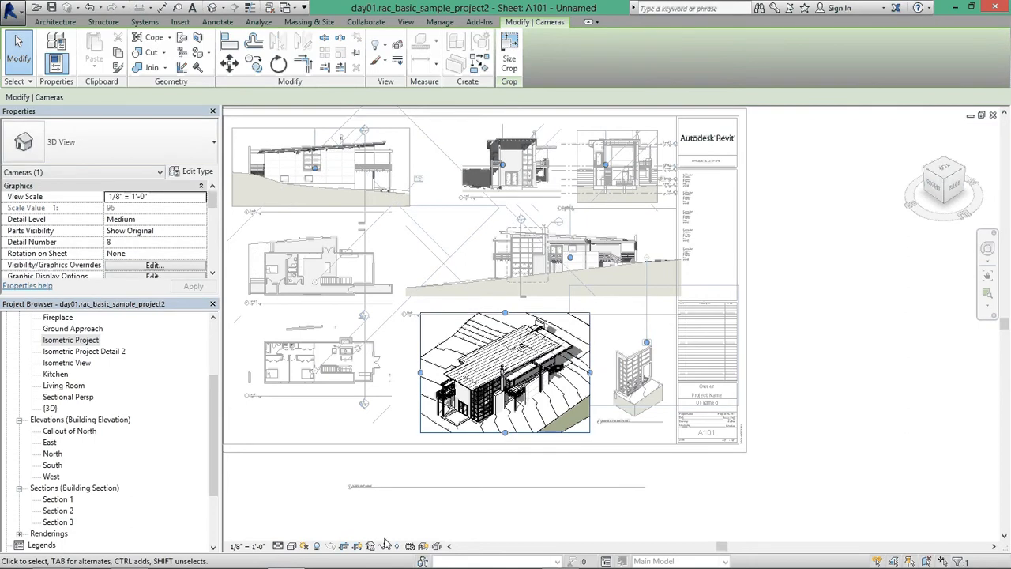
pyautogui.rightClick(578, 332)
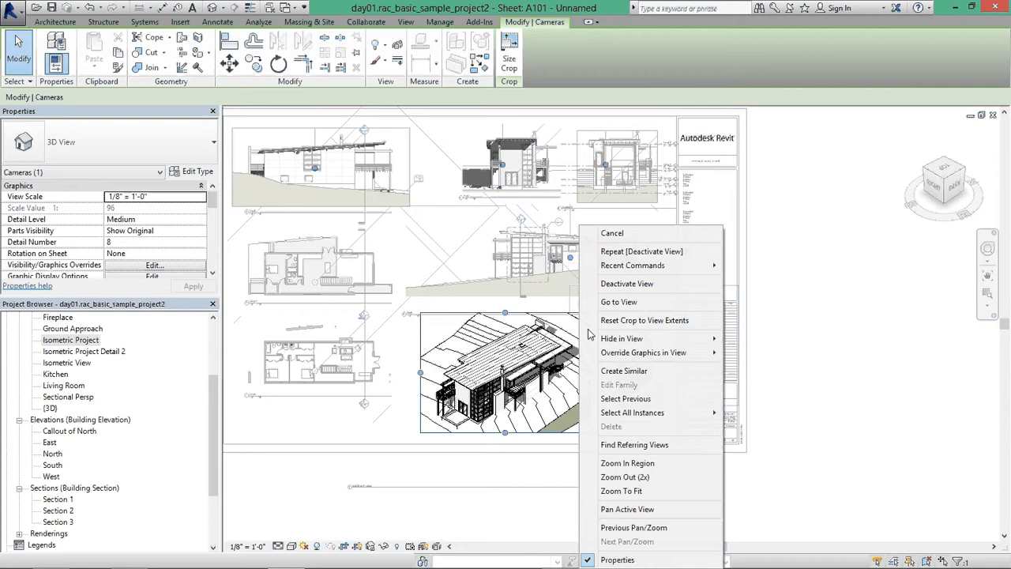
pyautogui.click(640, 292)
pyautogui.click(822, 315)
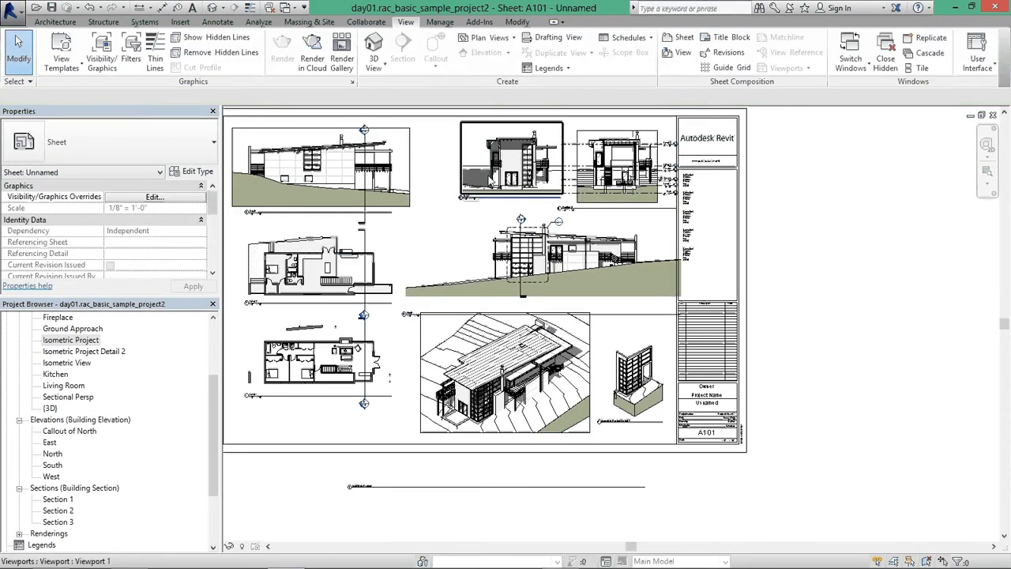
# Activate the South elevation, hide its crop region and deactivate the view
pyautogui.doubleClick(401, 148)
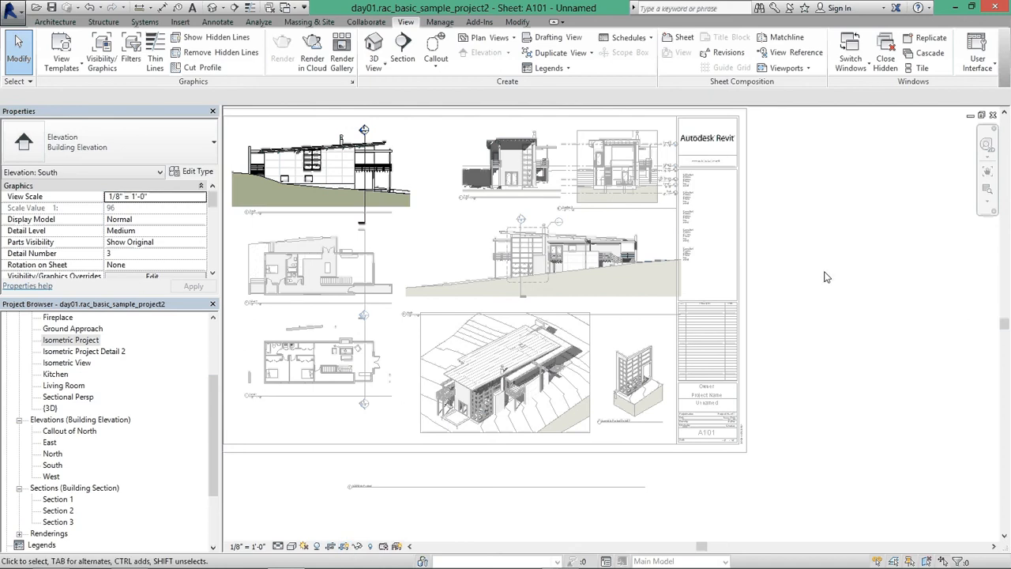
pyautogui.rightClick(406, 180)
pyautogui.click(446, 233)
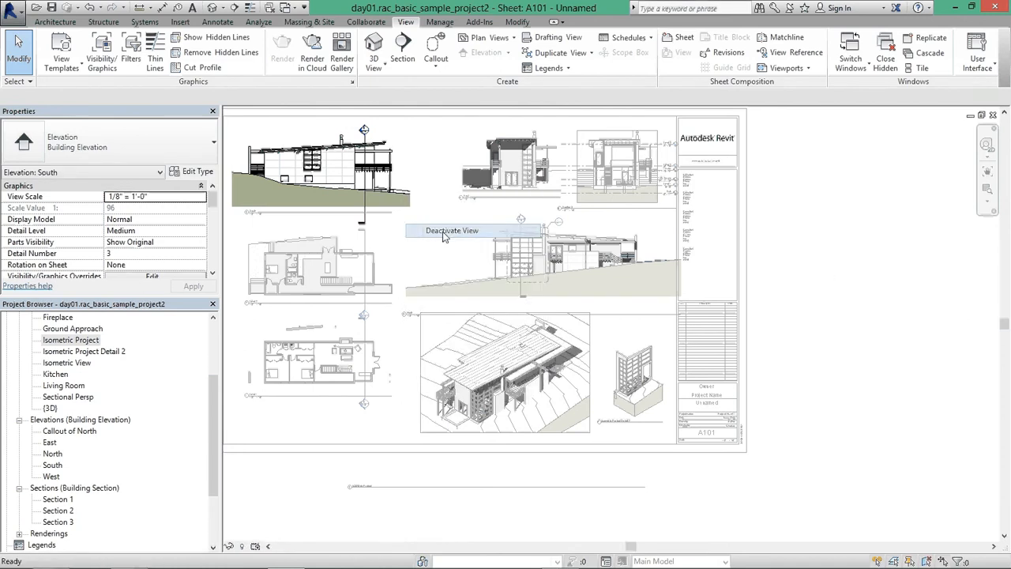
# Extend the East elevation's crop region outward on the side facing Section 3 and downward below the ground, and deactivate the view
pyautogui.doubleClick(467, 167)
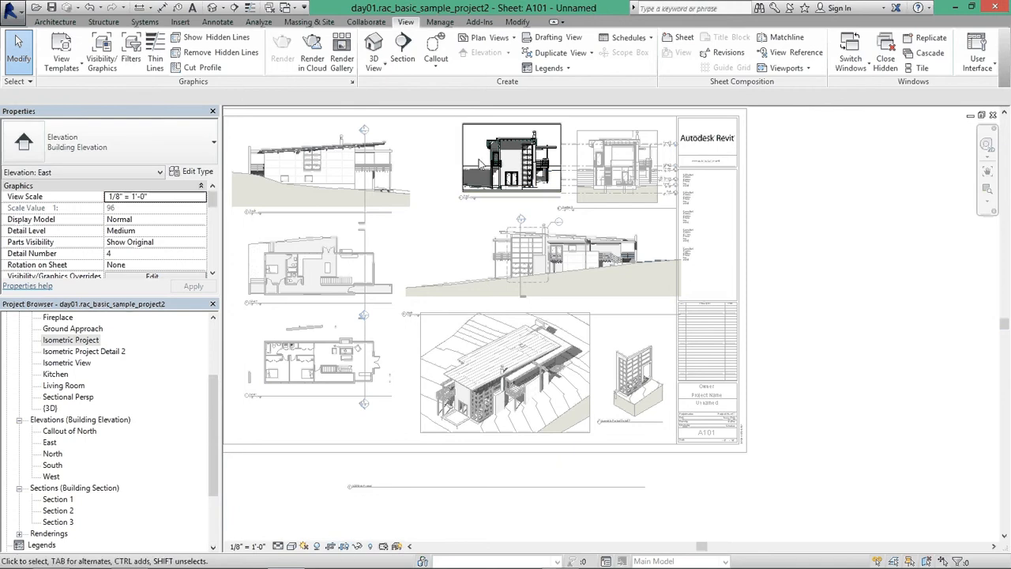
pyautogui.click(562, 158)
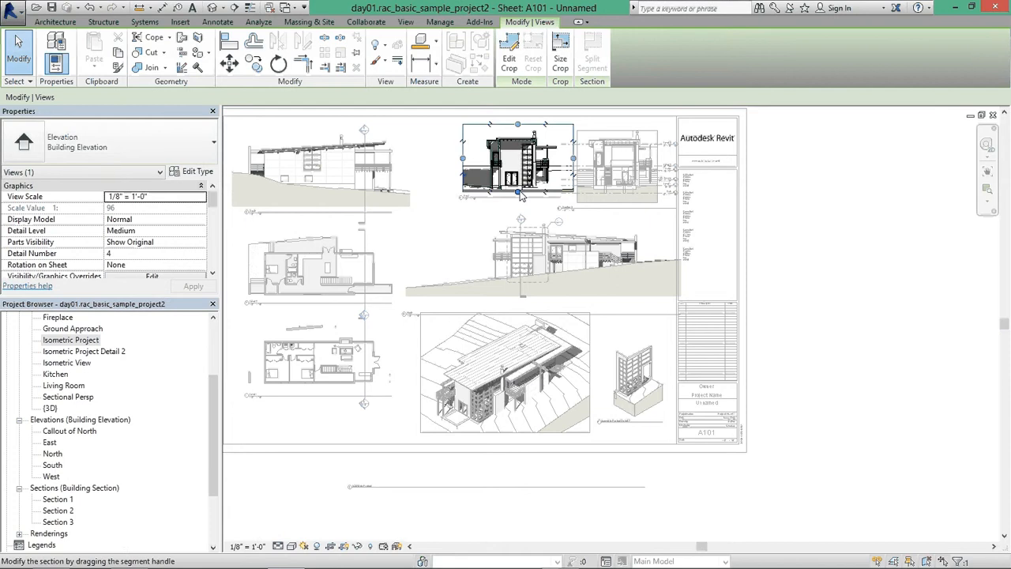
pyautogui.scroll(3, 517, 195)
pyautogui.moveTo(518, 195); pyautogui.dragTo(517, 212)
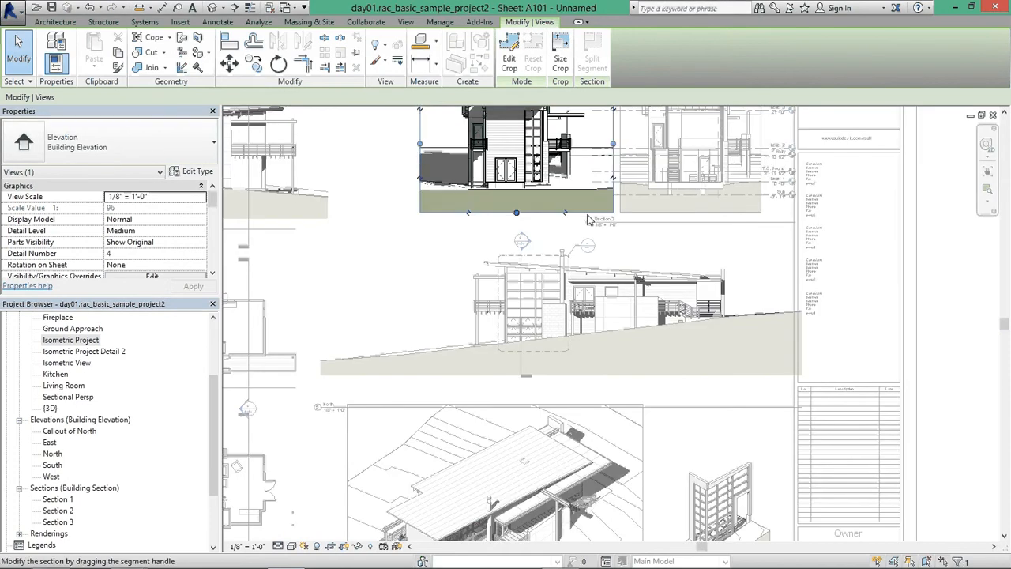
pyautogui.rightClick(445, 126)
pyautogui.click(474, 187)
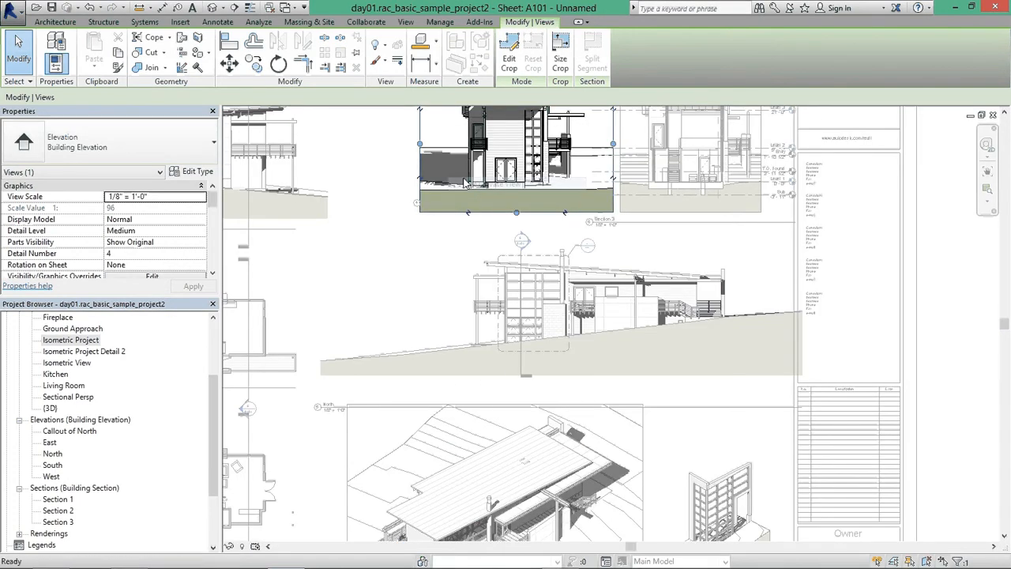
# Move the East elevation viewport away from Section 3 and fine-tune the bottom edge of its crop region
pyautogui.scroll(1, 437, 184)
pyautogui.click(466, 171)
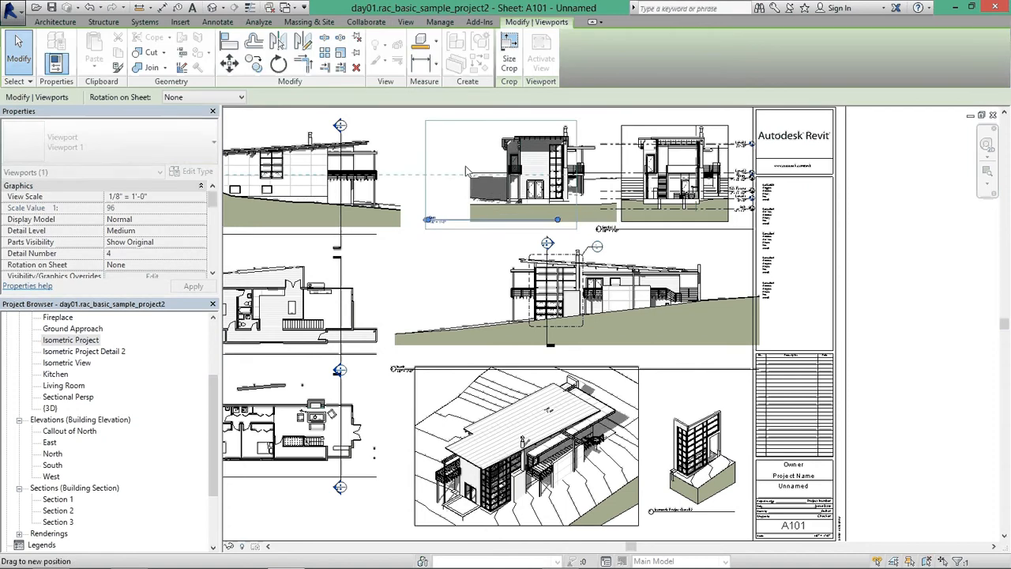
pyautogui.doubleClick(448, 154)
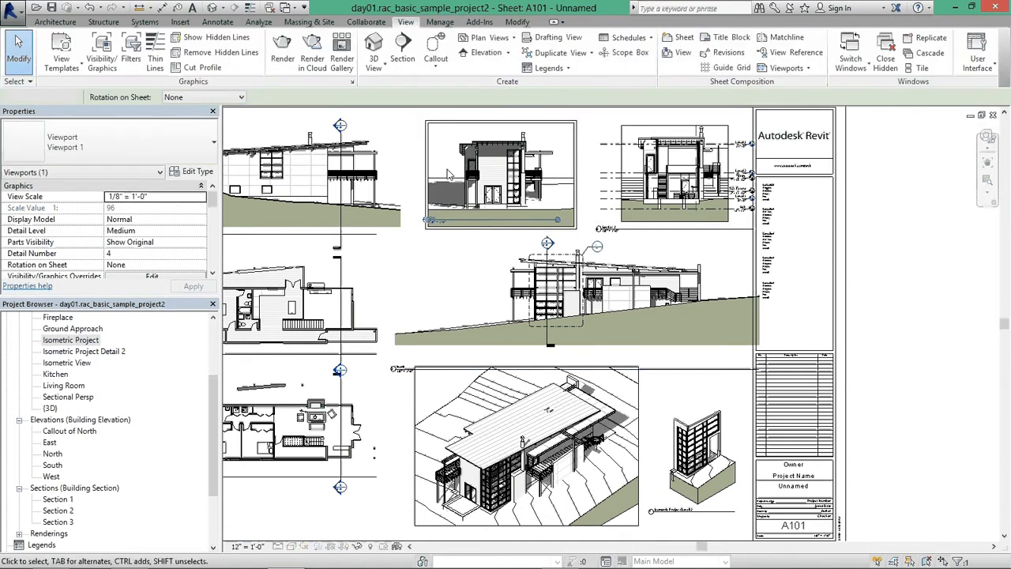
pyautogui.scroll(1, 455, 234)
pyautogui.scroll(1, 456, 238)
pyautogui.click(537, 222)
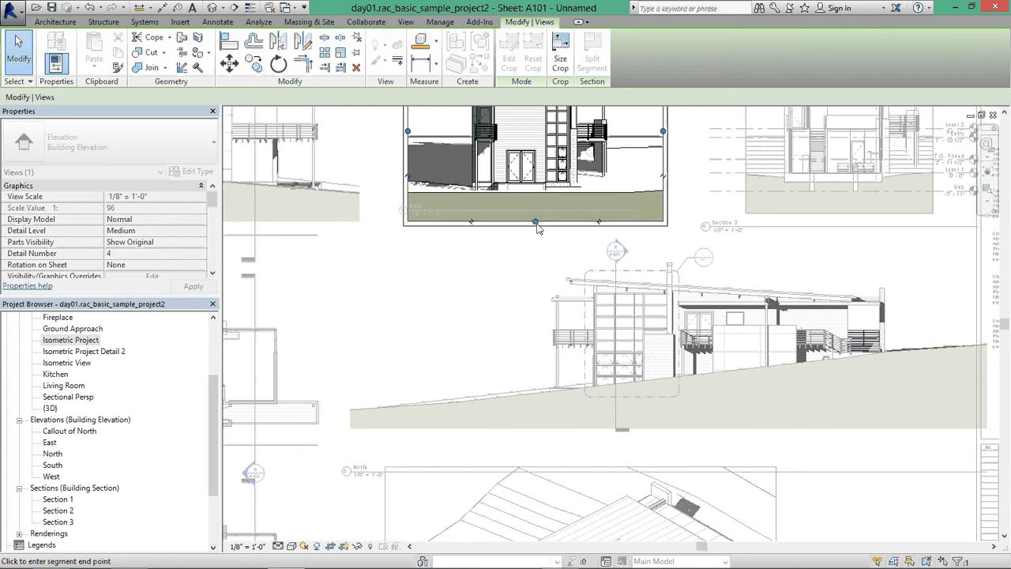
pyautogui.click(537, 225)
pyautogui.scroll(-1, 459, 229)
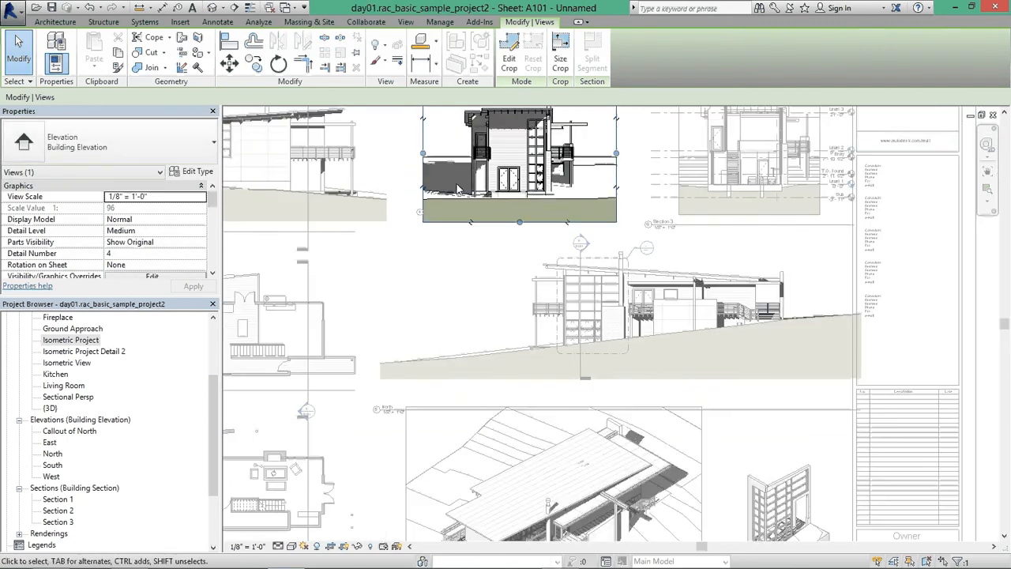
pyautogui.scroll(-1, 458, 232)
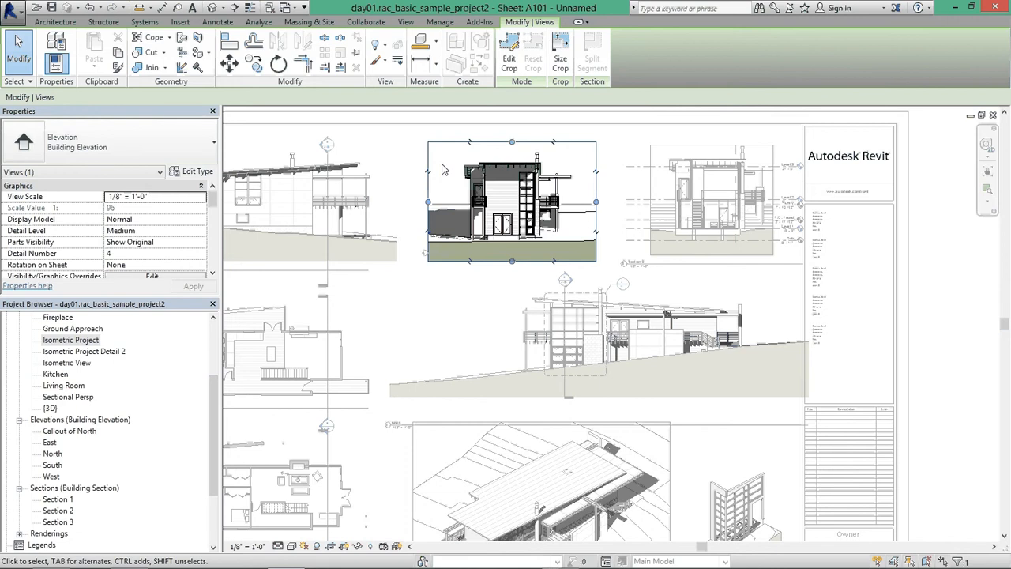
pyautogui.rightClick(443, 168)
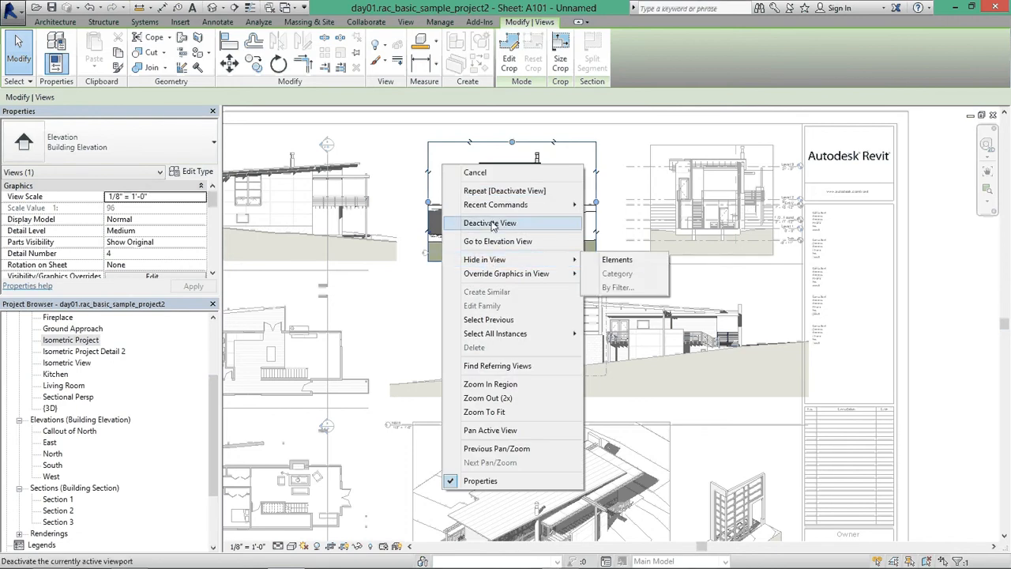
pyautogui.click(489, 224)
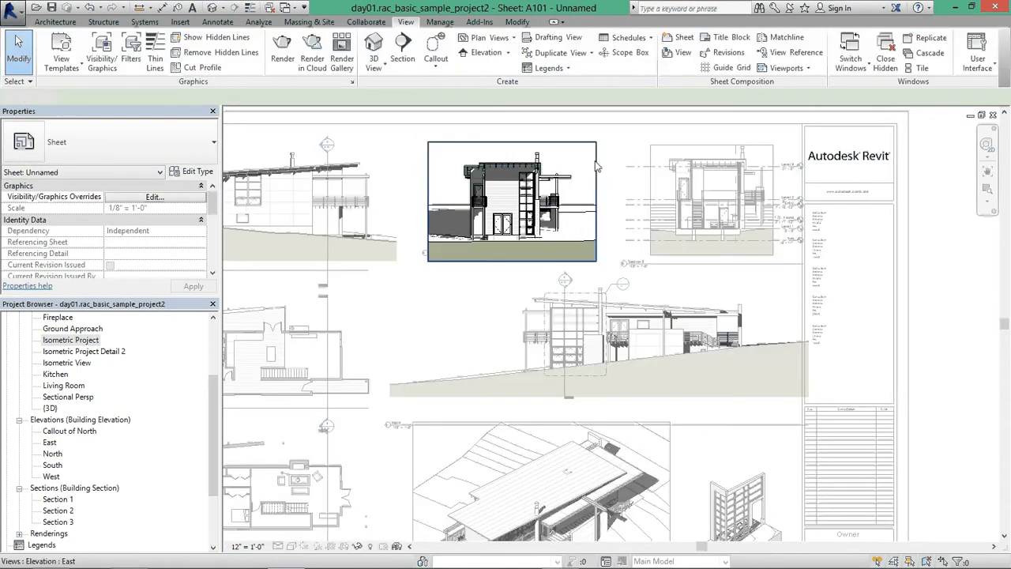
# Hide the East elevation's crop region and deactivate the view
pyautogui.click(596, 166)
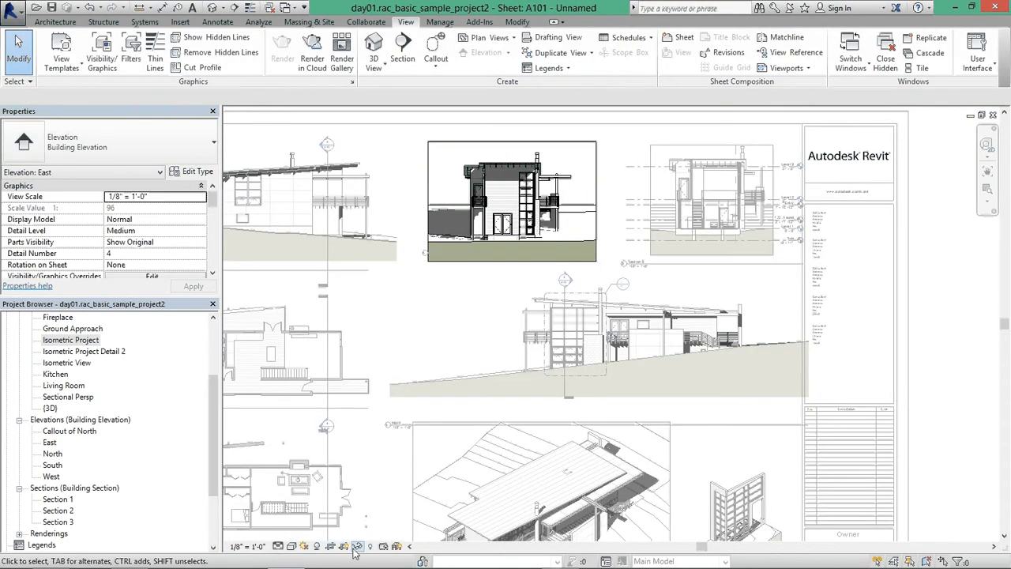
pyautogui.rightClick(592, 175)
pyautogui.click(624, 235)
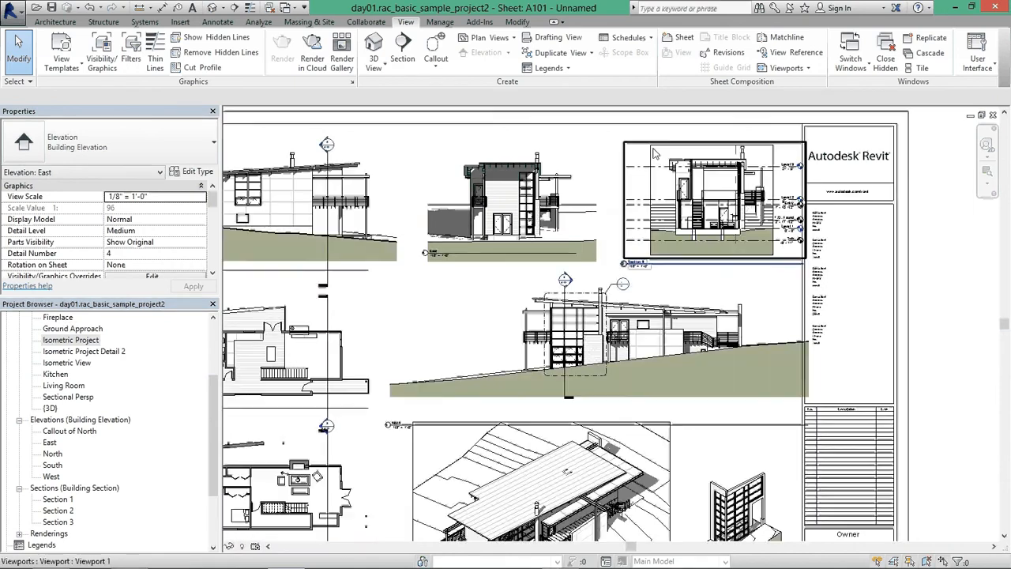
# Activate the Section 3 viewport and widen its crop region on both sides of the building
pyautogui.doubleClick(656, 154)
pyautogui.click(659, 147)
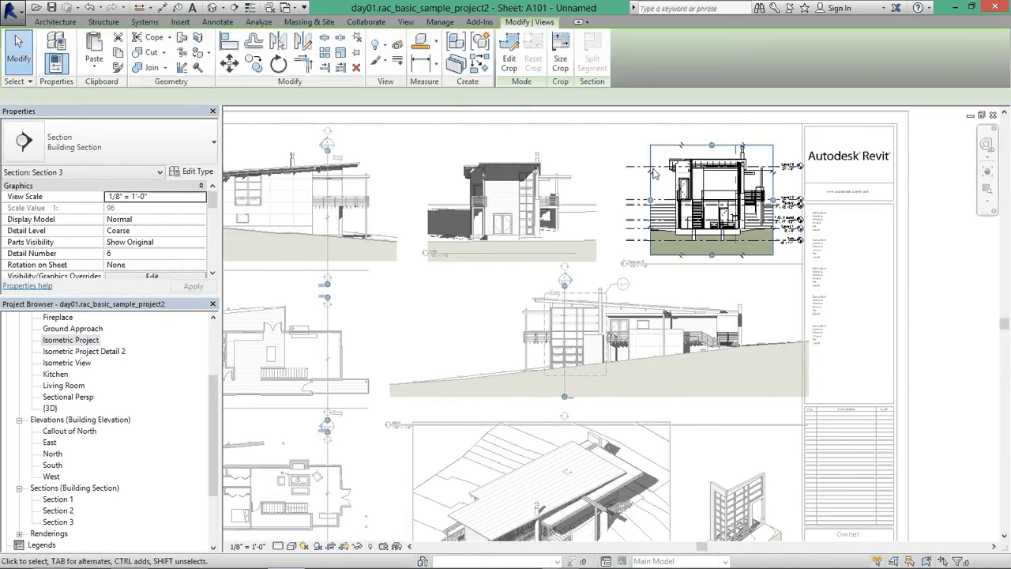
pyautogui.moveTo(633, 203); pyautogui.dragTo(631, 202)
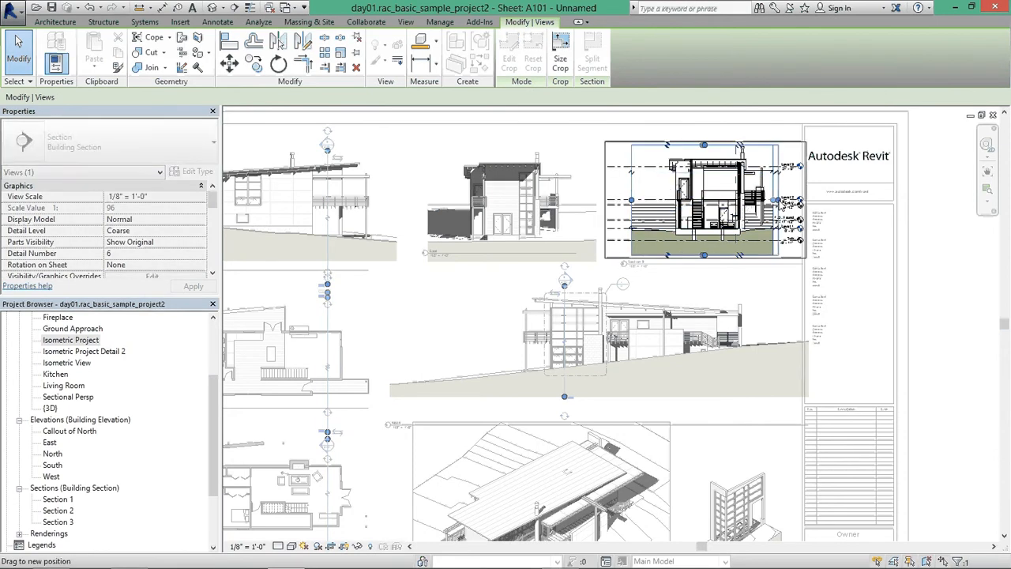
# Try hiding the whole category of the level lines in the Section 3 view, and undo it
pyautogui.click(793, 169)
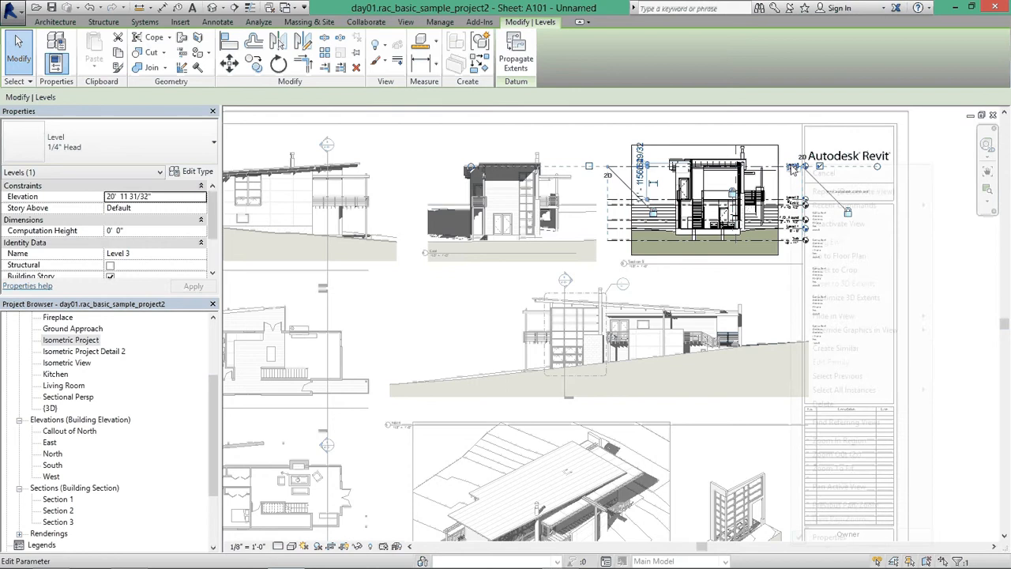
pyautogui.rightClick(792, 167)
pyautogui.moveTo(834, 318)
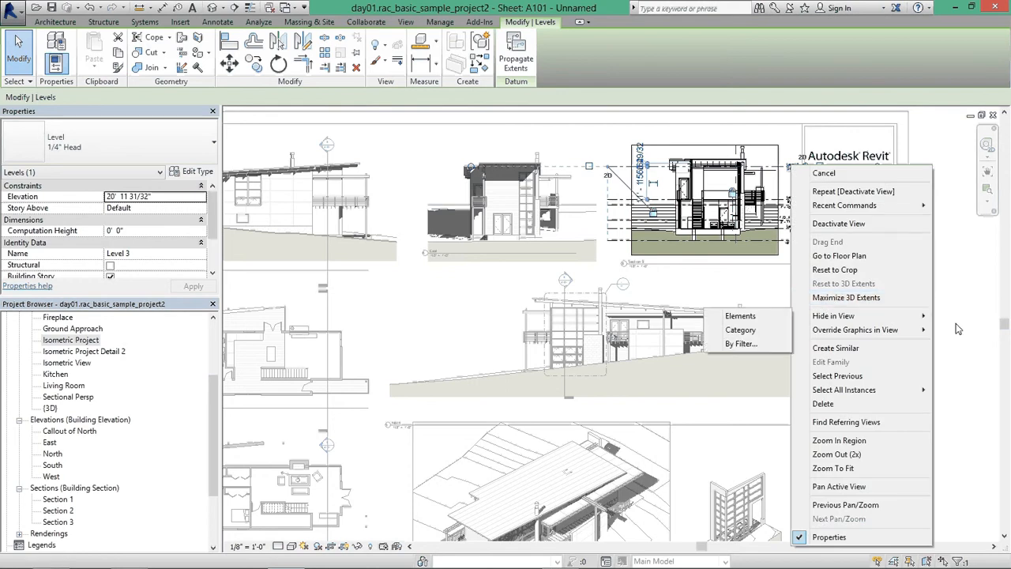
pyautogui.click(739, 328)
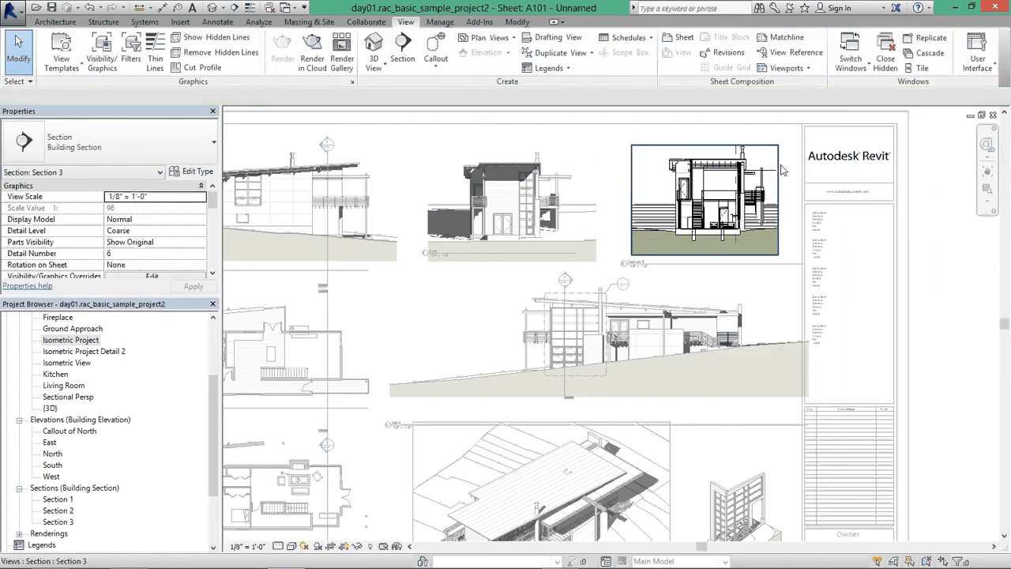
pyautogui.doubleClick(781, 170)
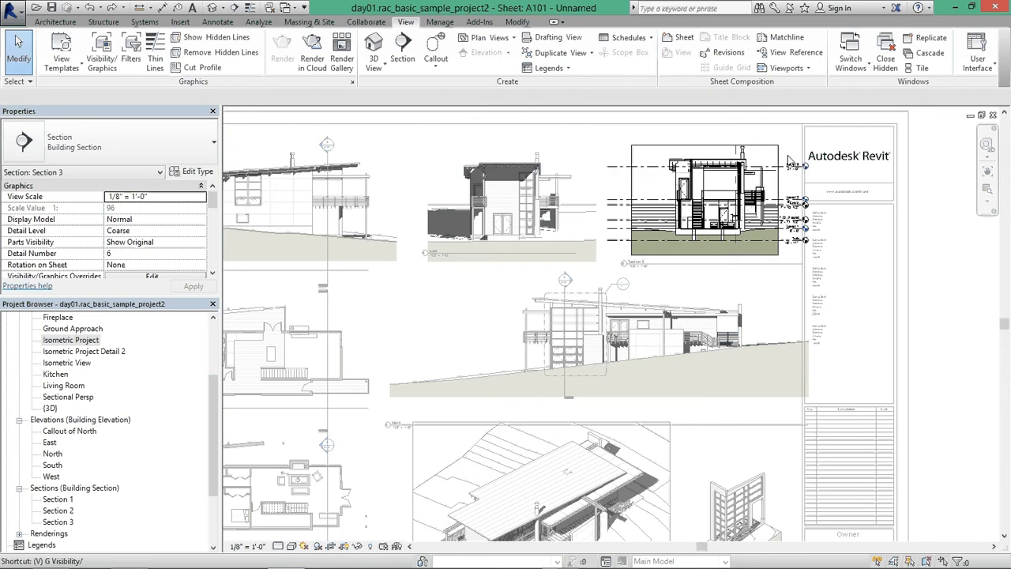
# Turn off the Levels annotation category in the Visibility/Graphic Overrides of Section 3
pyautogui.press('v')
pyautogui.press('g')
pyautogui.click(333, 222)
pyautogui.click(338, 111)
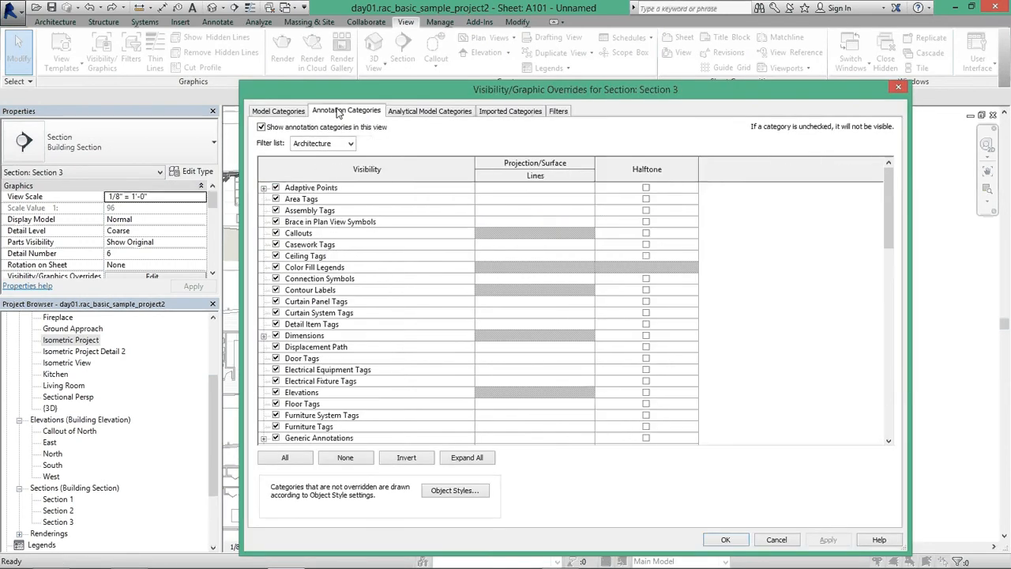
pyautogui.click(337, 268)
pyautogui.press('l')
pyautogui.scroll(-4, 305, 393)
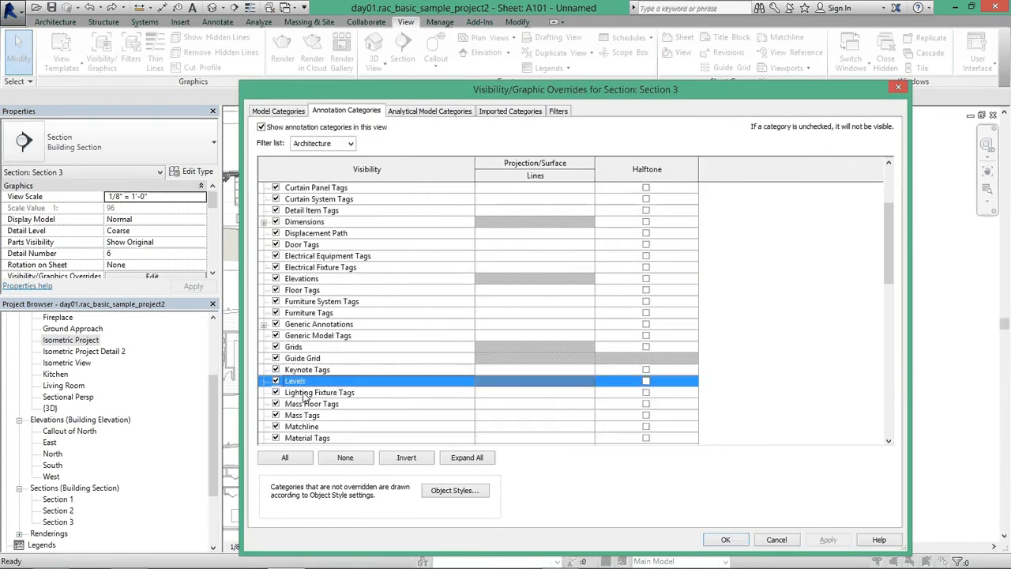
pyautogui.click(275, 381)
pyautogui.click(727, 541)
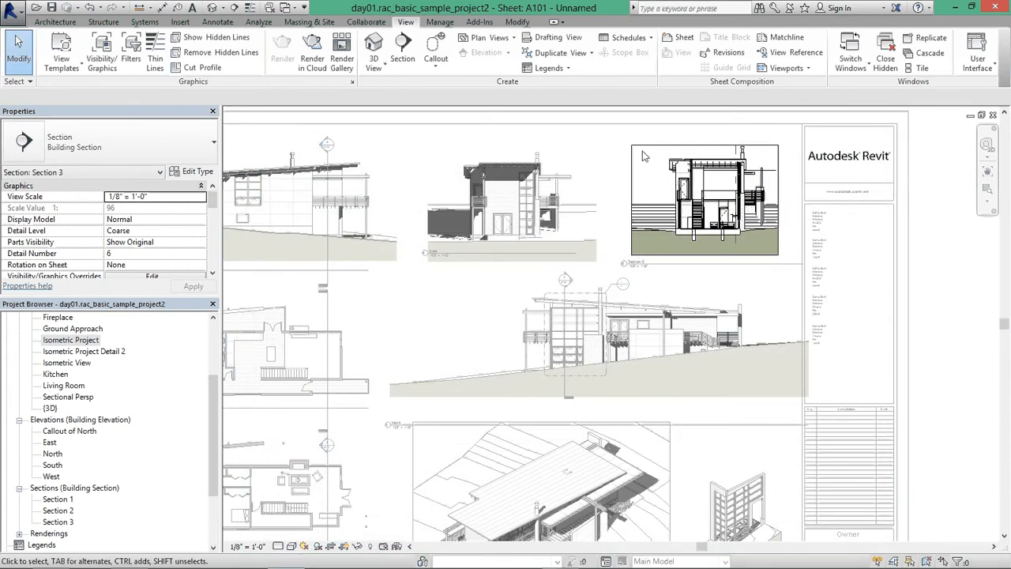
# Move the Section 3 crop region's left edge inward and right edge outward, and hide the crop border before deactivating the view
pyautogui.click(656, 204)
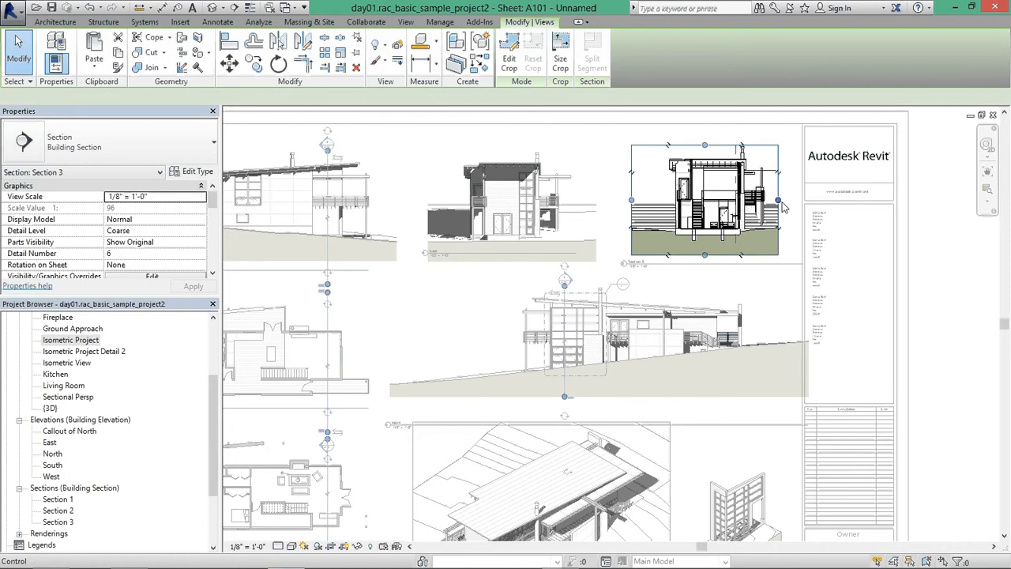
pyautogui.moveTo(631, 200); pyautogui.dragTo(642, 199)
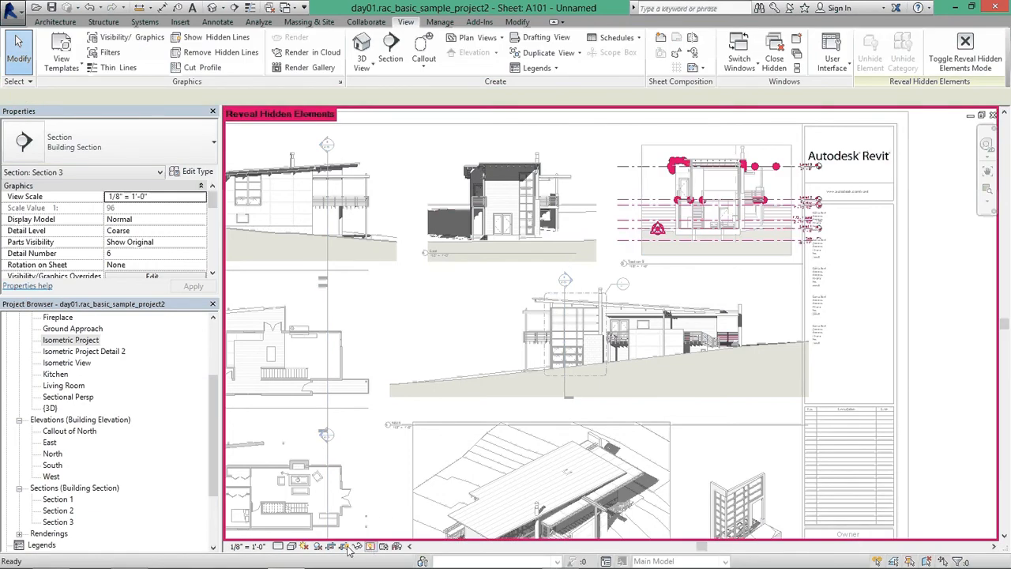
pyautogui.click(348, 549)
pyautogui.rightClick(646, 155)
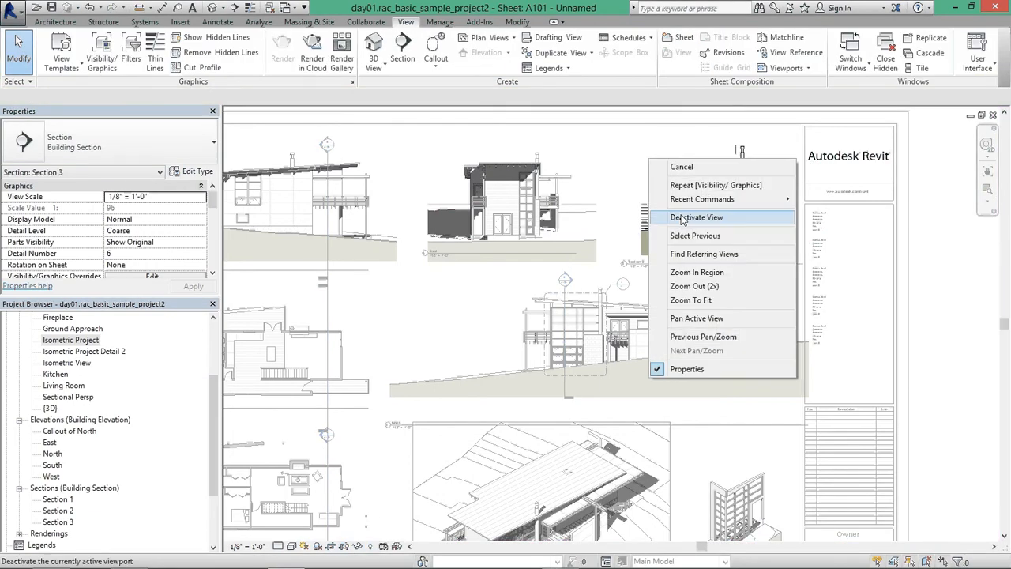
pyautogui.click(683, 208)
# Reposition the Section 3 viewport beside the East elevation so their ground lines align
pyautogui.moveTo(684, 205); pyautogui.dragTo(663, 212)
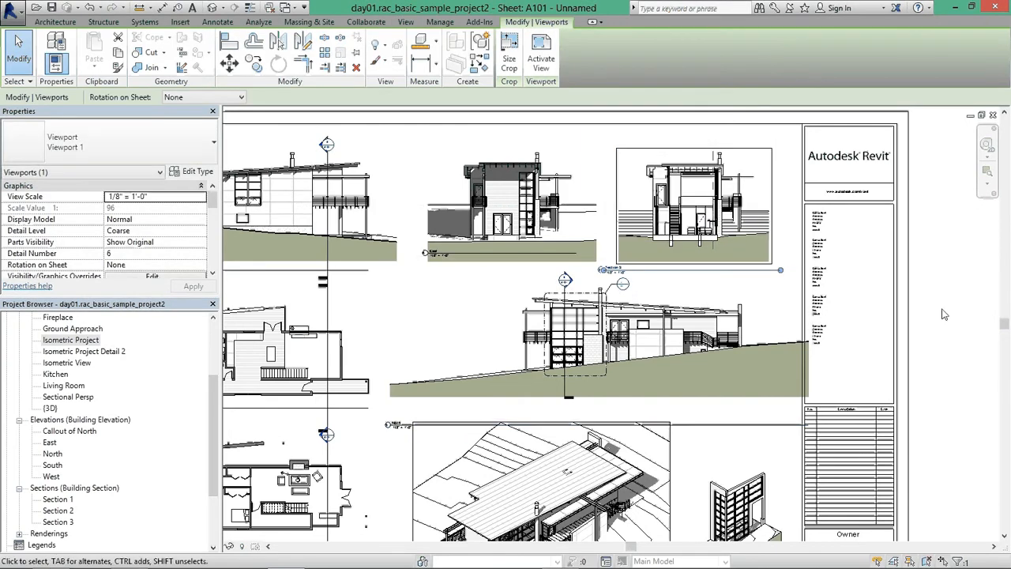
pyautogui.press('Right')
pyautogui.press('Right')
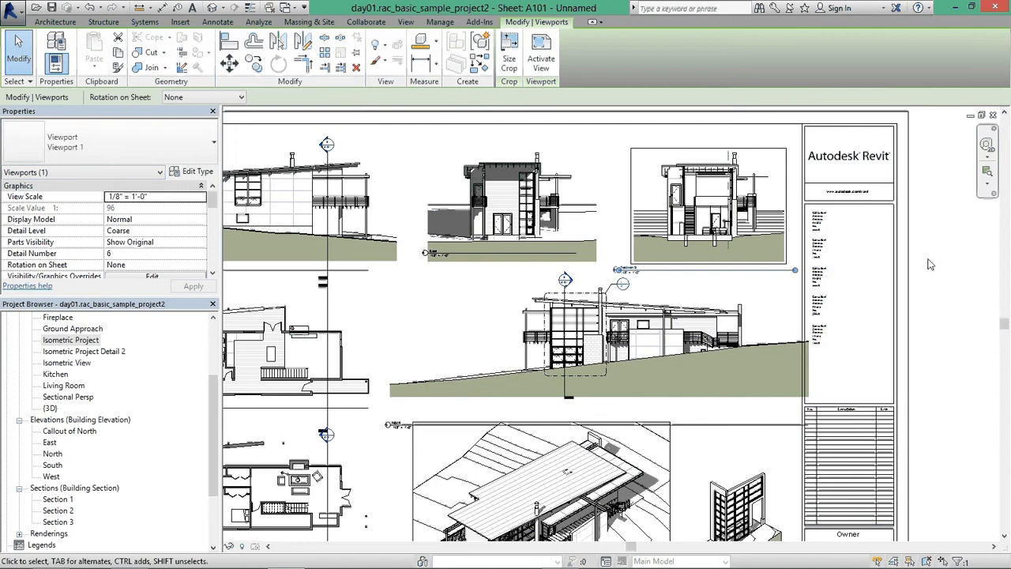
pyautogui.press('Escape')
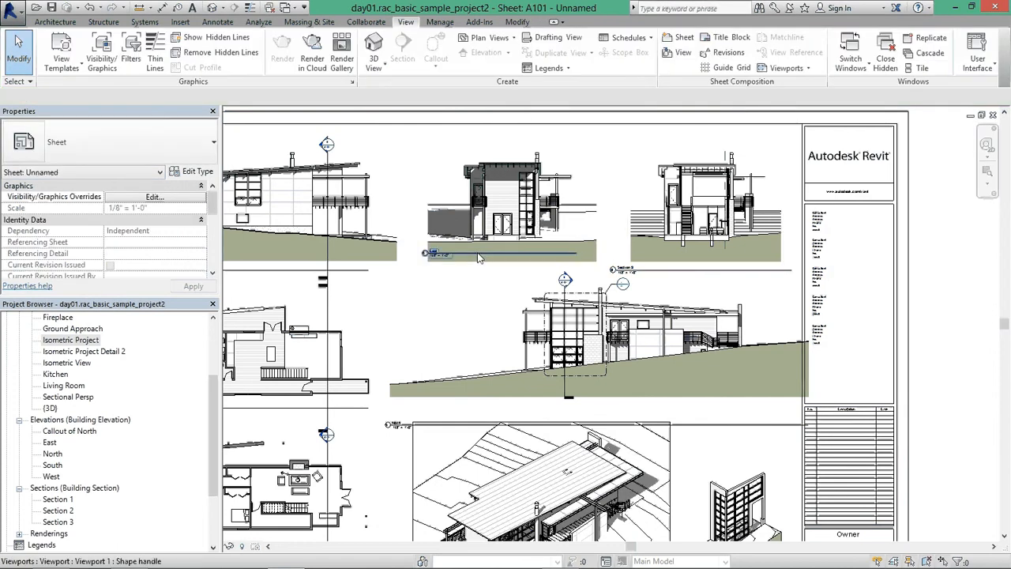
# Lower the East elevation's view title into line with the titles in its row, and shift Section 3's title under its view
pyautogui.click(478, 257)
pyautogui.moveTo(477, 256); pyautogui.dragTo(481, 278)
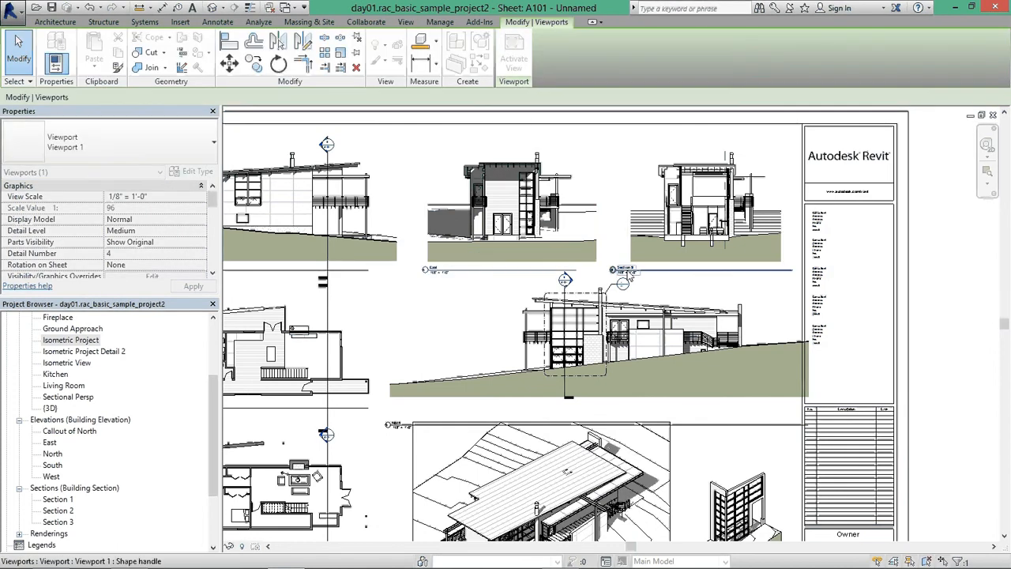
pyautogui.click(671, 272)
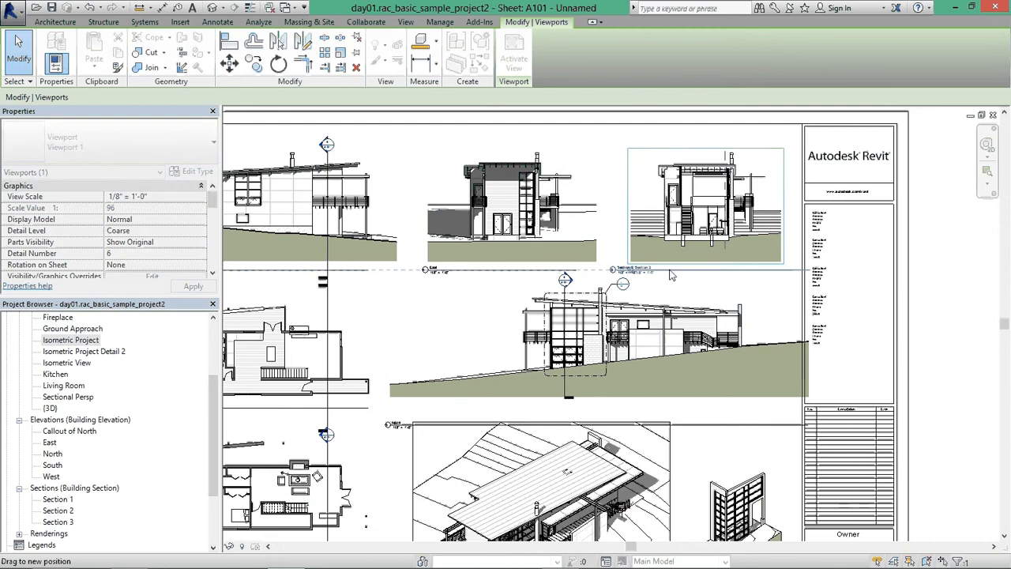
pyautogui.moveTo(672, 275); pyautogui.dragTo(672, 275)
# Resize the title lines of Section 3 and the East elevation to match the widths of their views
pyautogui.click(681, 254)
pyautogui.moveTo(810, 271); pyautogui.dragTo(783, 273)
pyautogui.click(588, 273)
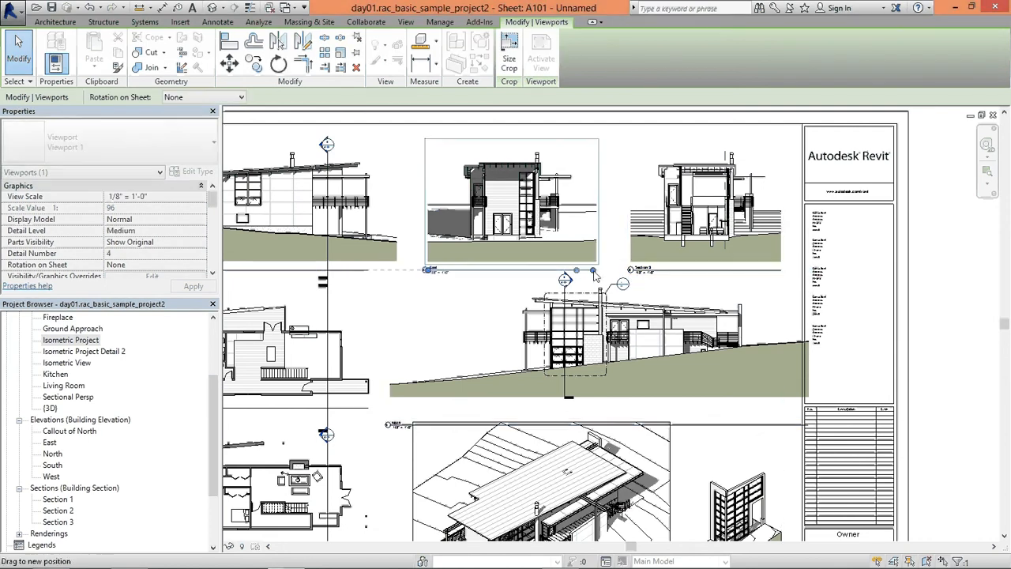
pyautogui.moveTo(595, 274); pyautogui.dragTo(598, 271)
pyautogui.click(906, 308)
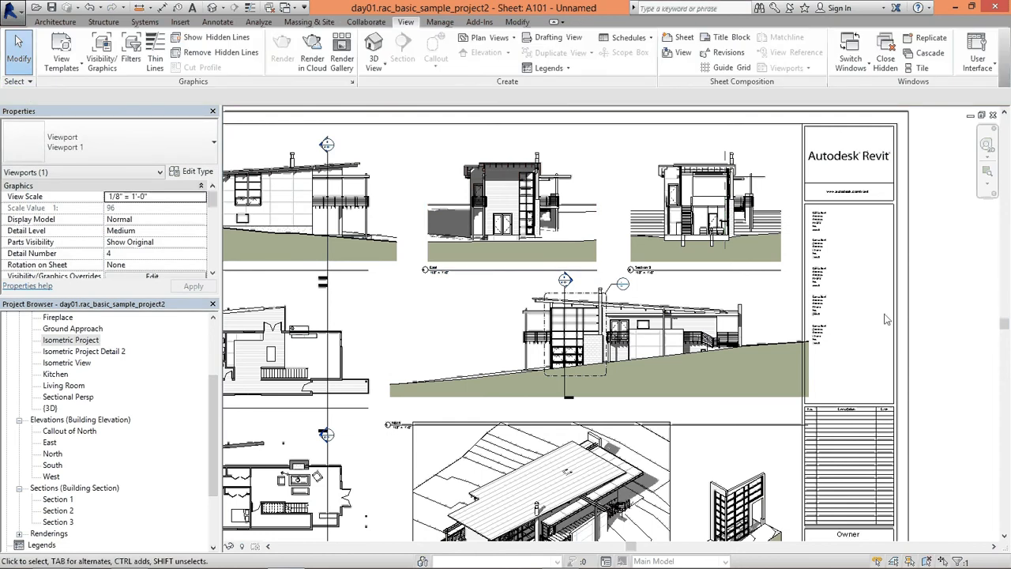
pyautogui.scroll(-1, 883, 314)
pyautogui.moveTo(884, 315); pyautogui.dragTo(801, 208, button='middle')
pyautogui.moveTo(678, 264); pyautogui.dragTo(689, 307, button='middle')
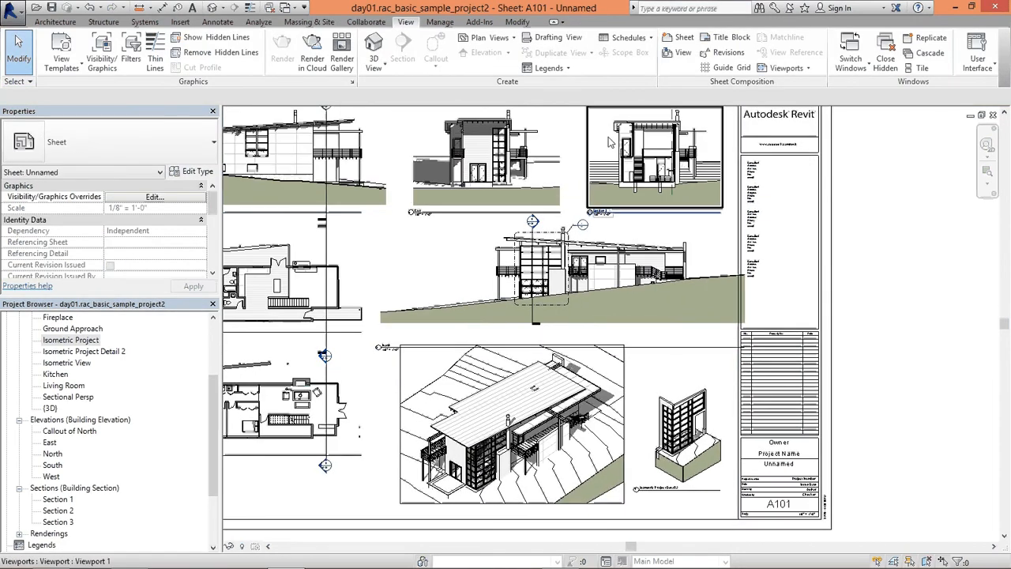
pyautogui.click(598, 140)
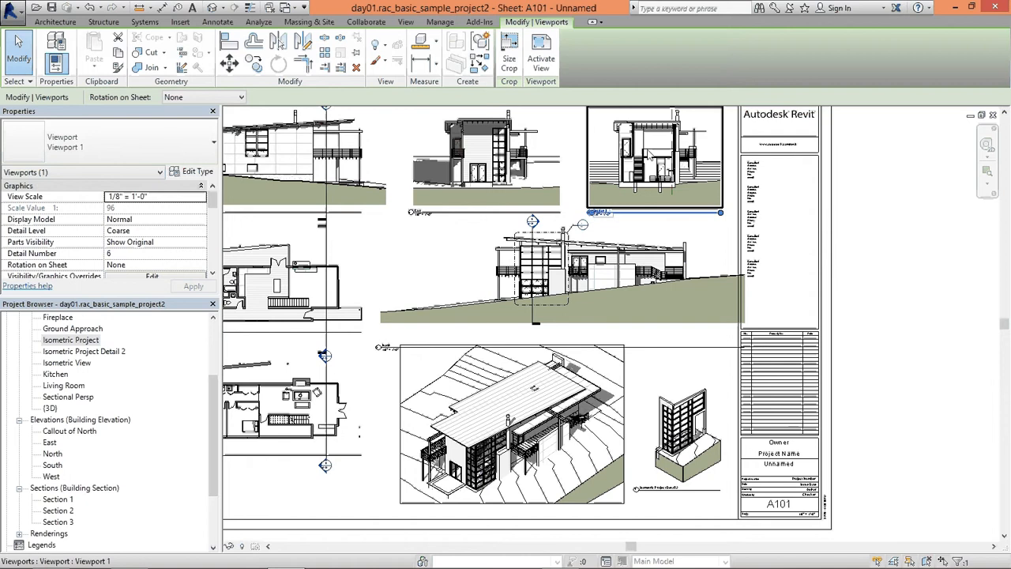
pyautogui.doubleClick(607, 143)
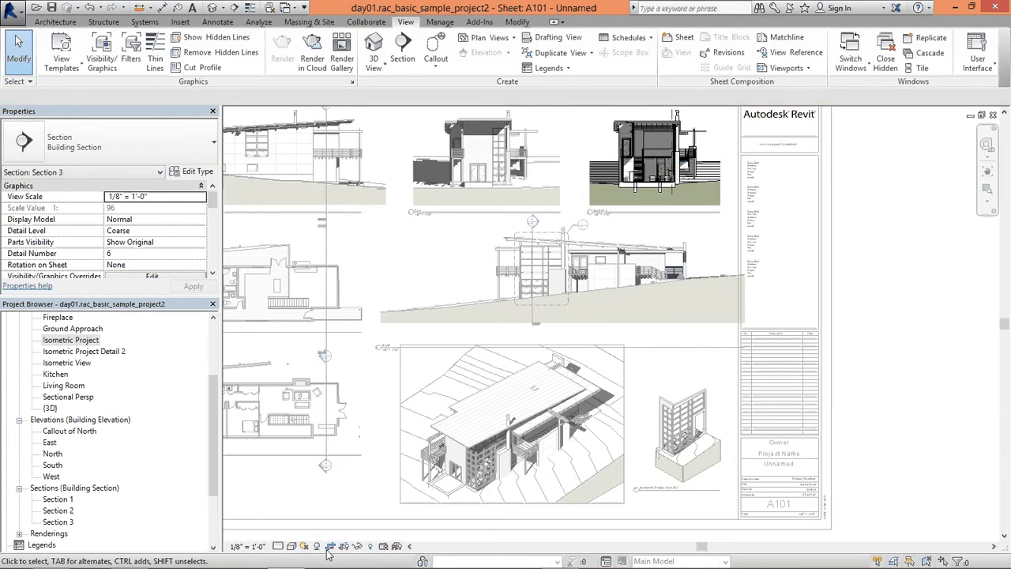
pyautogui.rightClick(604, 141)
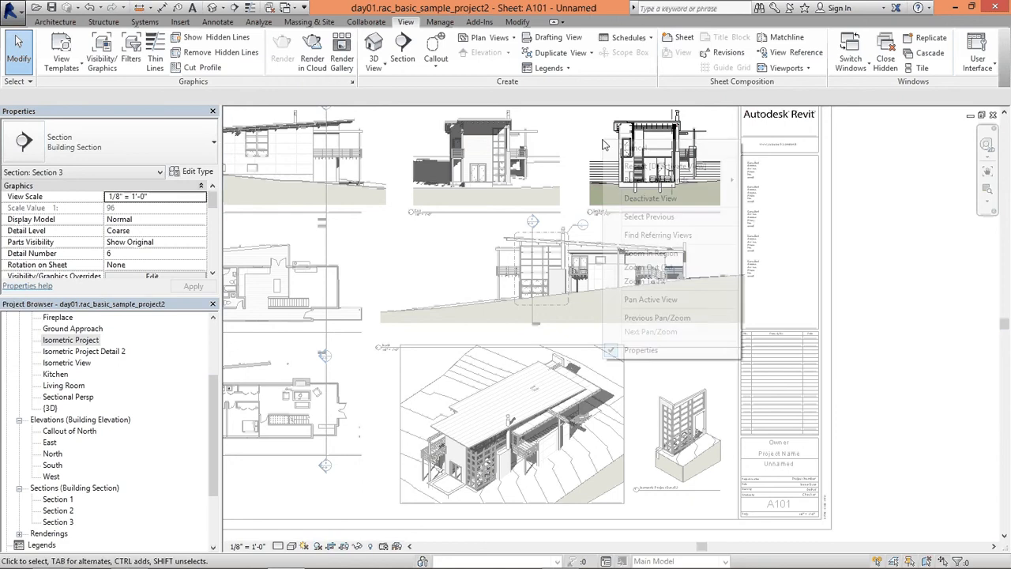
pyautogui.click(650, 199)
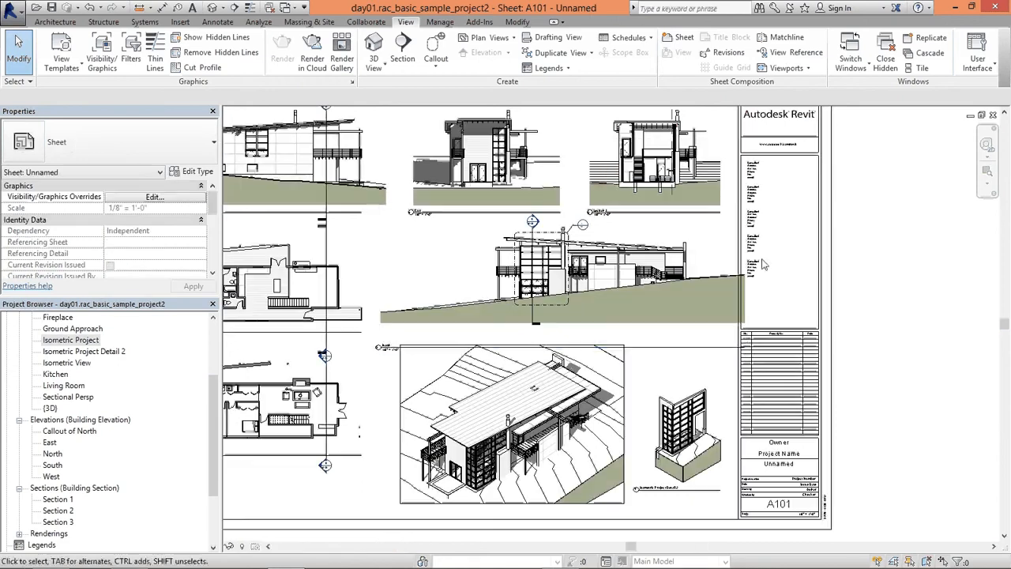
# Activate the North elevation viewport and narrow its crop region to align with the outer edges of the two views above
pyautogui.doubleClick(440, 275)
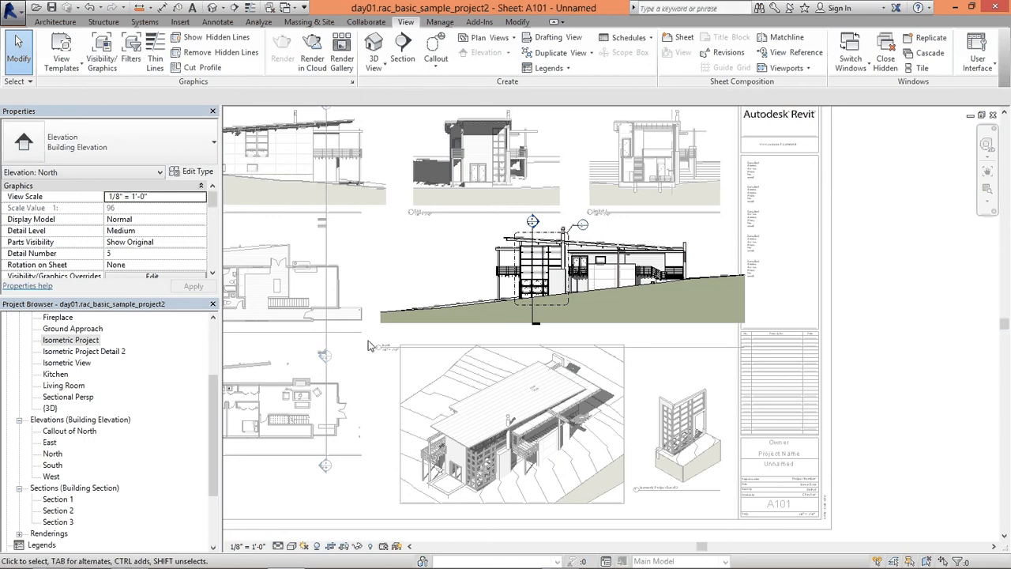
pyautogui.click(395, 265)
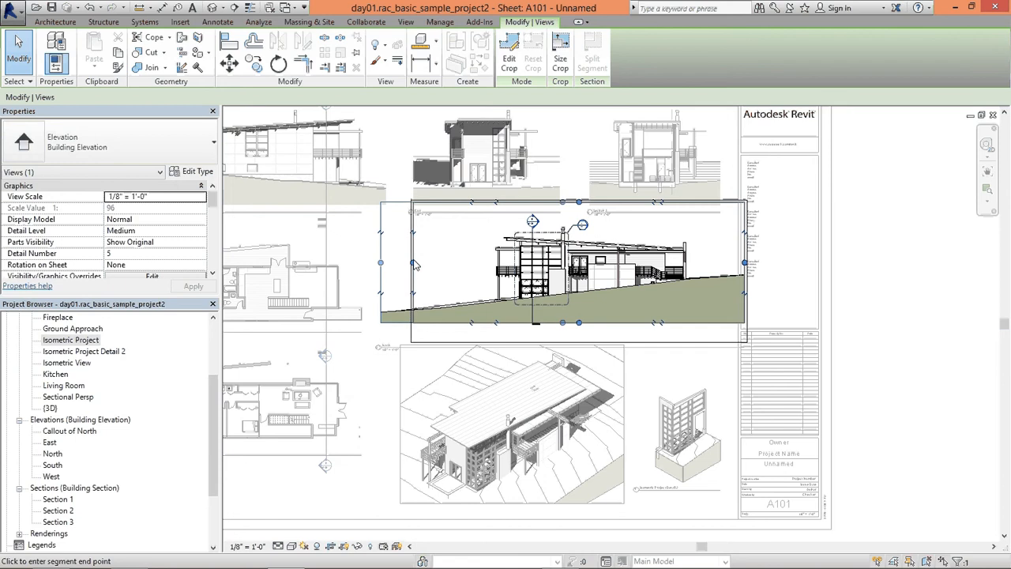
pyautogui.moveTo(415, 266); pyautogui.dragTo(413, 265)
pyautogui.moveTo(745, 265); pyautogui.dragTo(722, 269)
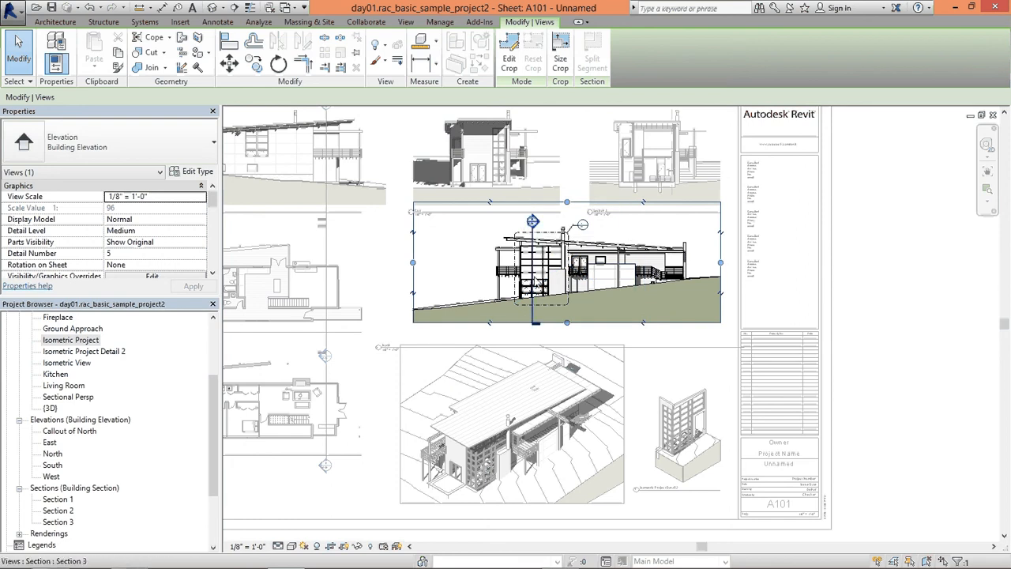
# Hide the section markers' whole category and the crop region in the North elevation, and deactivate the view
pyautogui.rightClick(534, 221)
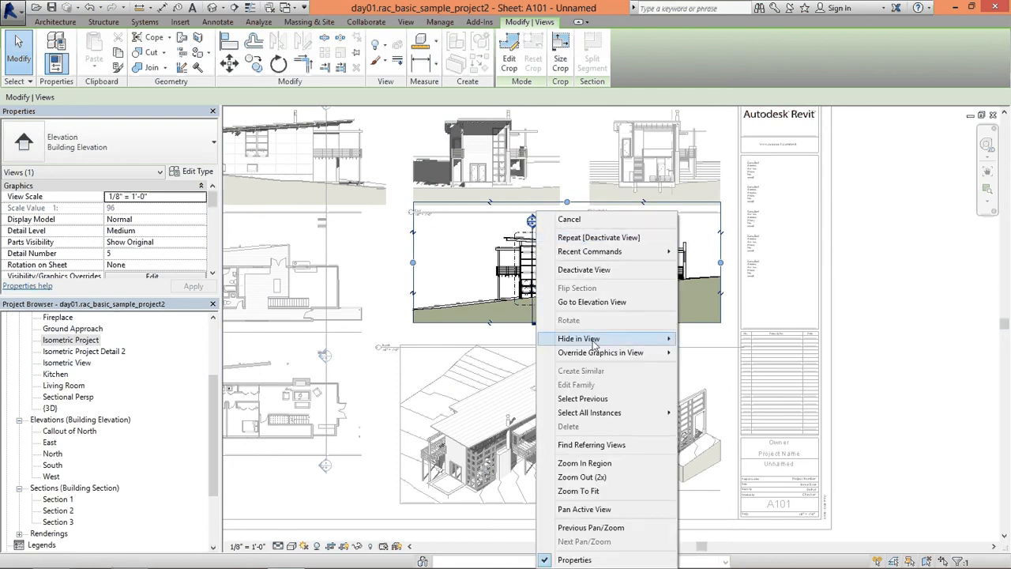
pyautogui.moveTo(672, 345)
pyautogui.click(721, 339)
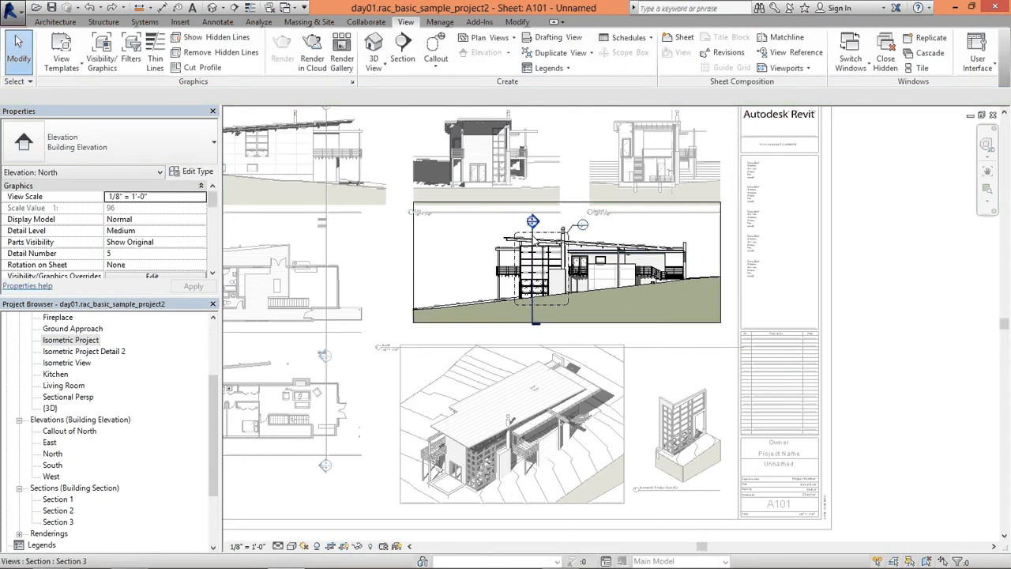
pyautogui.click(532, 217)
pyautogui.rightClick(530, 211)
pyautogui.moveTo(584, 339)
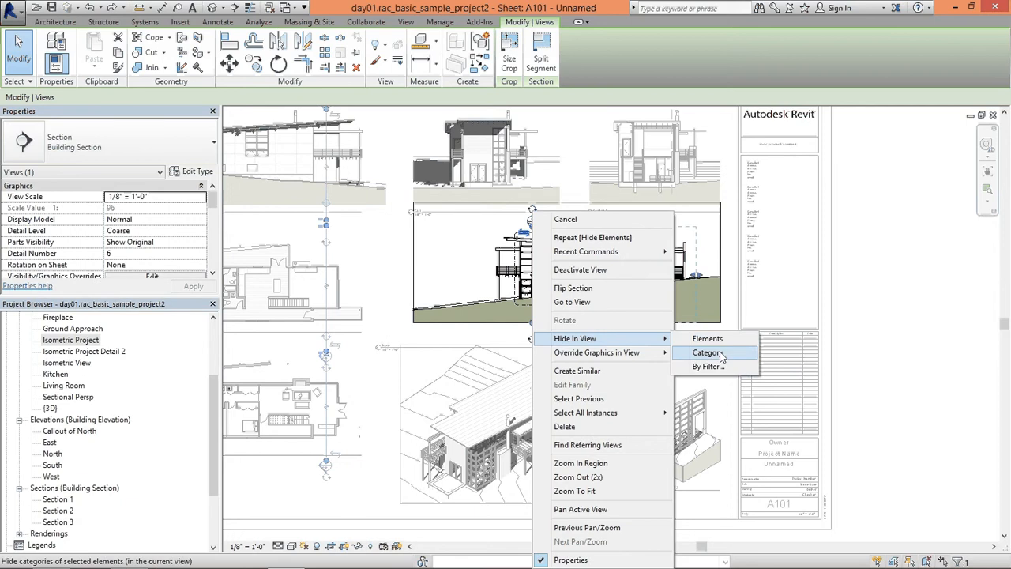
pyautogui.click(711, 350)
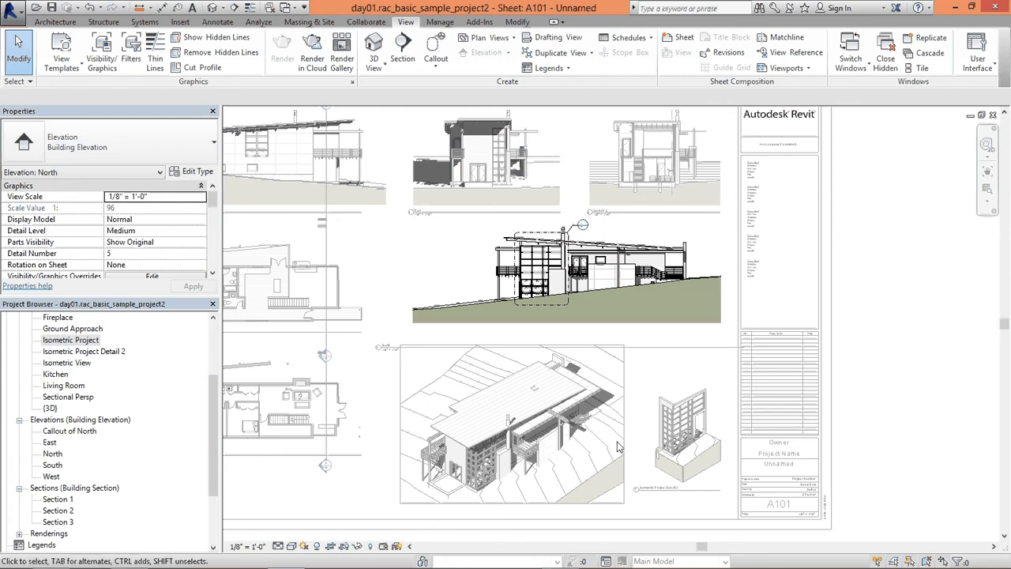
pyautogui.rightClick(709, 252)
pyautogui.click(778, 313)
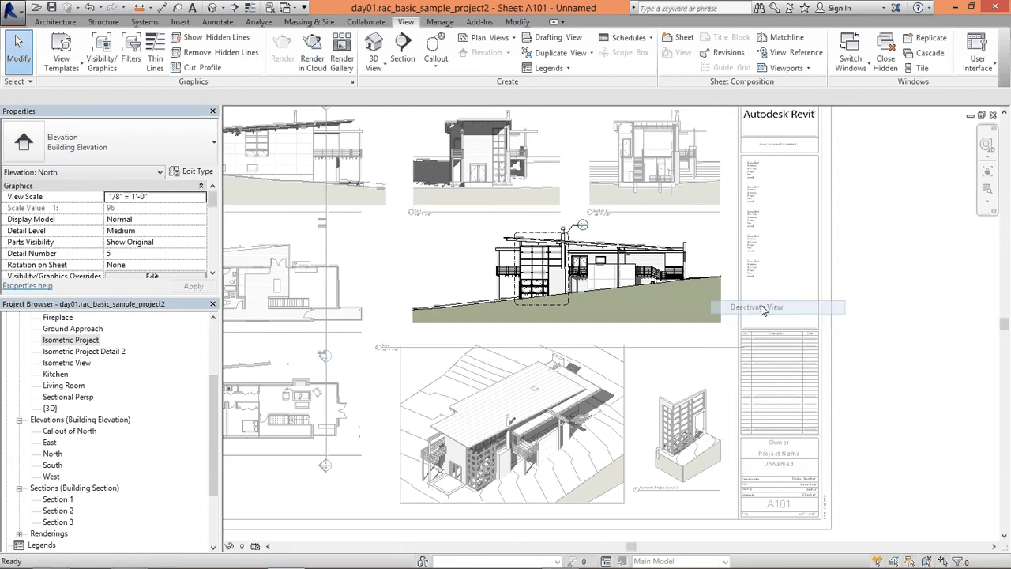
# Nudge the North elevation viewport down and fit its title directly beneath, shortening the title line to the view's width
pyautogui.press('Down')
pyautogui.press('Down')
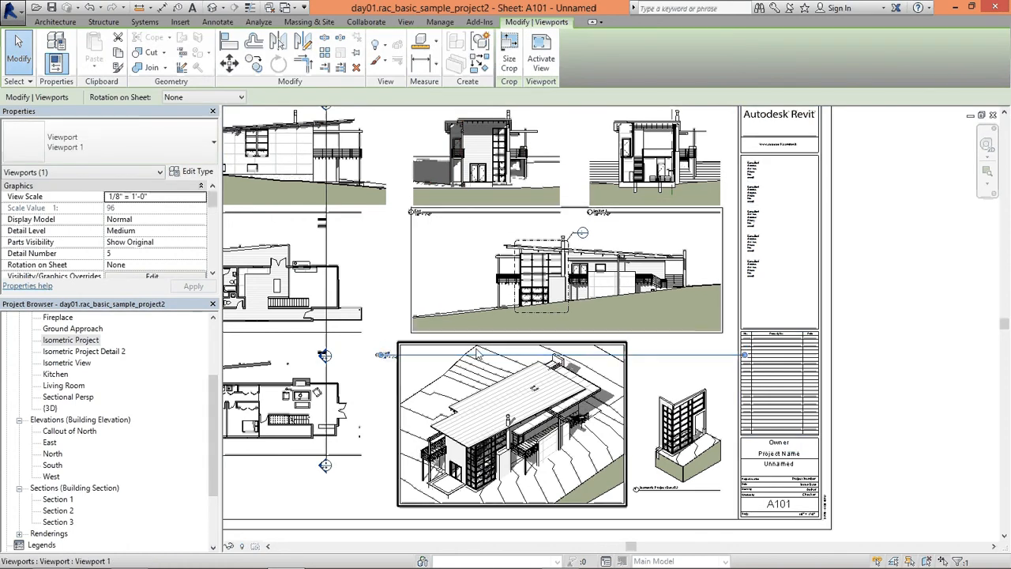
pyautogui.click(384, 332)
pyautogui.moveTo(412, 355); pyautogui.dragTo(441, 343)
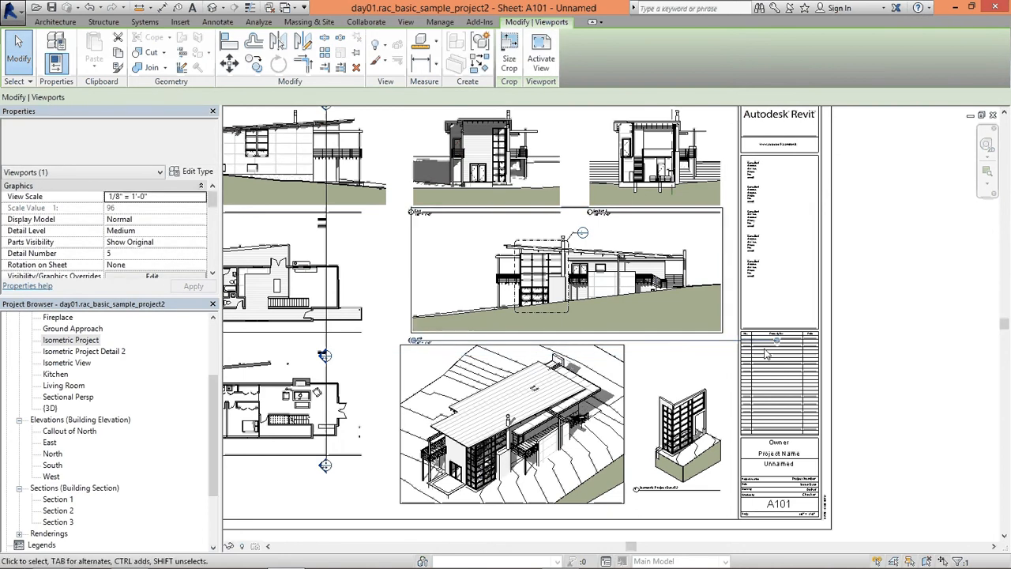
pyautogui.moveTo(777, 340); pyautogui.dragTo(721, 340)
pyautogui.click(853, 360)
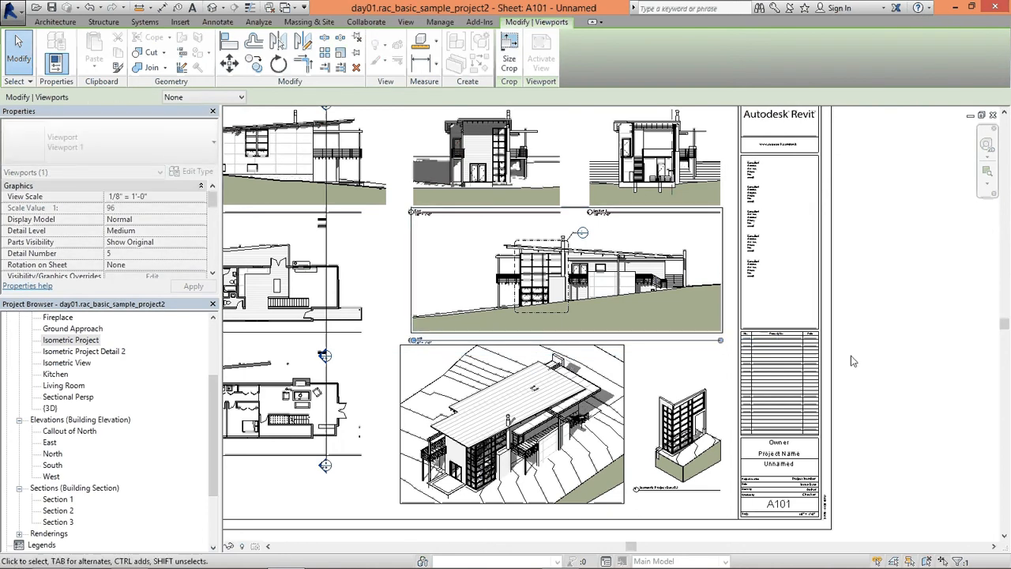
# Activate the Isometric Project Detail 2 viewport, set its view scale to 1/4" = 1'-0", and deactivate the view
pyautogui.moveTo(717, 402); pyautogui.dragTo(666, 336, button='middle')
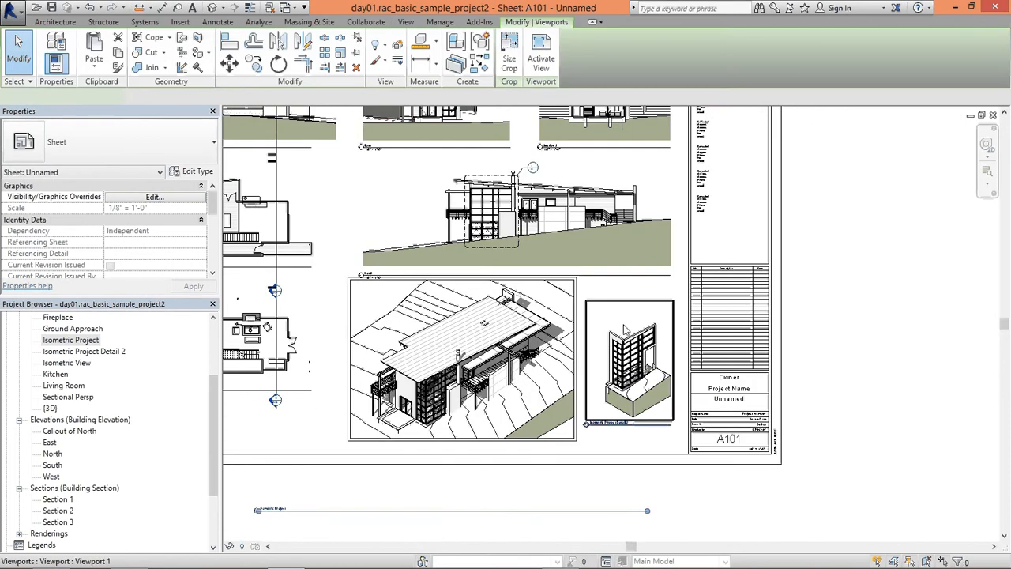
pyautogui.doubleClick(632, 320)
pyautogui.click(260, 545)
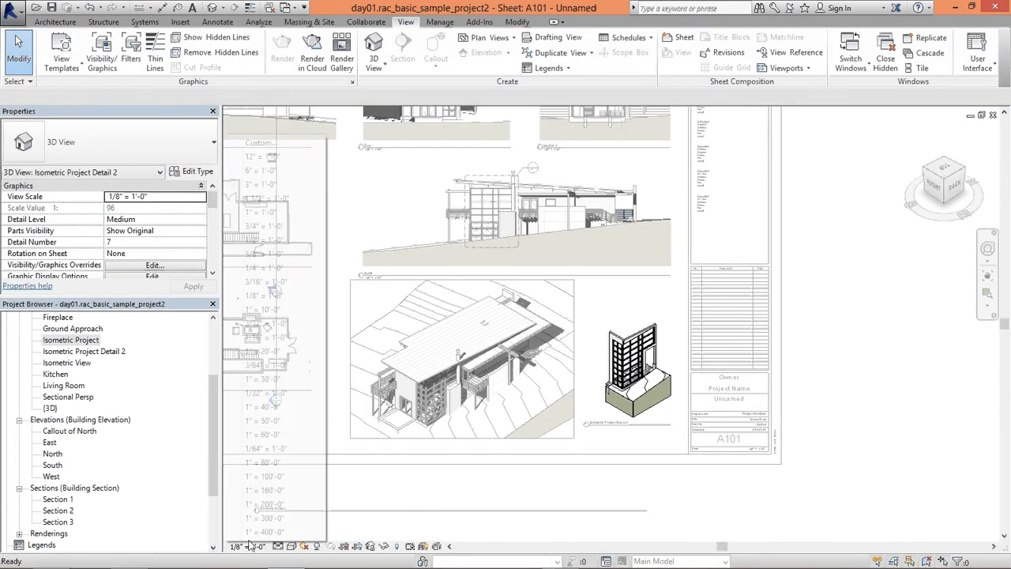
pyautogui.click(268, 270)
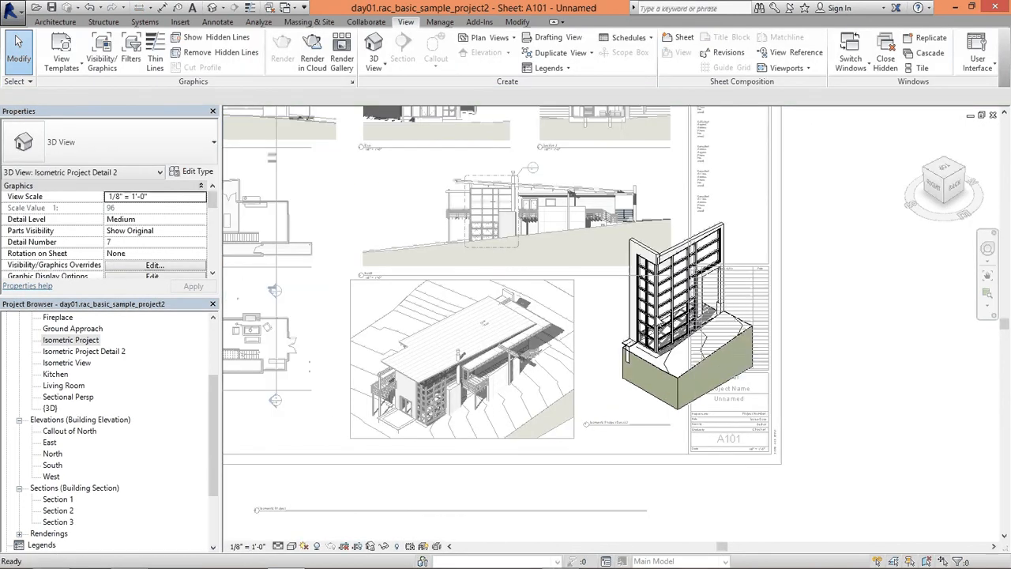
pyautogui.rightClick(604, 330)
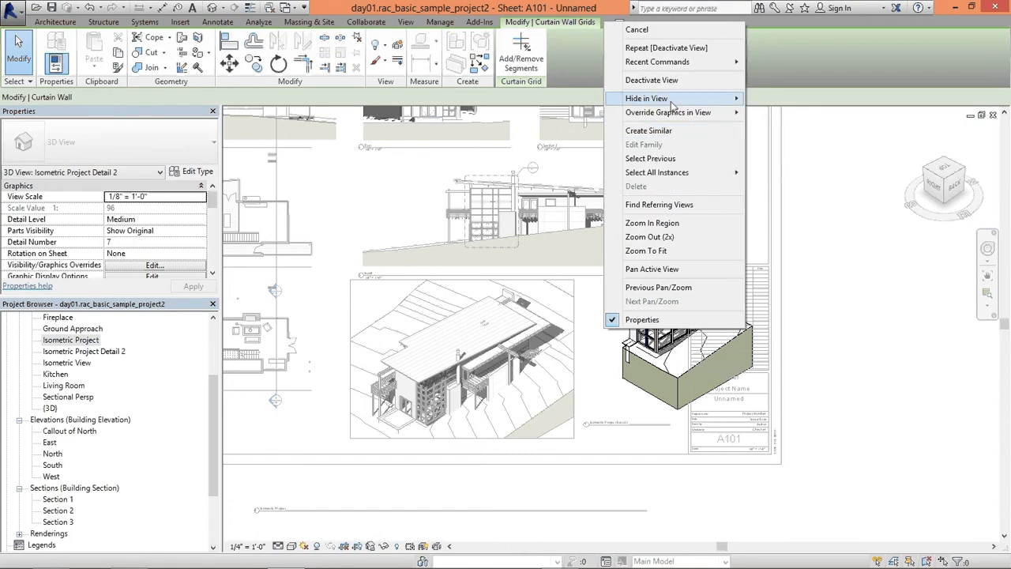
pyautogui.click(652, 80)
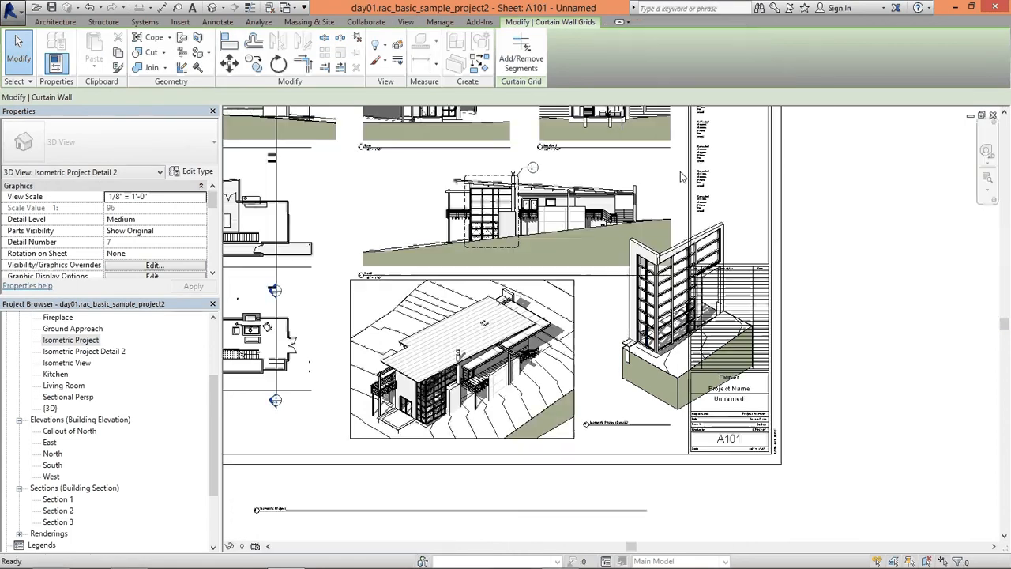
# Move the Isometric Project Detail 2 viewport beside the isometric project view, and raise the North elevation slightly to make room
pyautogui.moveTo(614, 341); pyautogui.dragTo(630, 319)
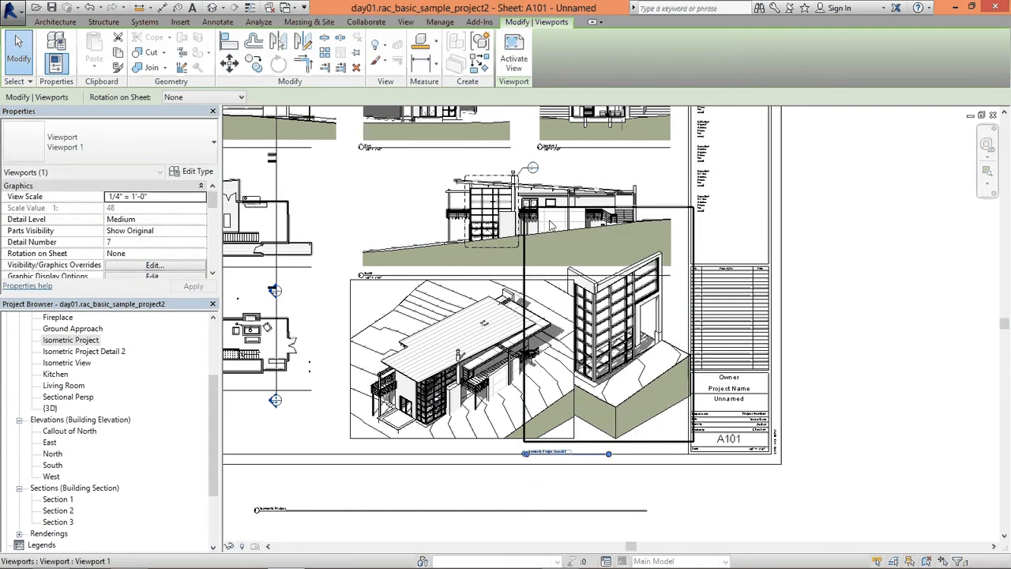
pyautogui.click(522, 174)
pyautogui.moveTo(570, 208); pyautogui.dragTo(570, 200)
pyautogui.click(806, 286)
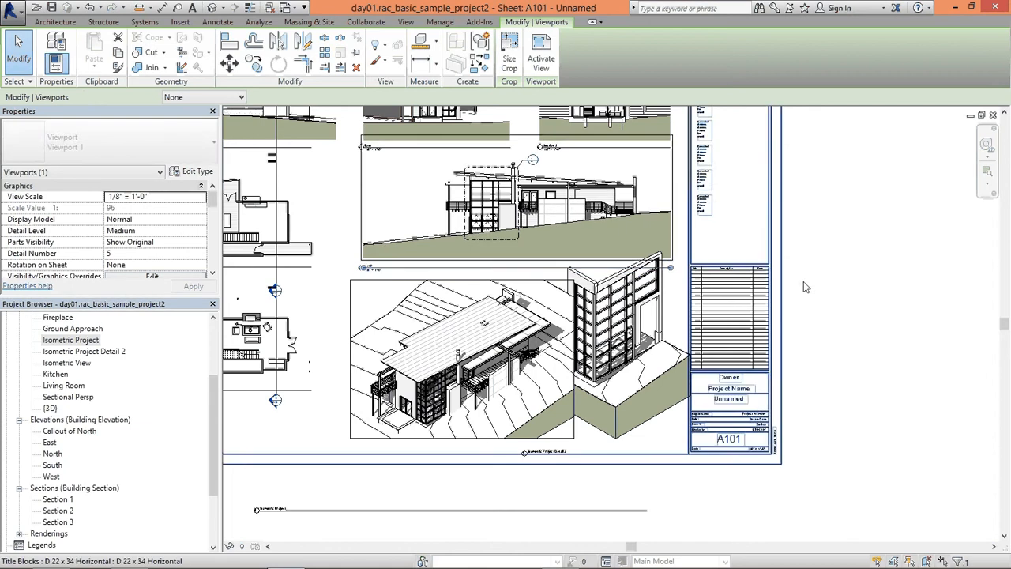
pyautogui.click(531, 353)
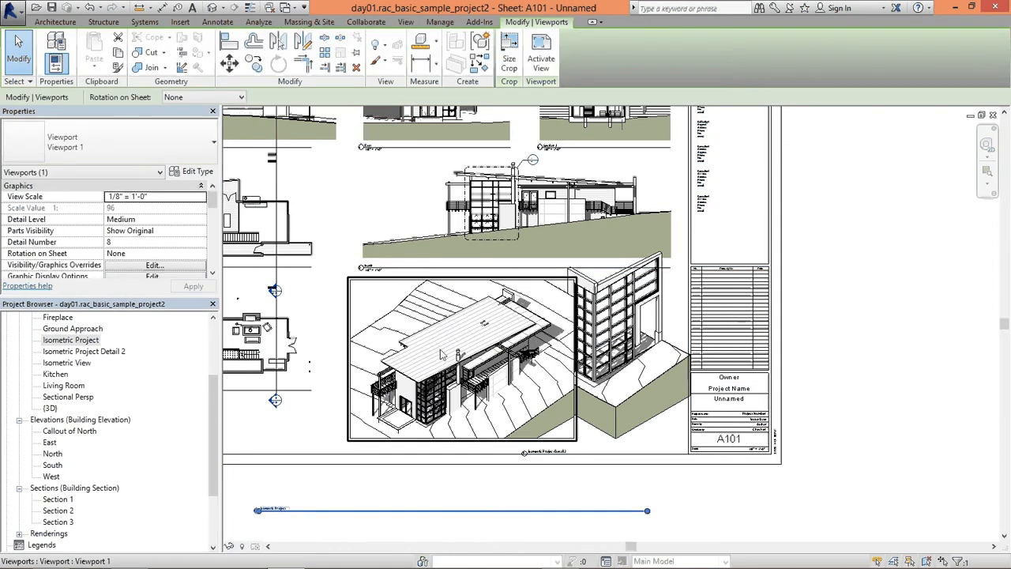
pyautogui.click(406, 217)
pyautogui.press('Escape')
pyautogui.scroll(-1, 759, 332)
pyautogui.moveTo(760, 331); pyautogui.dragTo(791, 348, button='middle')
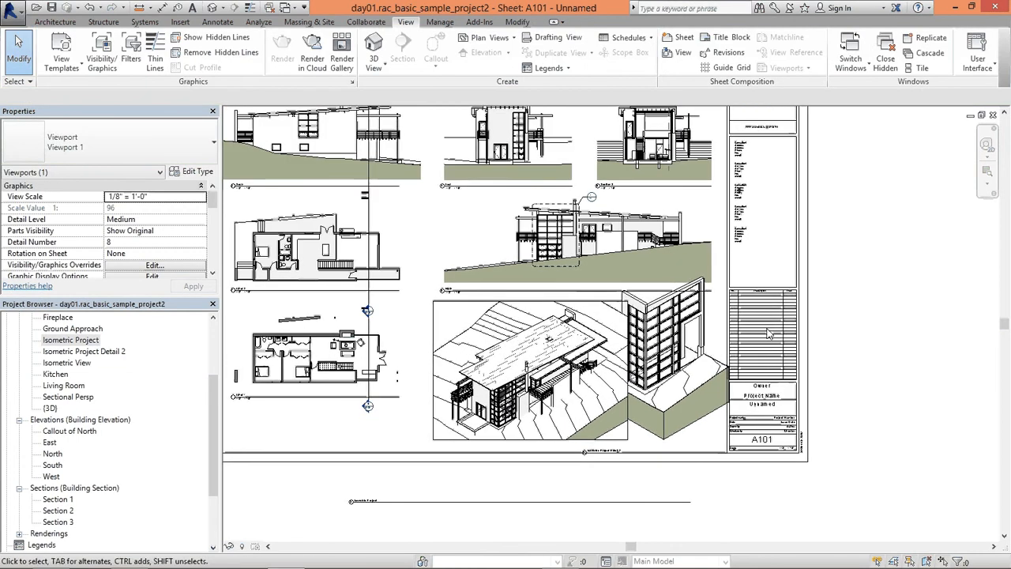
# Activate the Level 2 floor plan viewport, hide the section marker's whole category in it, and deactivate the view
pyautogui.moveTo(616, 320); pyautogui.dragTo(660, 332, button='middle')
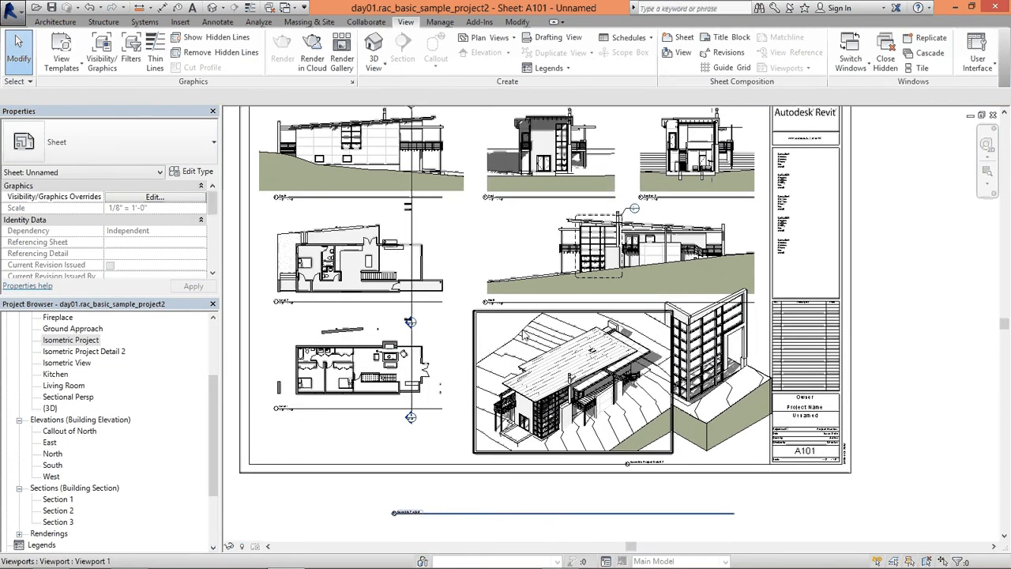
pyautogui.click(706, 343)
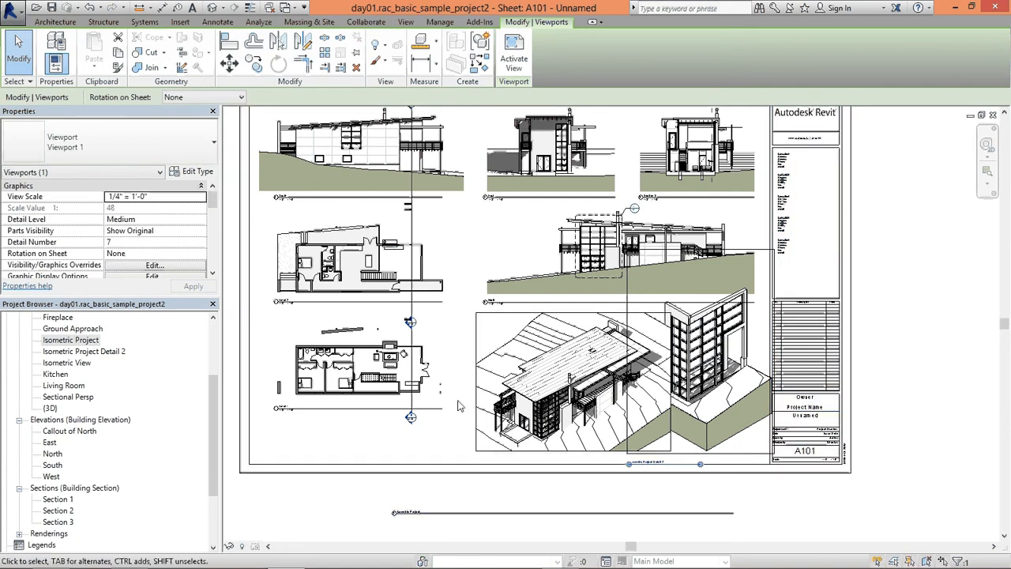
pyautogui.doubleClick(426, 285)
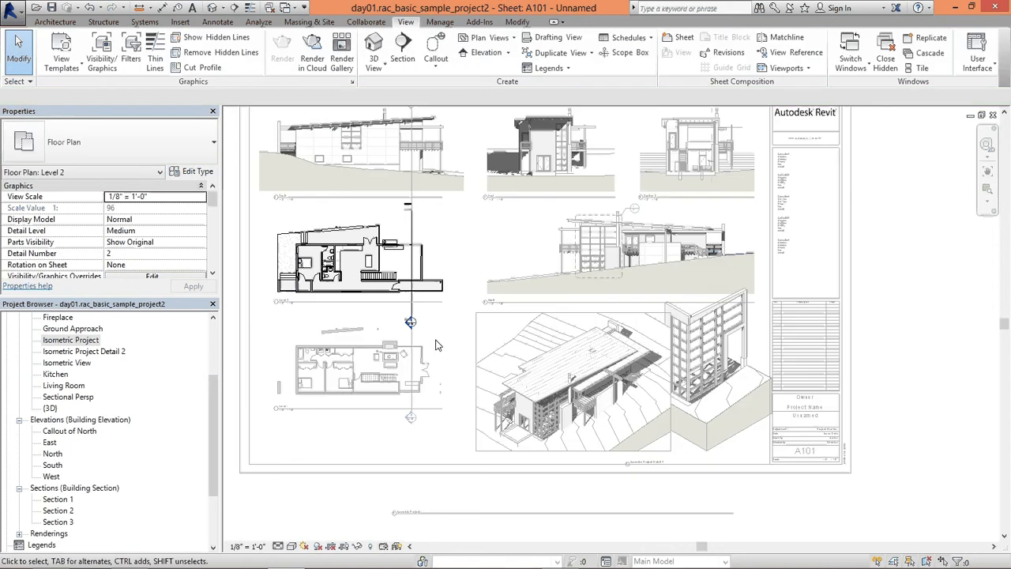
pyautogui.click(411, 210)
pyautogui.rightClick(412, 212)
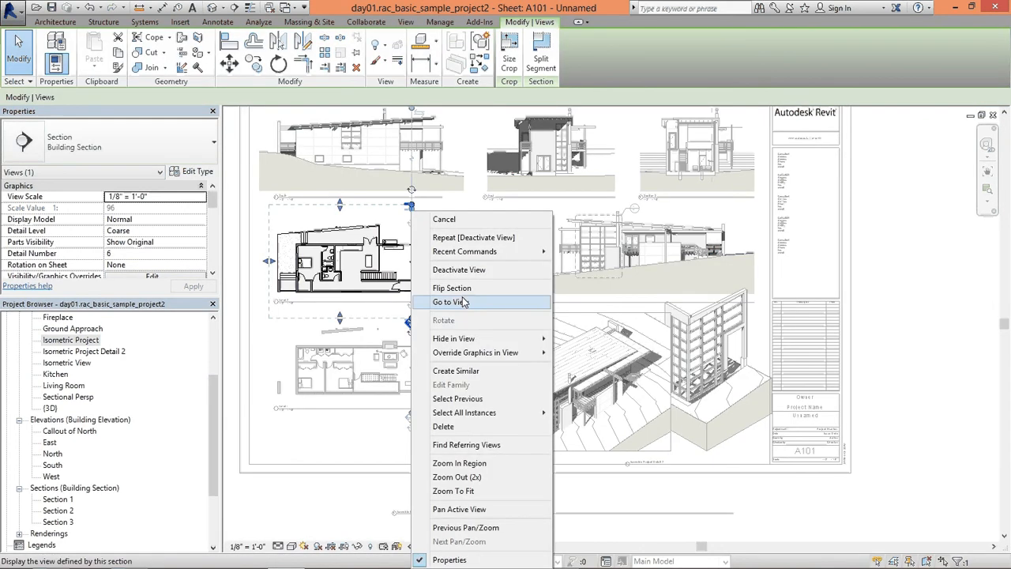
pyautogui.moveTo(483, 339)
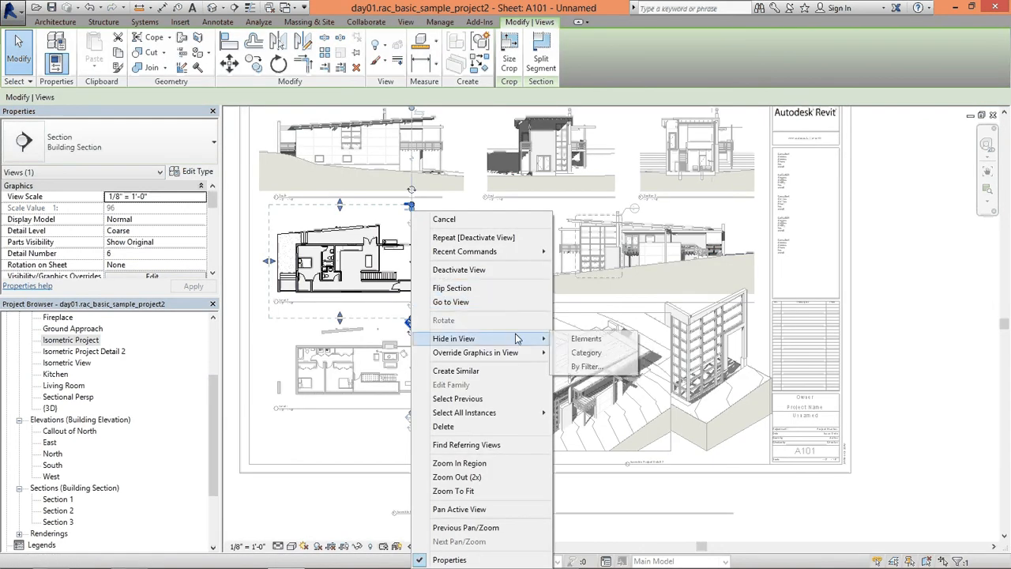
pyautogui.click(585, 354)
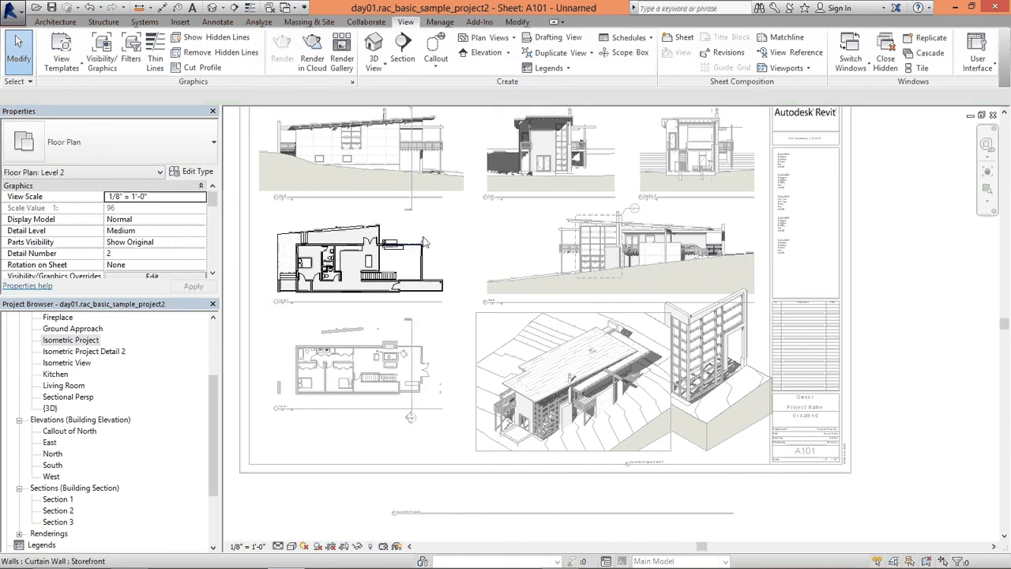
pyautogui.rightClick(431, 220)
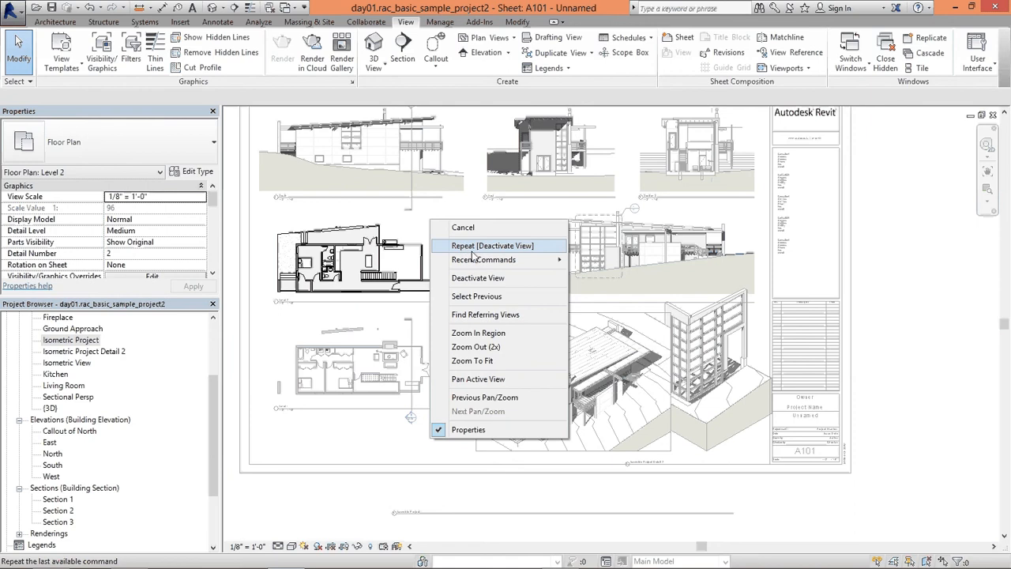
pyautogui.click(476, 278)
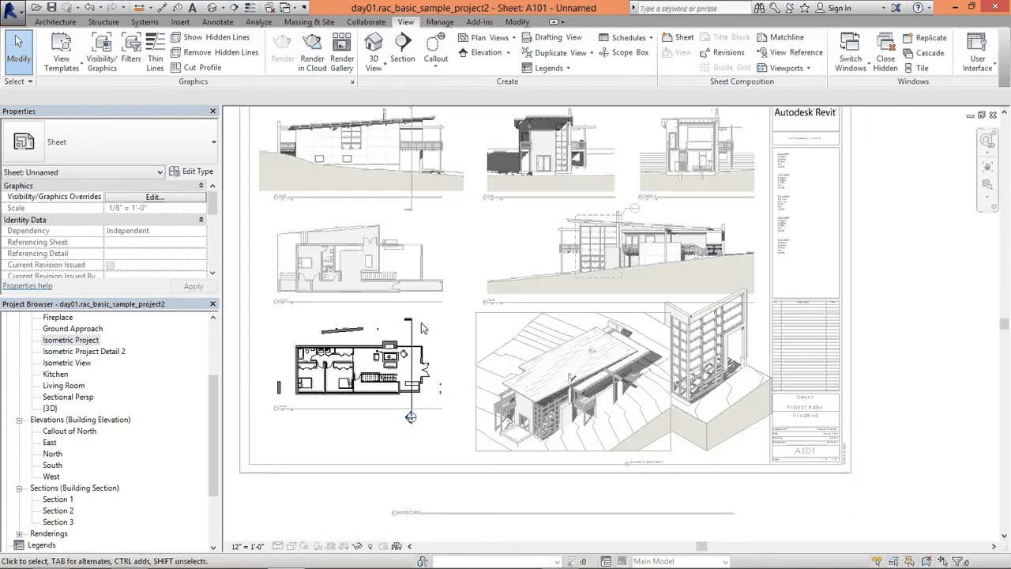
# Hide the section marker's whole category in the Level 1 floor plan viewport and deactivate the view
pyautogui.click(411, 328)
pyautogui.rightClick(410, 210)
pyautogui.moveTo(506, 338)
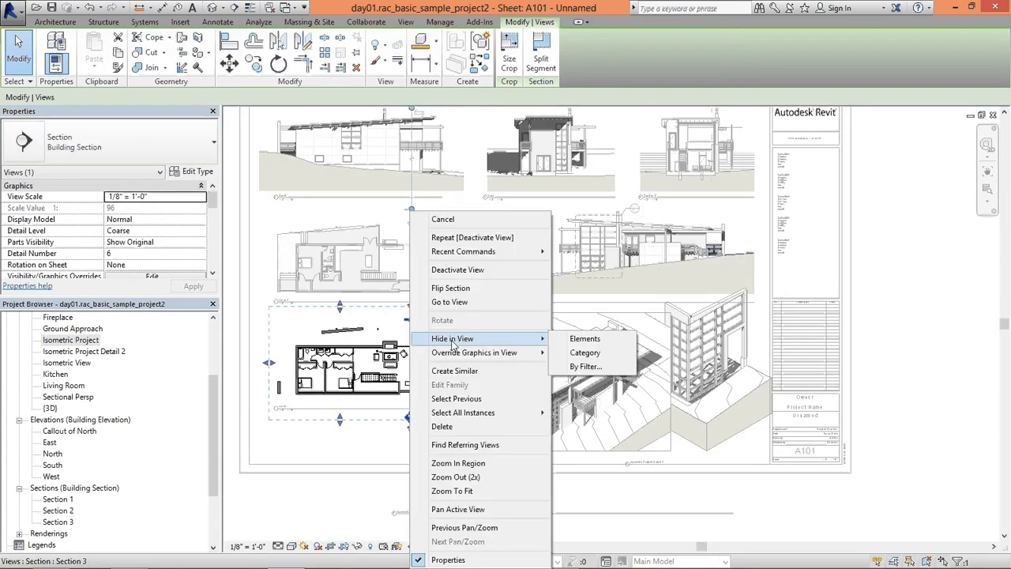
pyautogui.click(604, 355)
pyautogui.rightClick(431, 335)
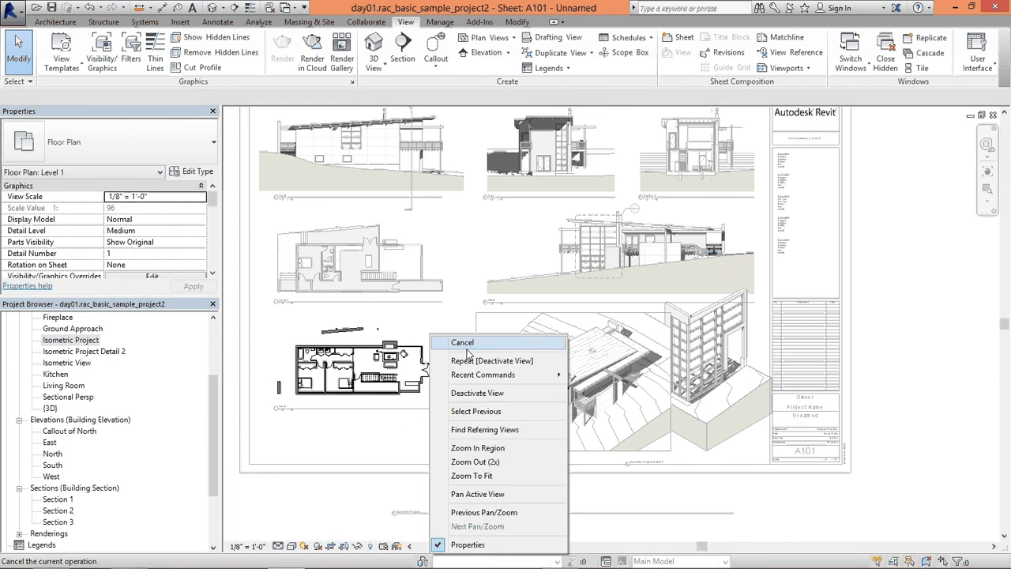
pyautogui.click(478, 393)
# Activate the South elevation viewport, hide the section line's whole category in it, and deactivate the view
pyautogui.click(446, 217)
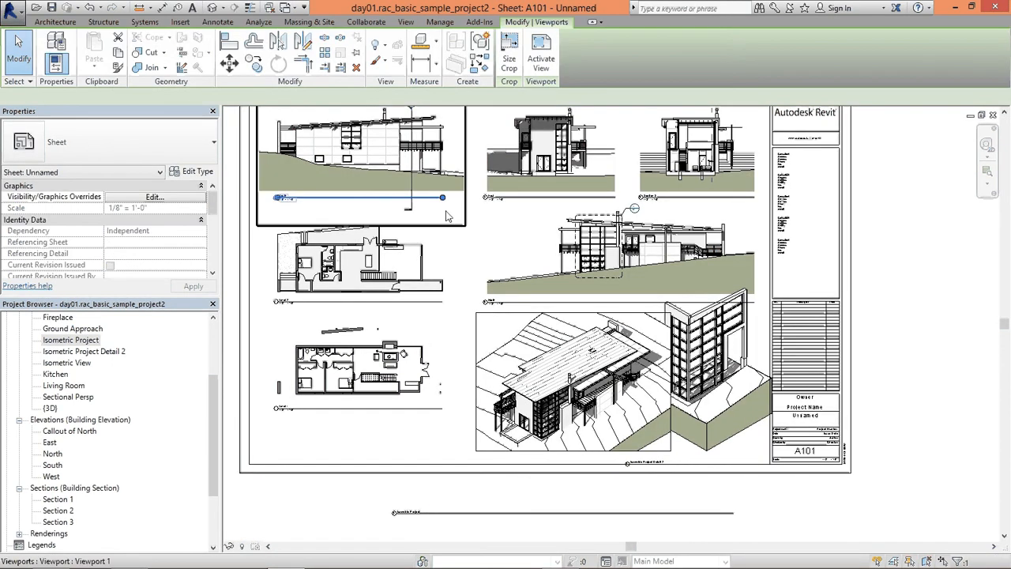
pyautogui.doubleClick(447, 216)
pyautogui.click(411, 200)
pyautogui.rightClick(412, 206)
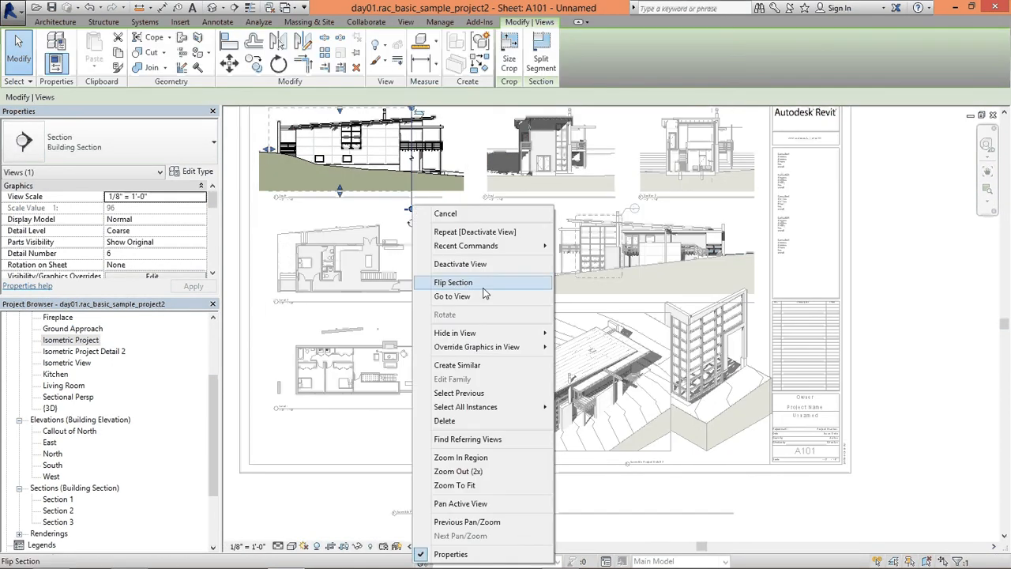
pyautogui.click(588, 347)
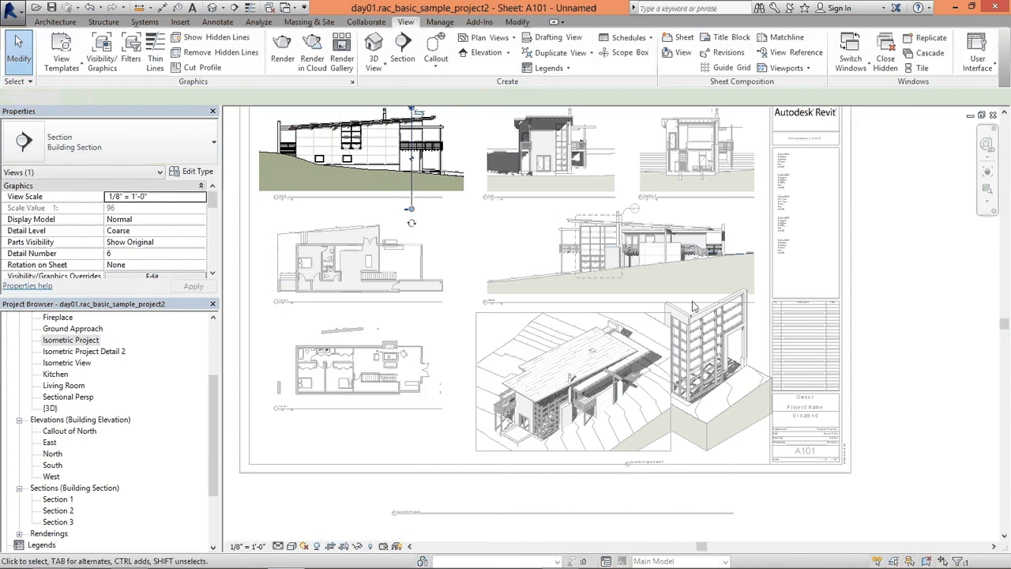
pyautogui.rightClick(437, 207)
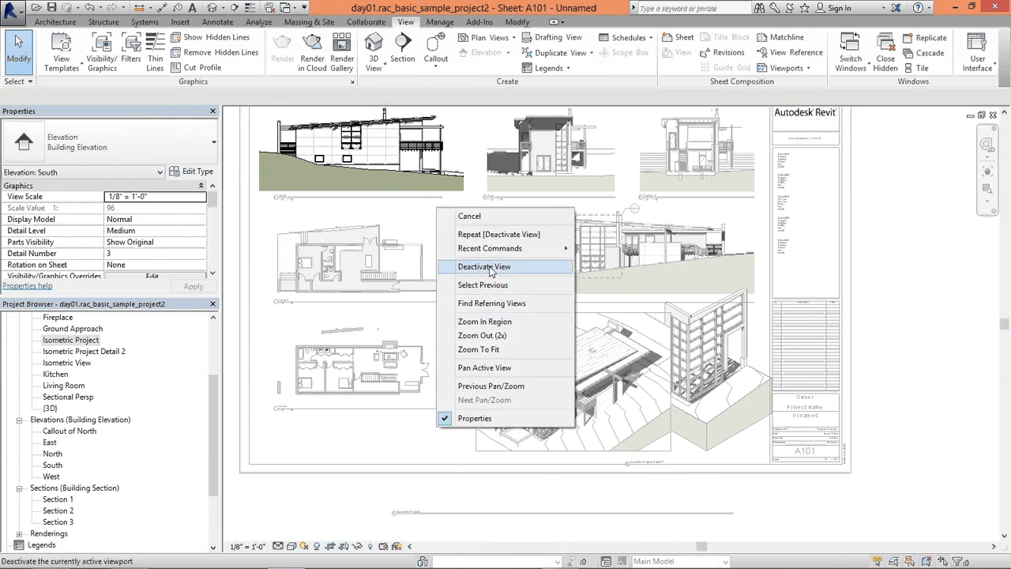
pyautogui.click(490, 268)
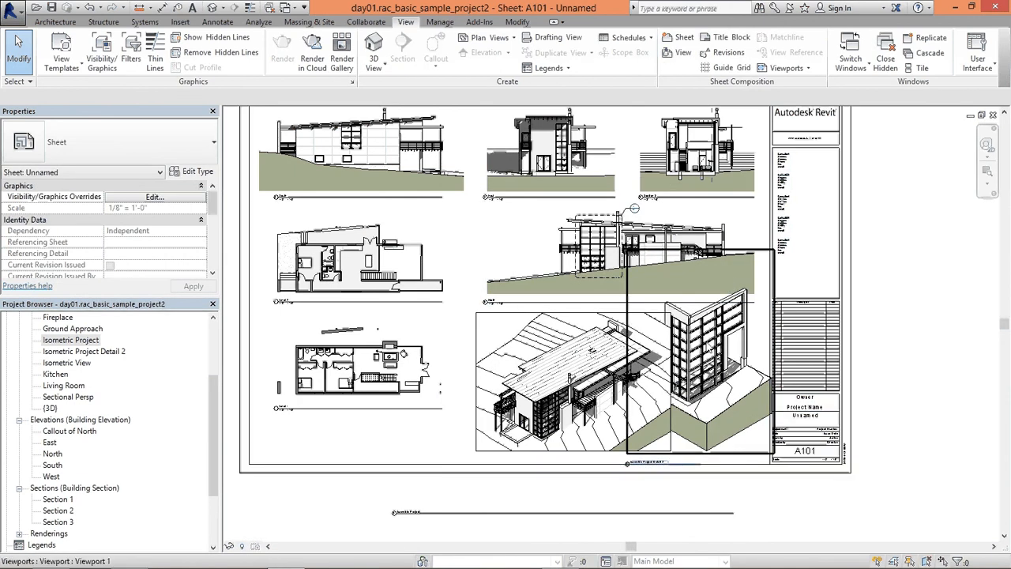
pyautogui.click(730, 351)
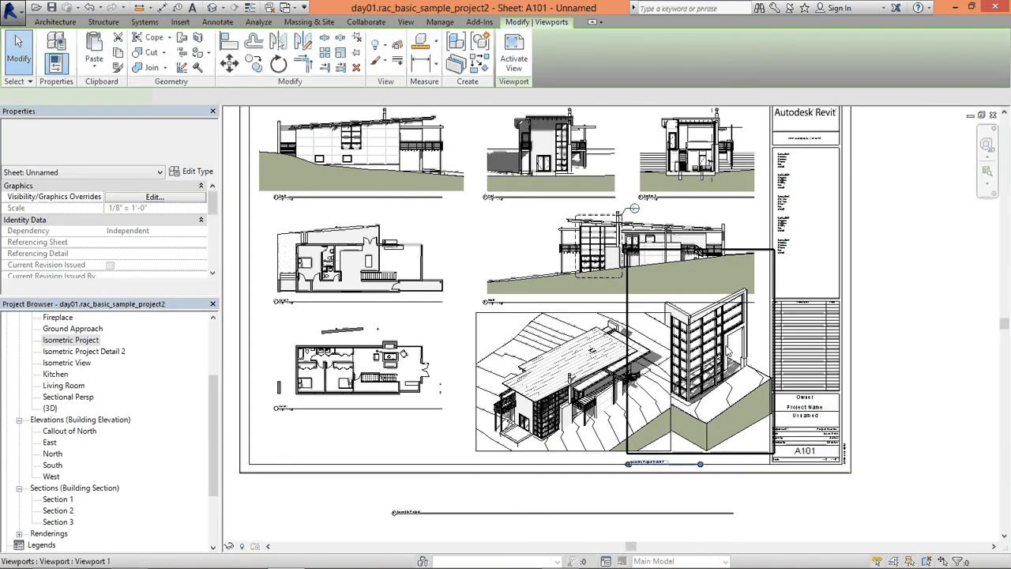
pyautogui.click(896, 309)
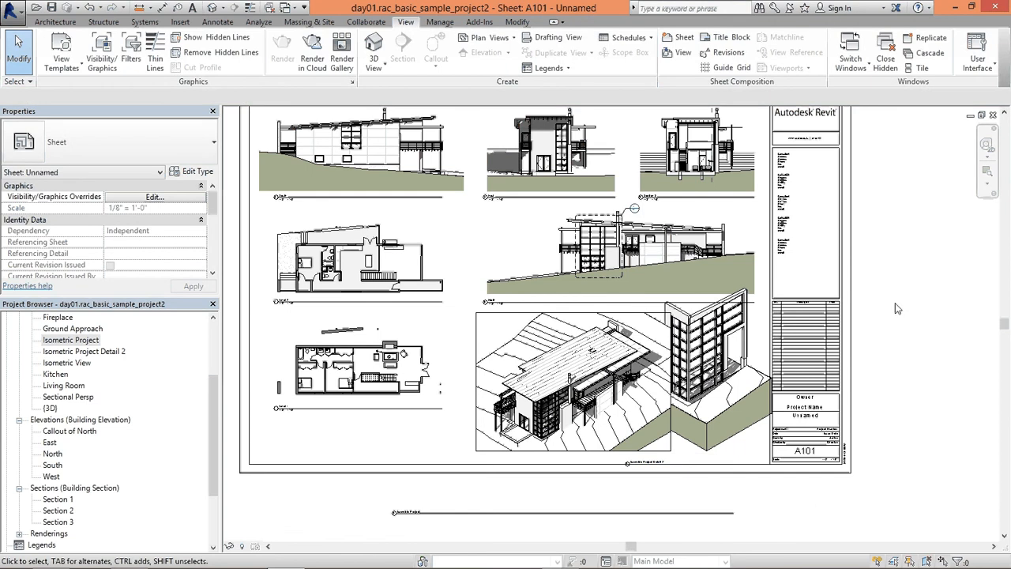
pyautogui.moveTo(871, 562)
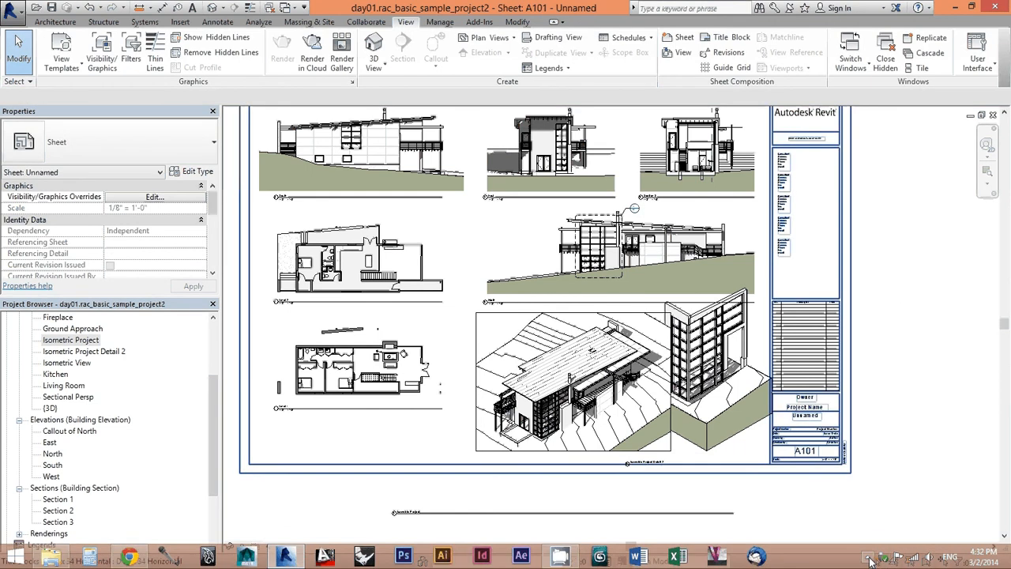